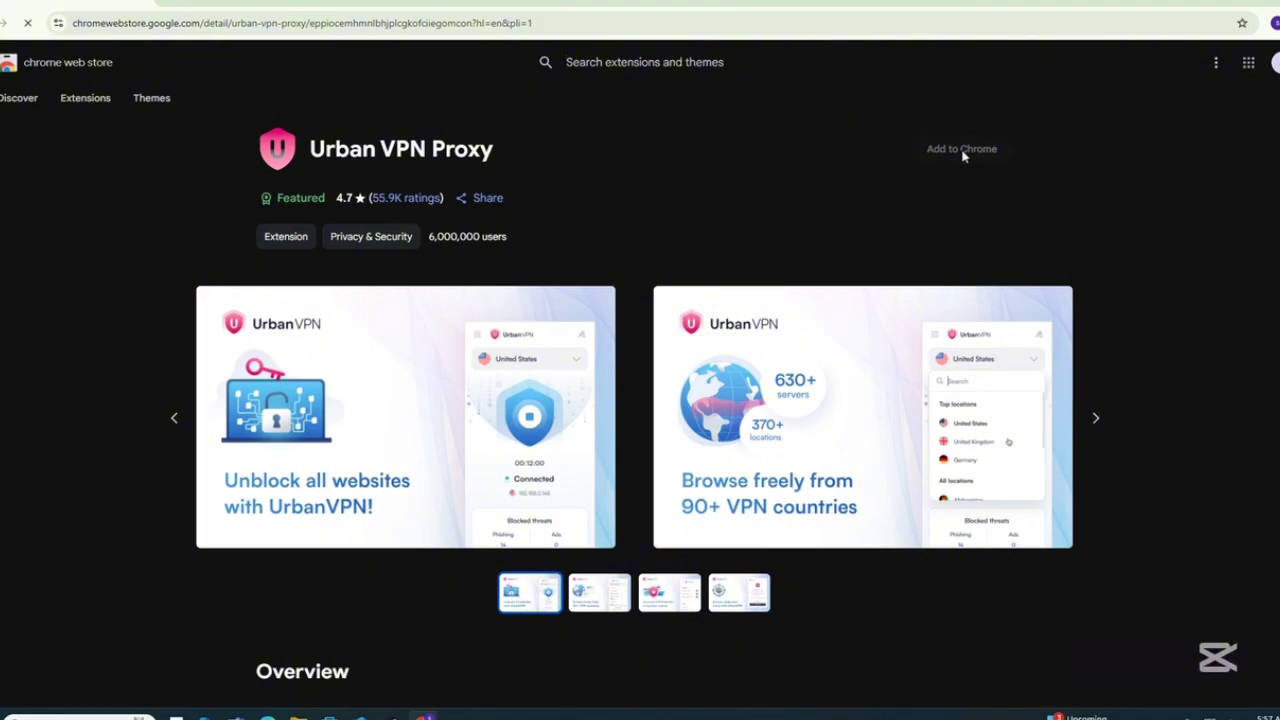
Add the Urban VPN Proxy extension to Chrome and confirm the installation.
{"action": "left_click", "coordinate": [963, 155]}
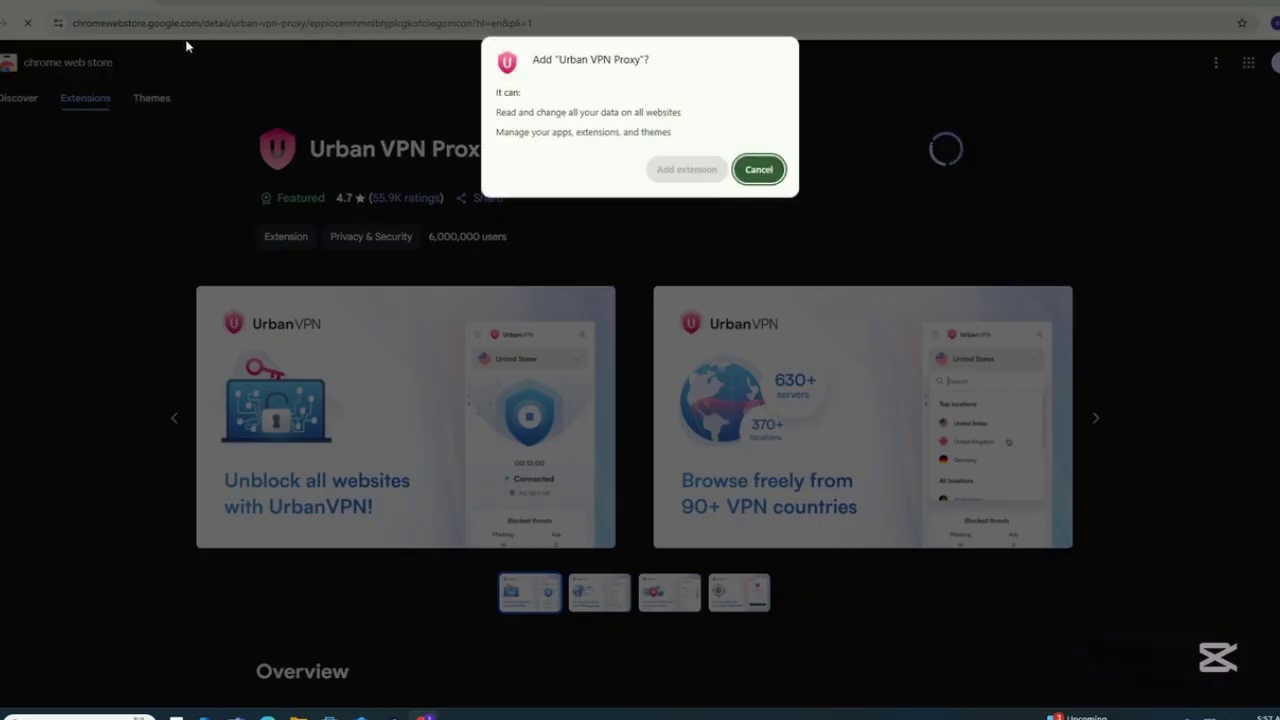
{"action": "left_click", "coordinate": [670, 172]}
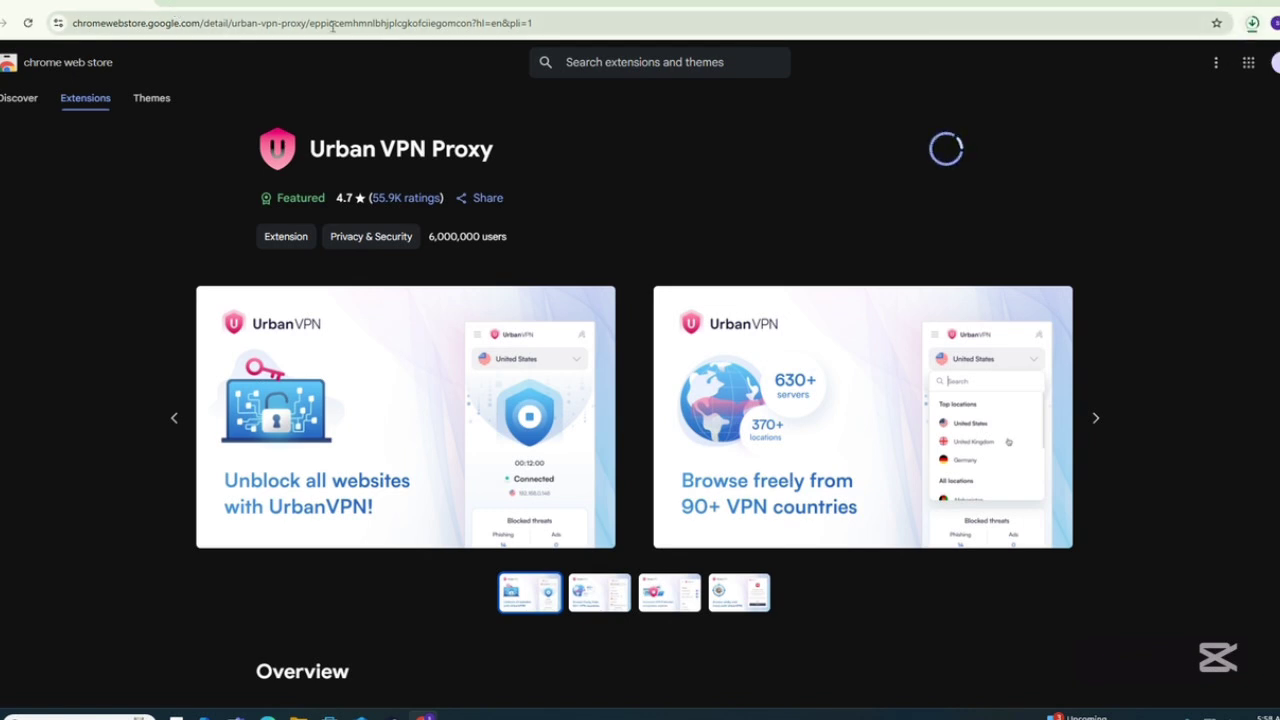
In a new tab, dismiss the ad privacy notice and search Google for 'sora'.
{"action": "left_click", "coordinate": [176, 4]}
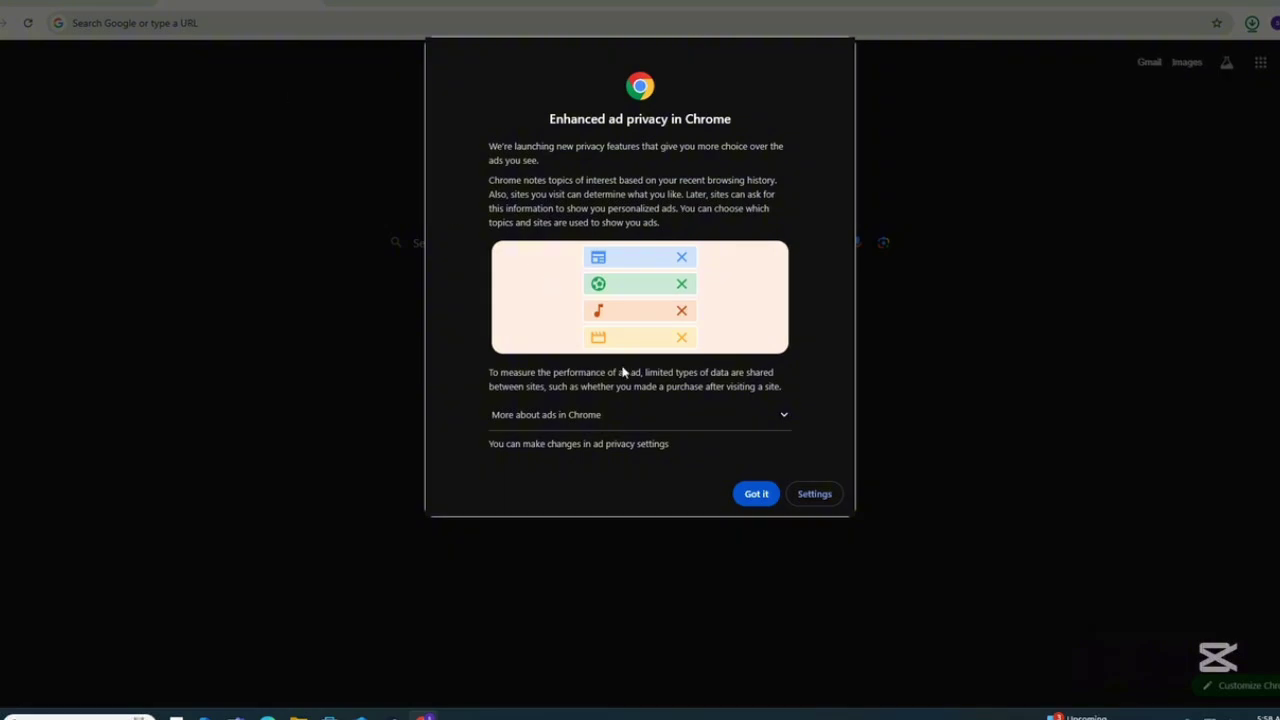
{"action": "left_click", "coordinate": [740, 496]}
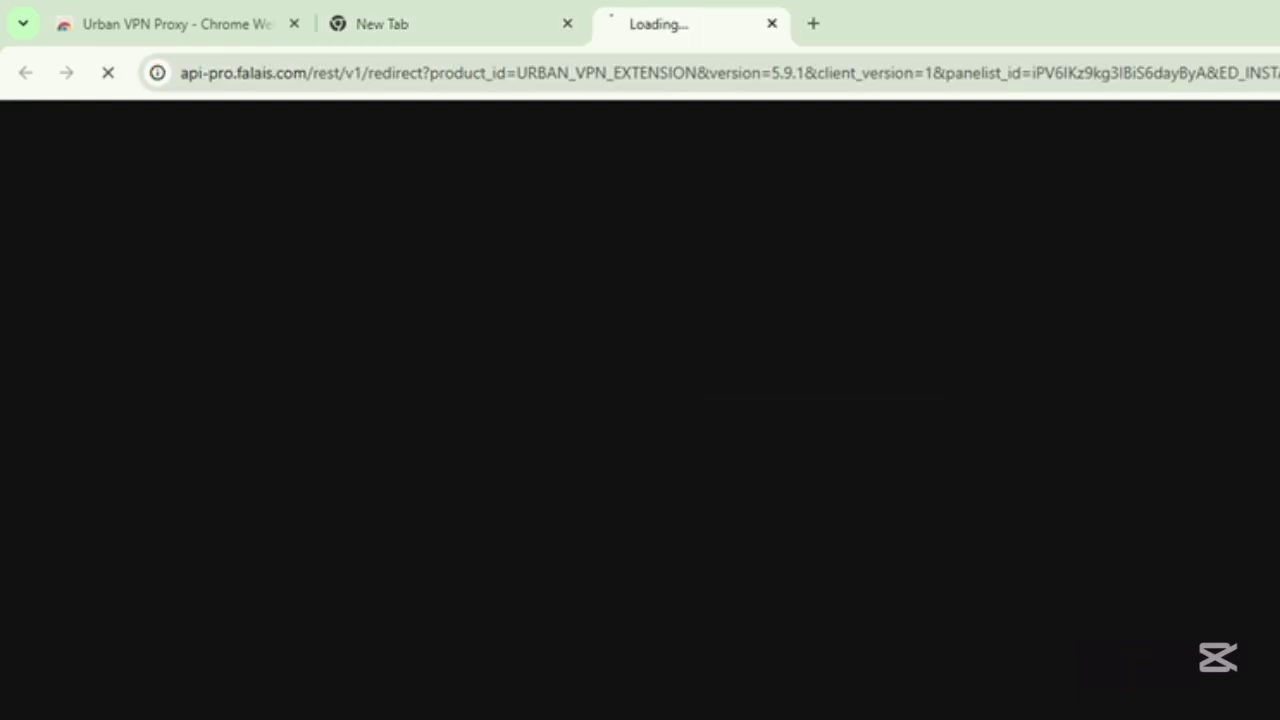
{"action": "left_click", "coordinate": [450, 12]}
{"action": "left_click", "coordinate": [454, 80]}
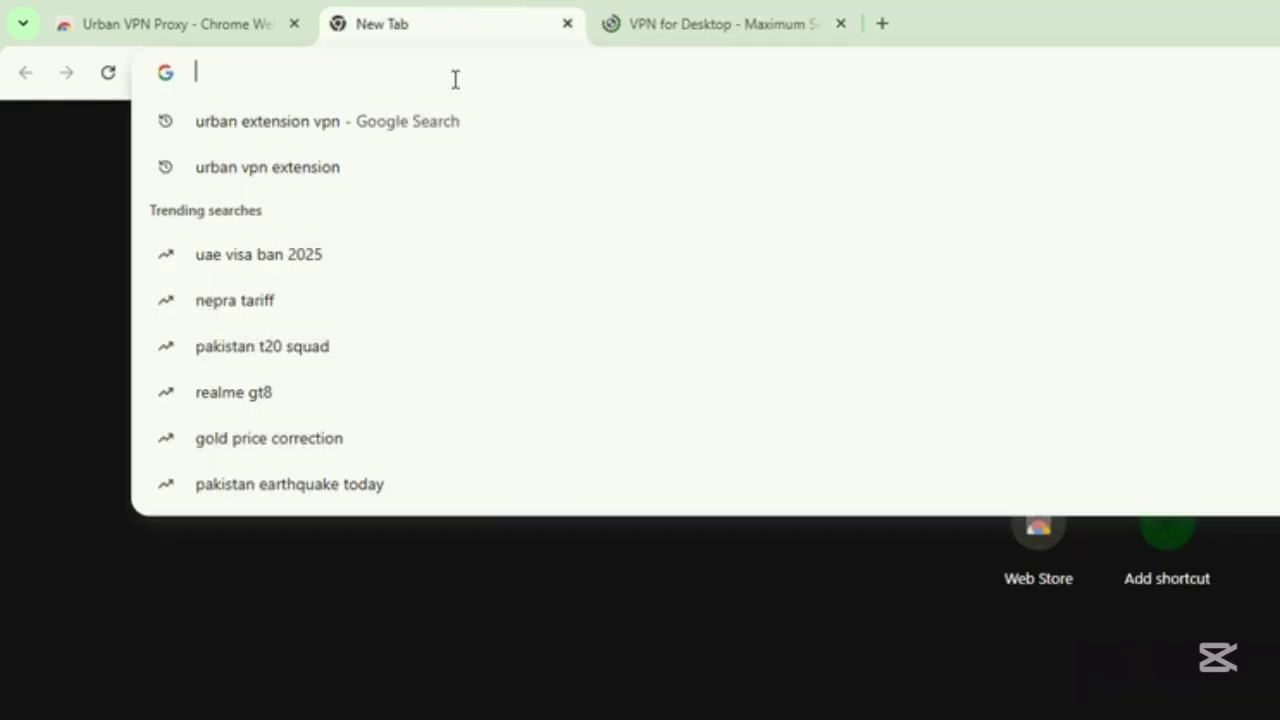
{"action": "type", "text": "soE"}
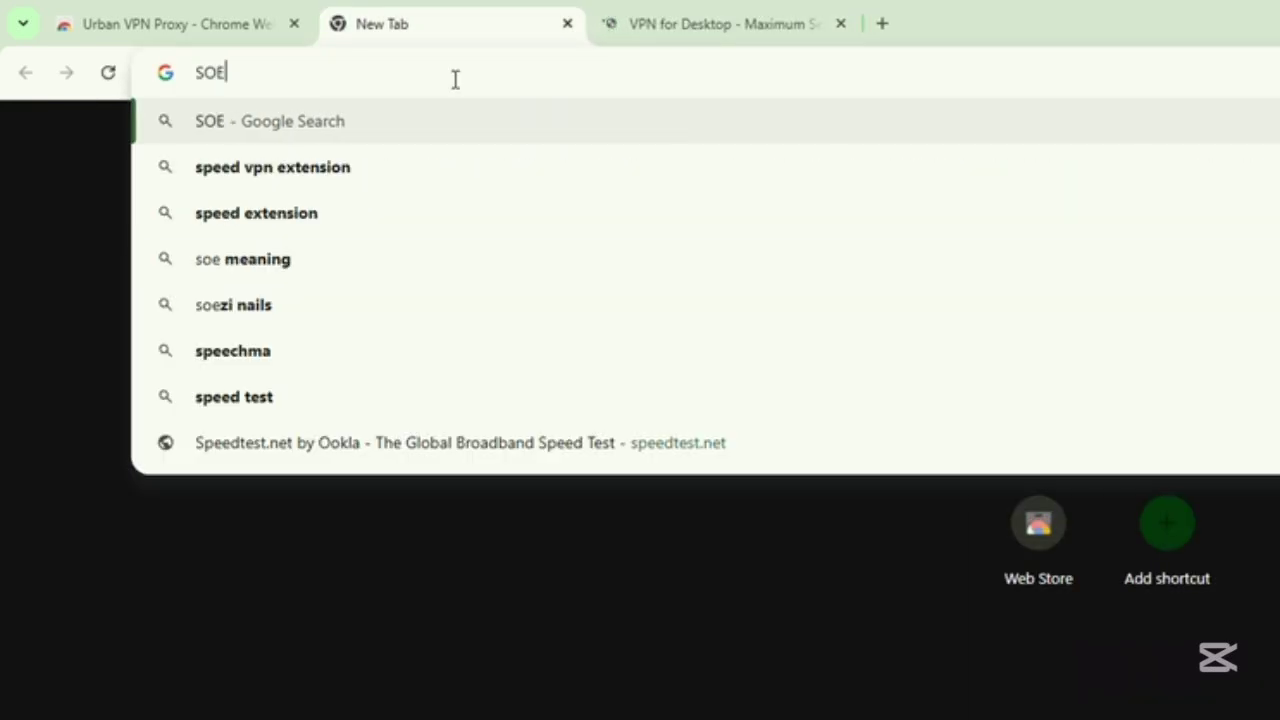
{"action": "key", "text": "BackSpace"}
{"action": "type", "text": "RA"}
{"action": "key", "text": "Return"}
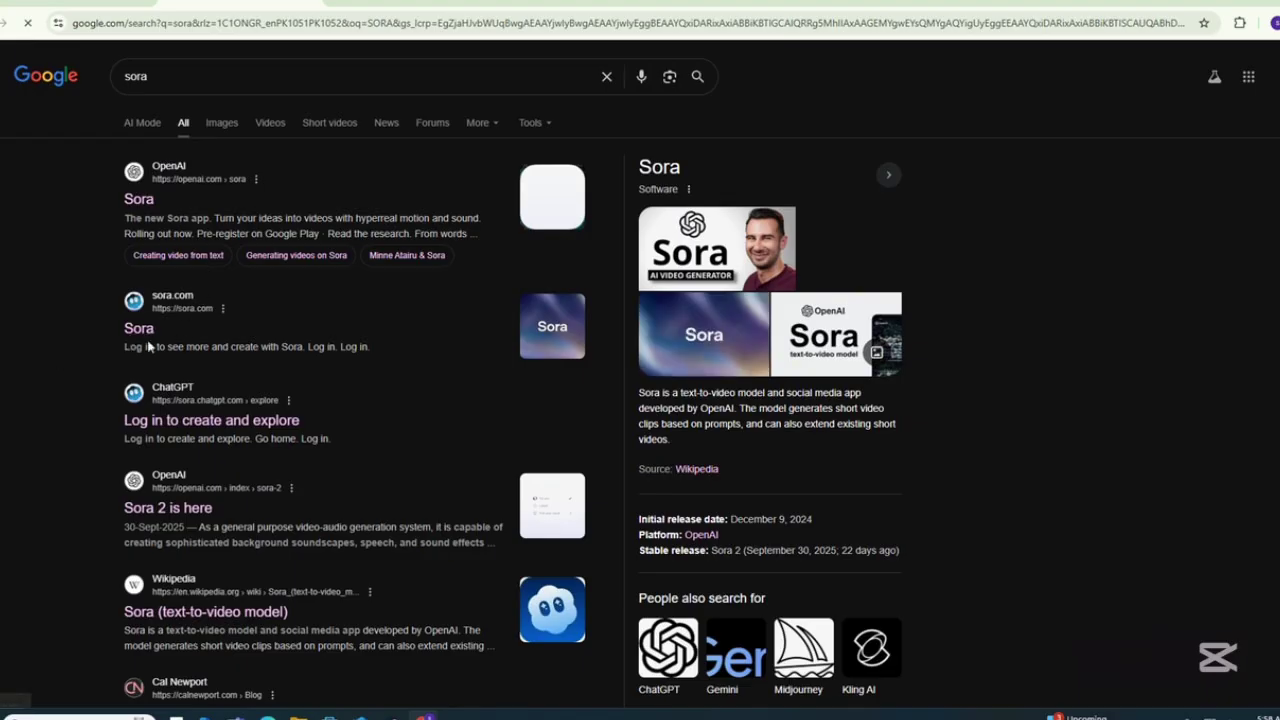
Open the Sora site from the results, closing the VPN download popup and declining notifications.
{"action": "left_click", "coordinate": [137, 333]}
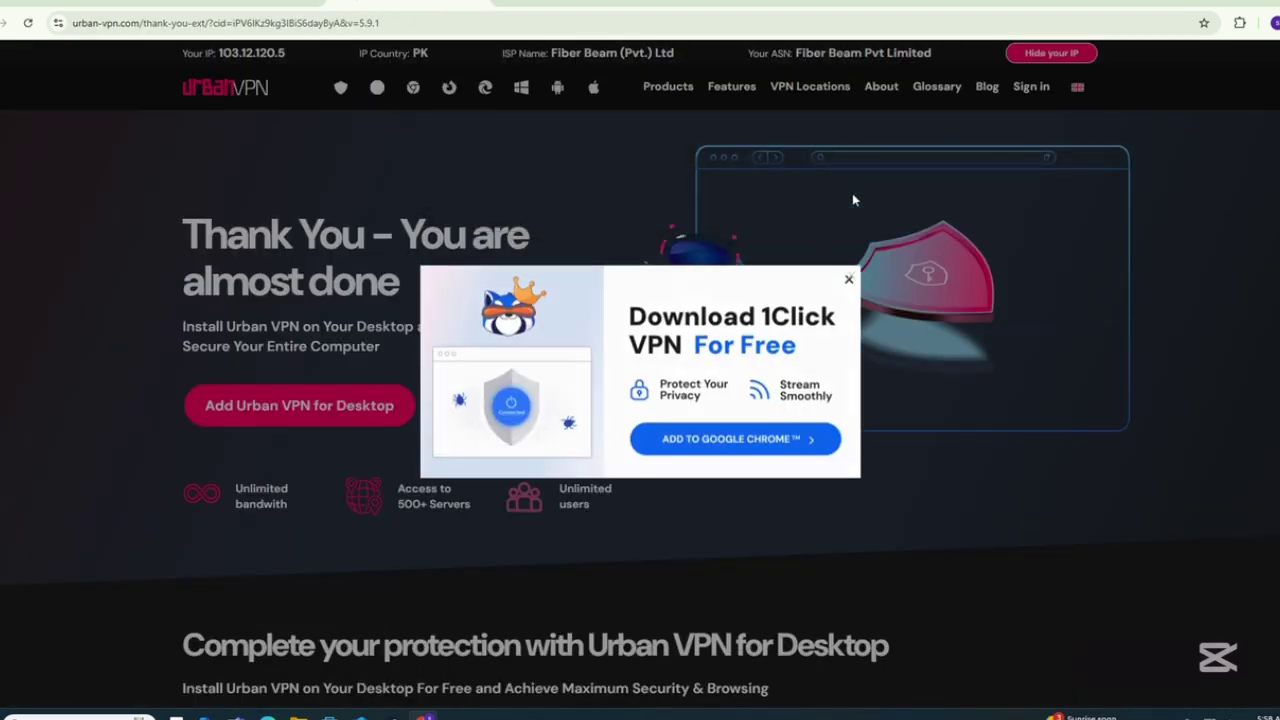
{"action": "left_click", "coordinate": [846, 283]}
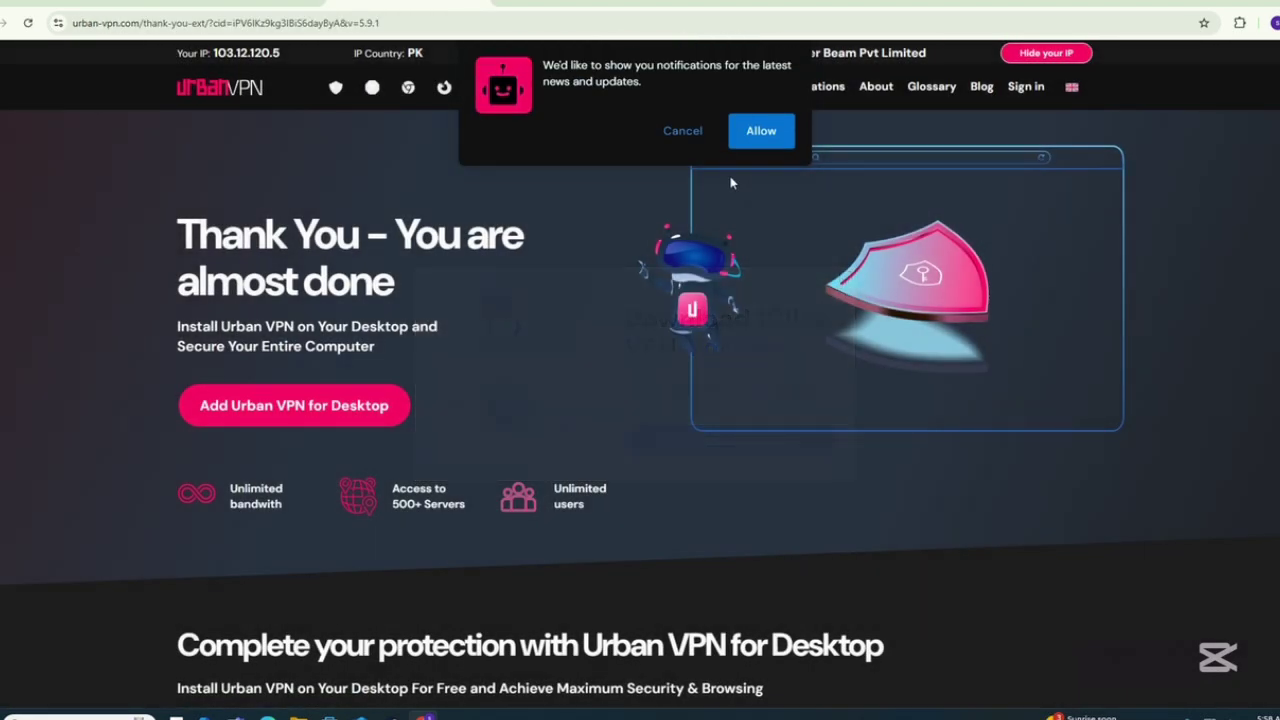
{"action": "left_click", "coordinate": [684, 130]}
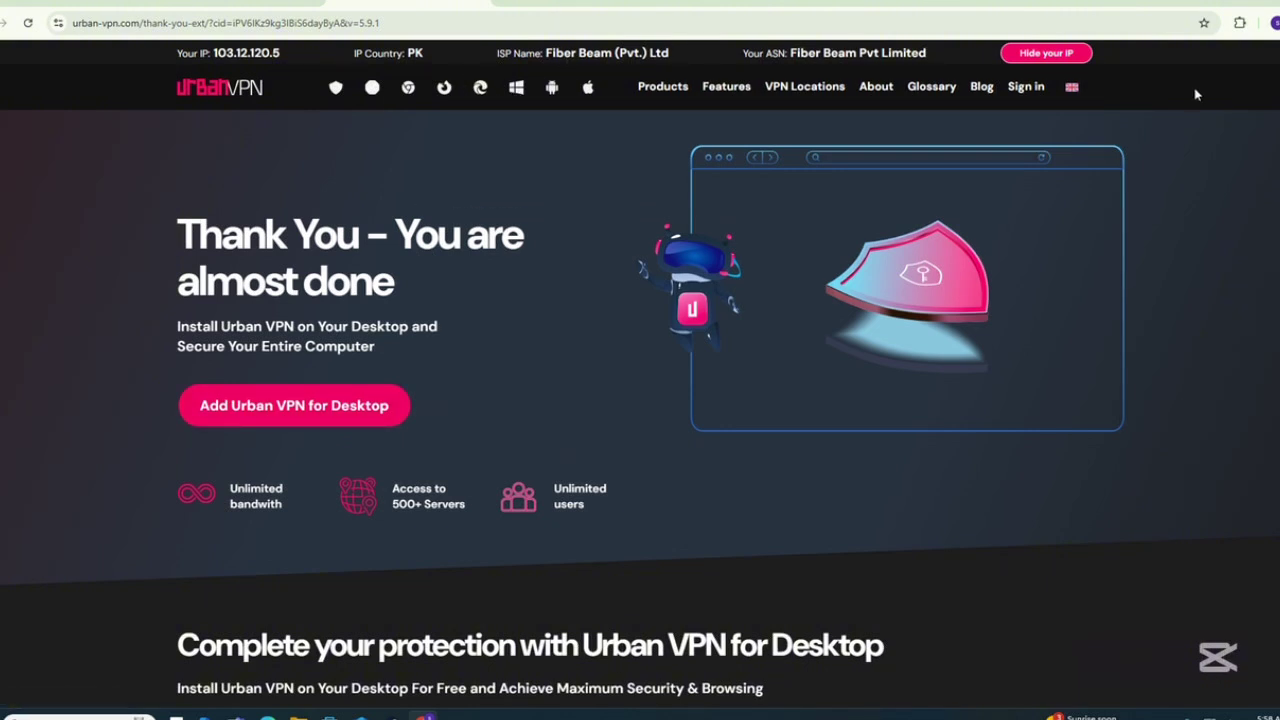
{"action": "left_click", "coordinate": [1240, 22]}
Agree to the Urban VPN Proxy terms and connect it to United States (USA).
{"action": "left_click", "coordinate": [1004, 234]}
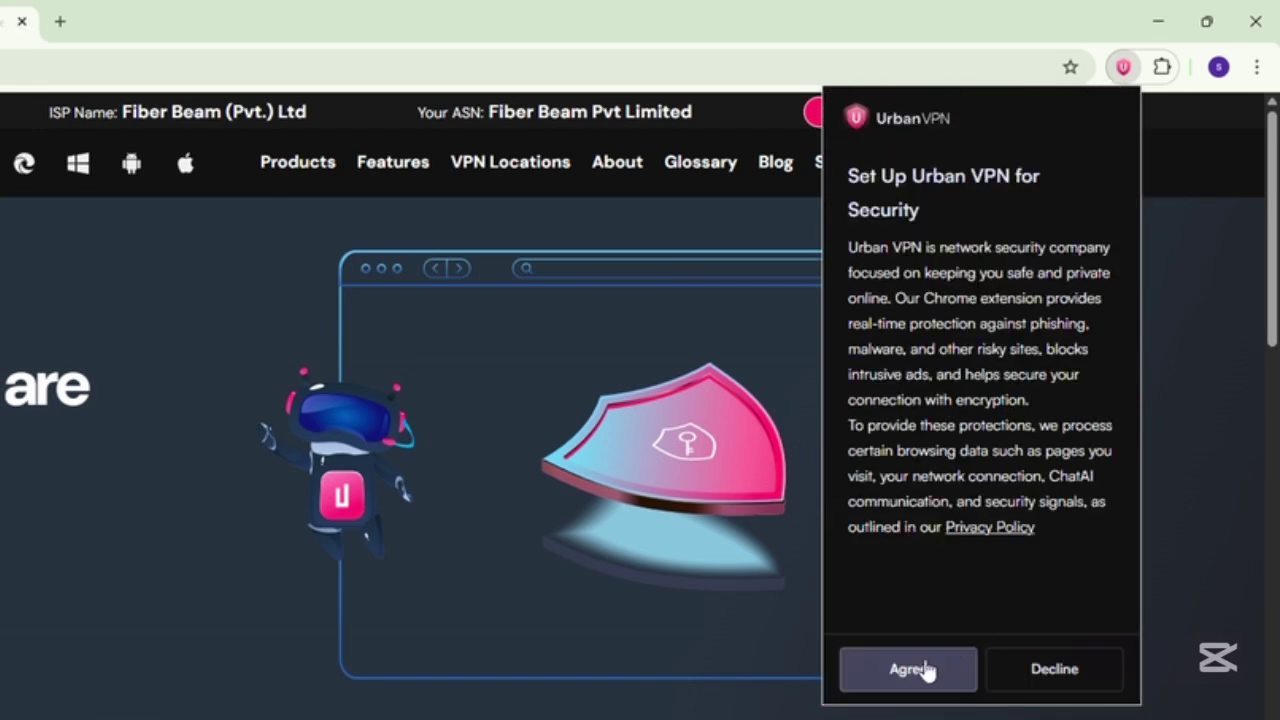
{"action": "left_click", "coordinate": [923, 671]}
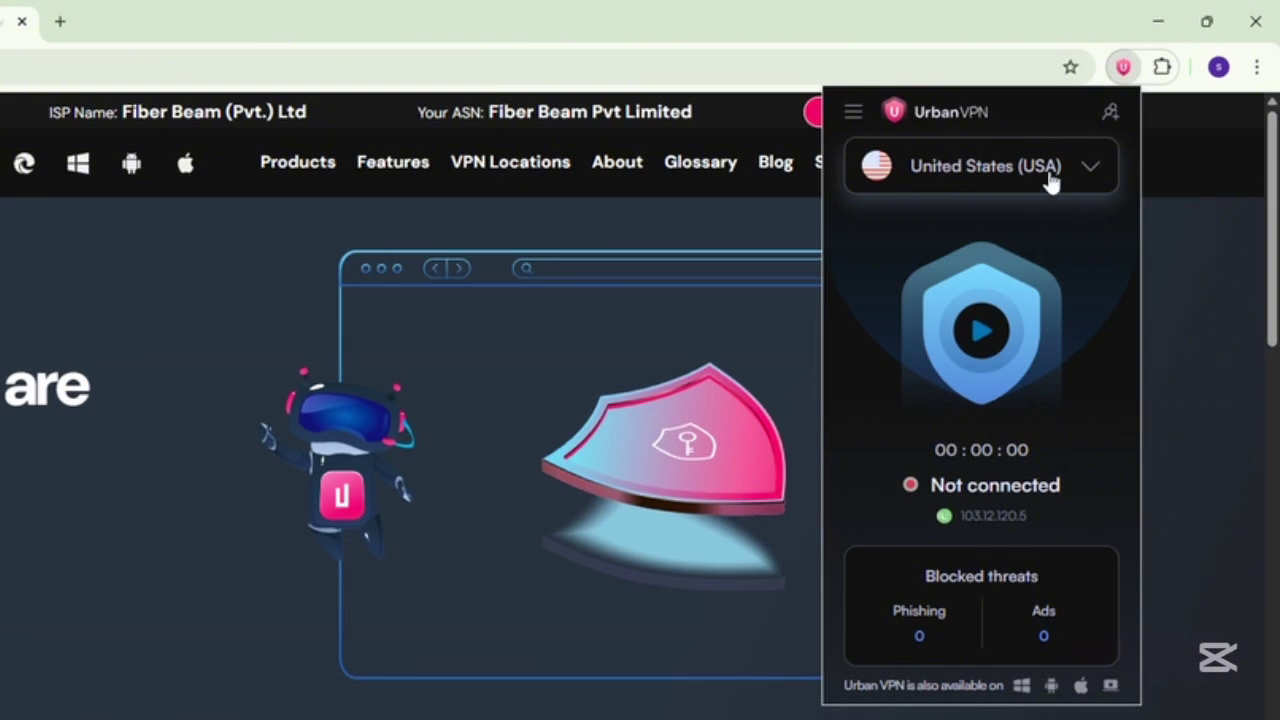
{"action": "left_click", "coordinate": [985, 340]}
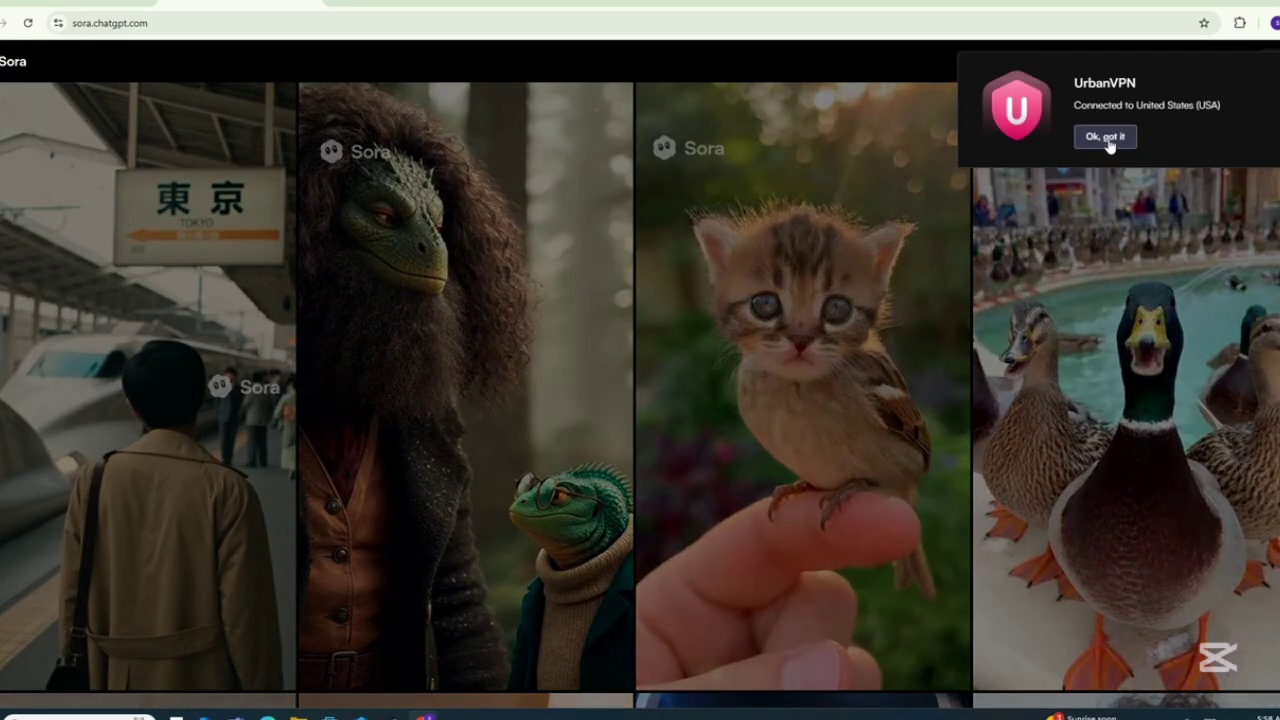
Dismiss the VPN notice, log in on Sora, and choose Sign up for free.
{"action": "left_click", "coordinate": [1105, 136]}
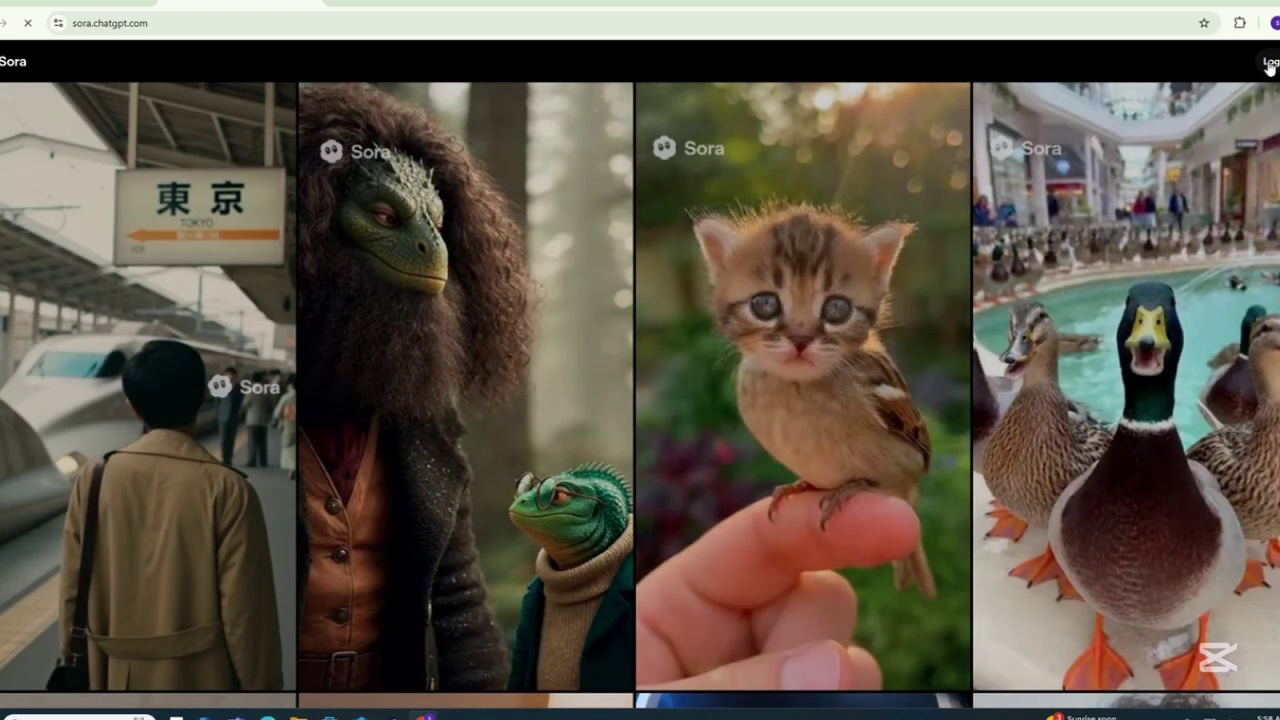
{"action": "left_click", "coordinate": [1270, 62]}
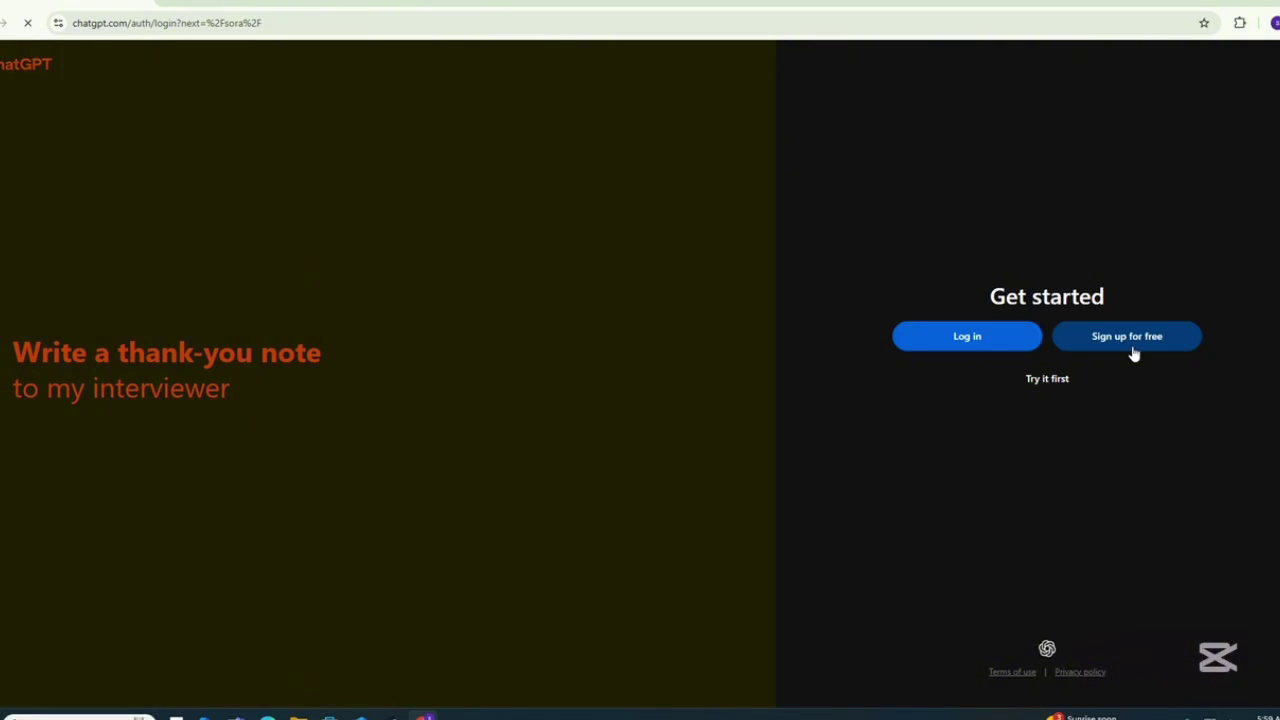
{"action": "left_click", "coordinate": [1133, 348]}
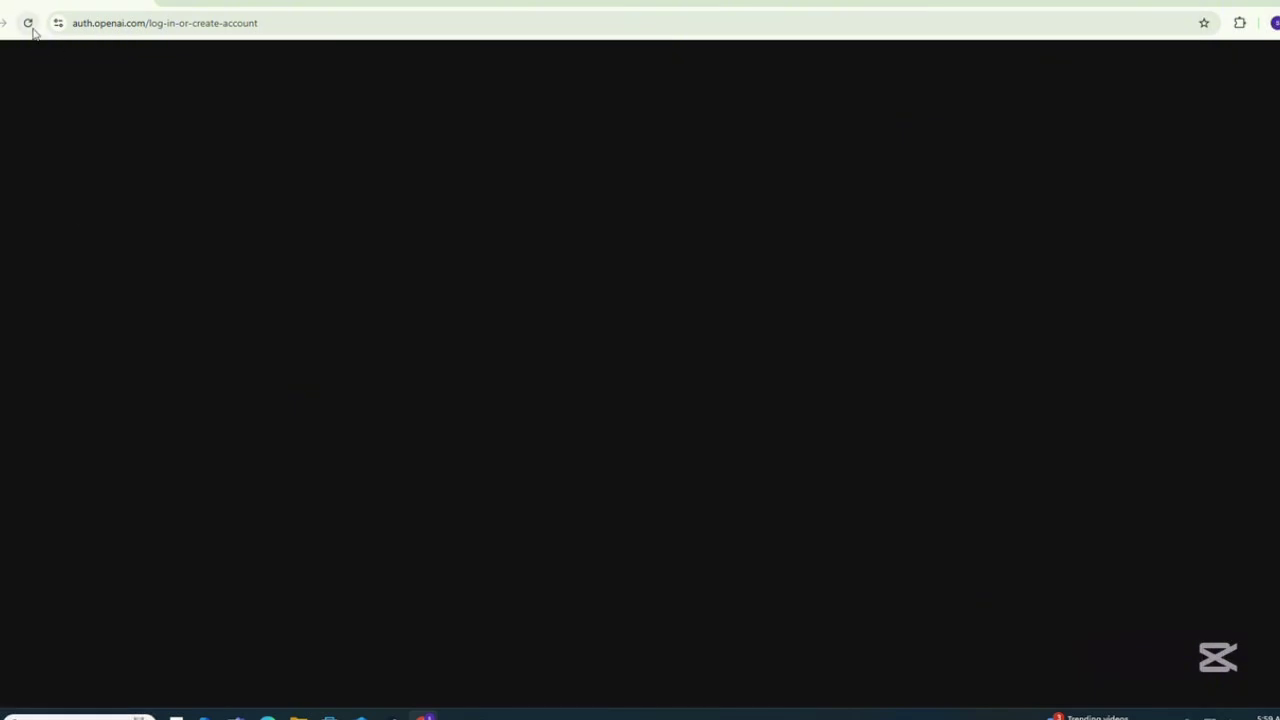
Reload the blank sign-up page and sign up via Continue with Google, picking the Google account.
{"action": "left_click", "coordinate": [33, 31]}
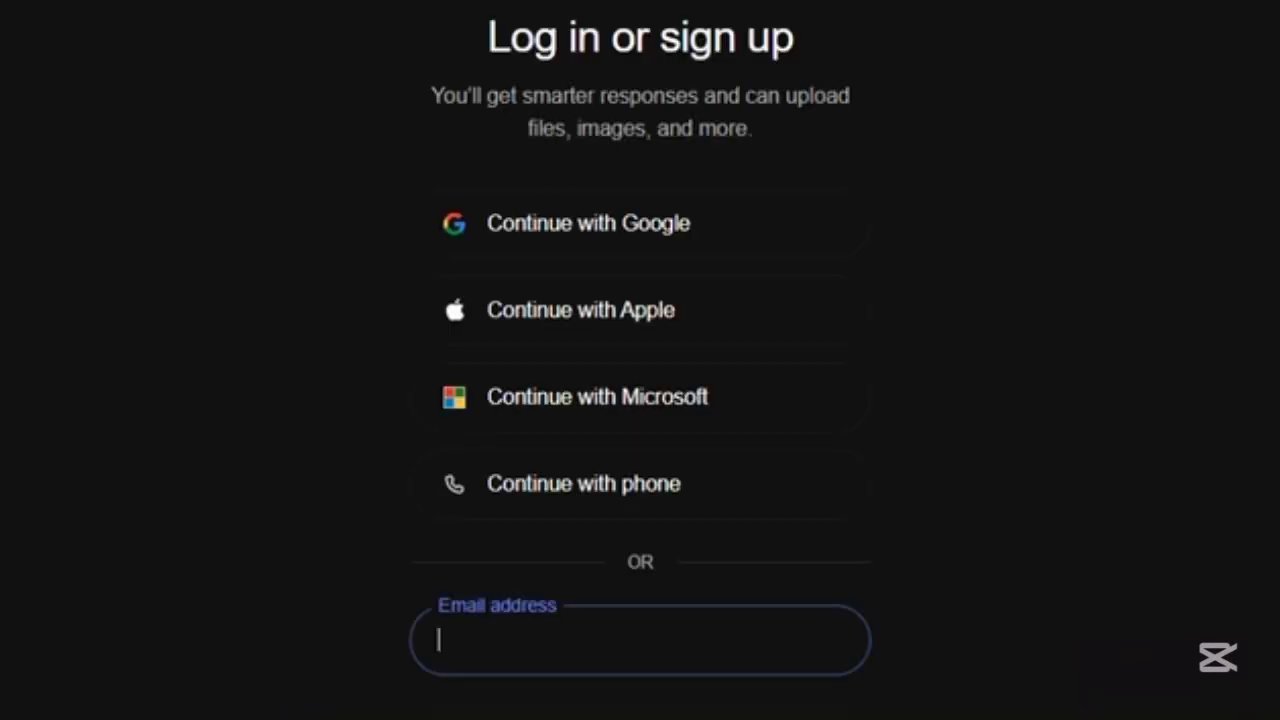
{"action": "left_click", "coordinate": [525, 225]}
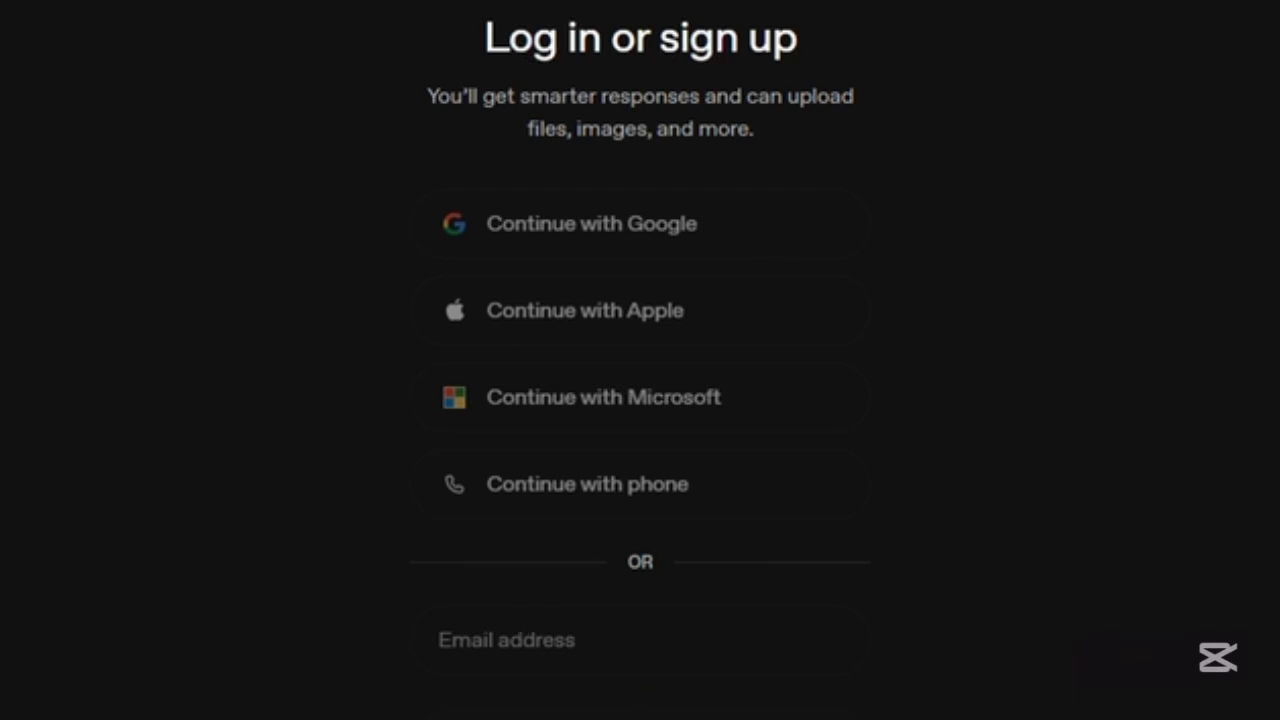
{"action": "left_click", "coordinate": [591, 223]}
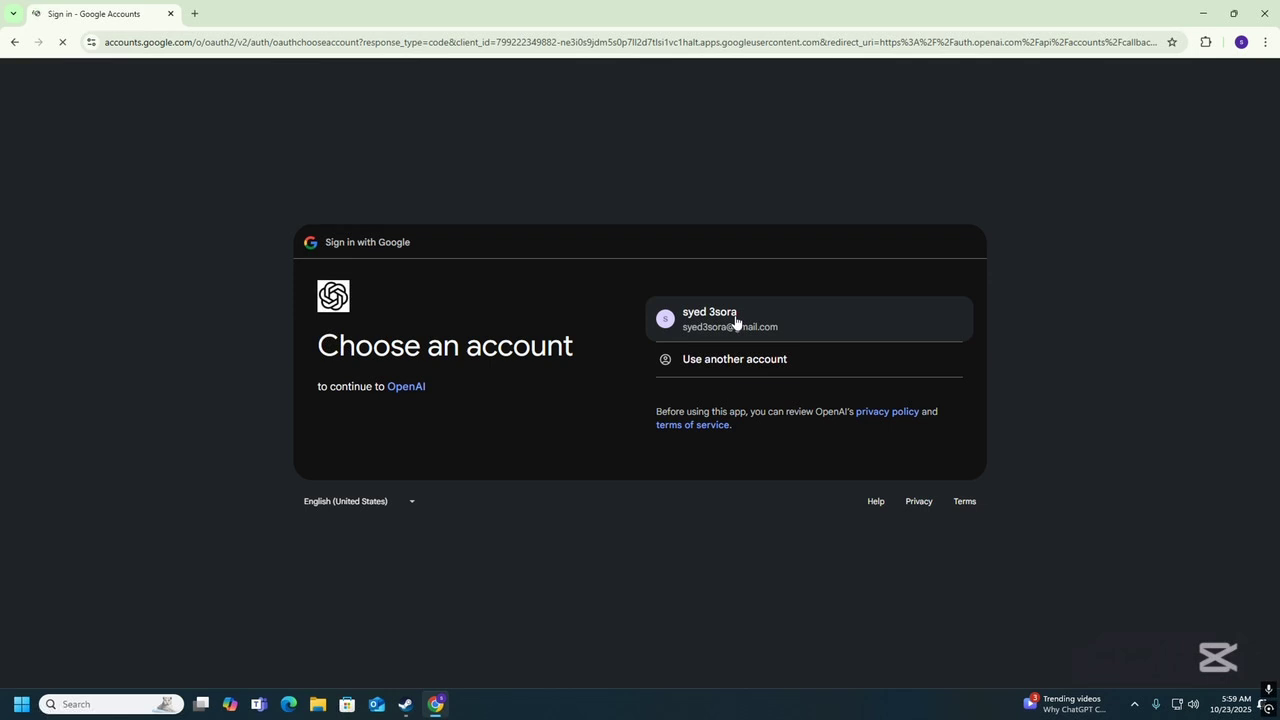
{"action": "left_click", "coordinate": [781, 346]}
{"action": "left_click", "coordinate": [735, 317]}
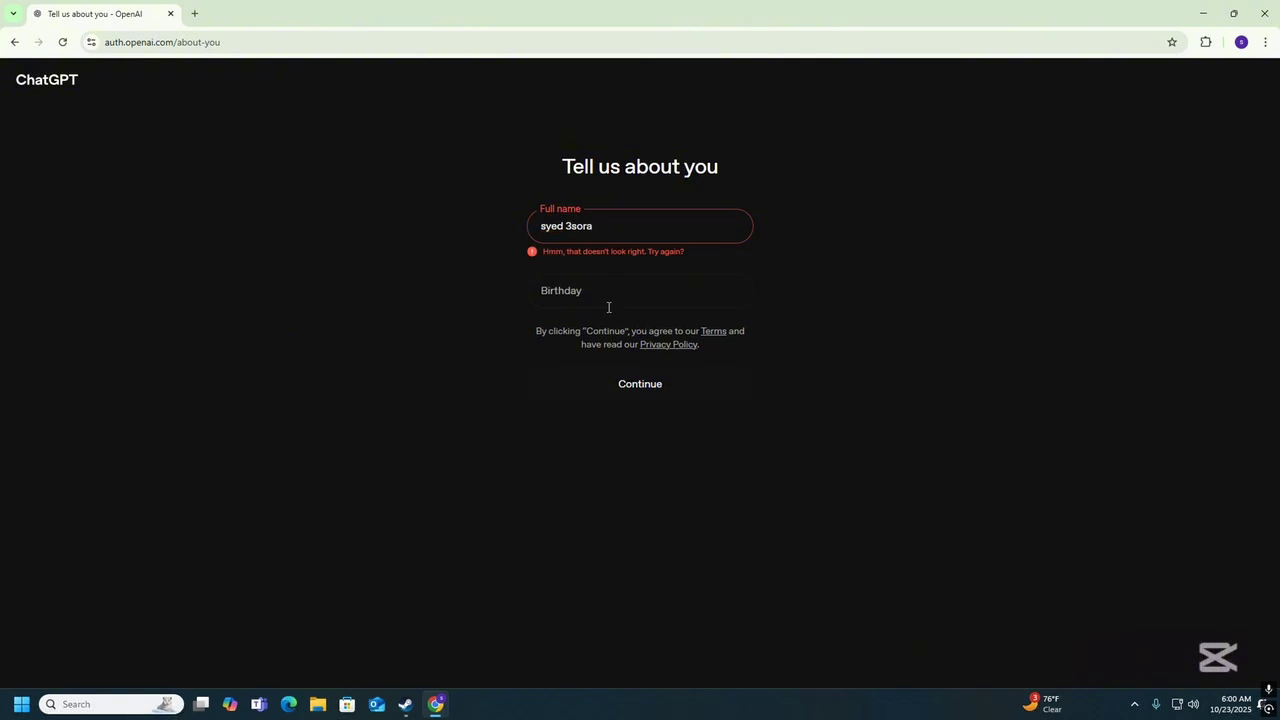
Replace the full name with a shorter one, enter a birthday, and continue.
{"action": "triple_click", "coordinate": [606, 225]}
{"action": "type", "text": "syed"}
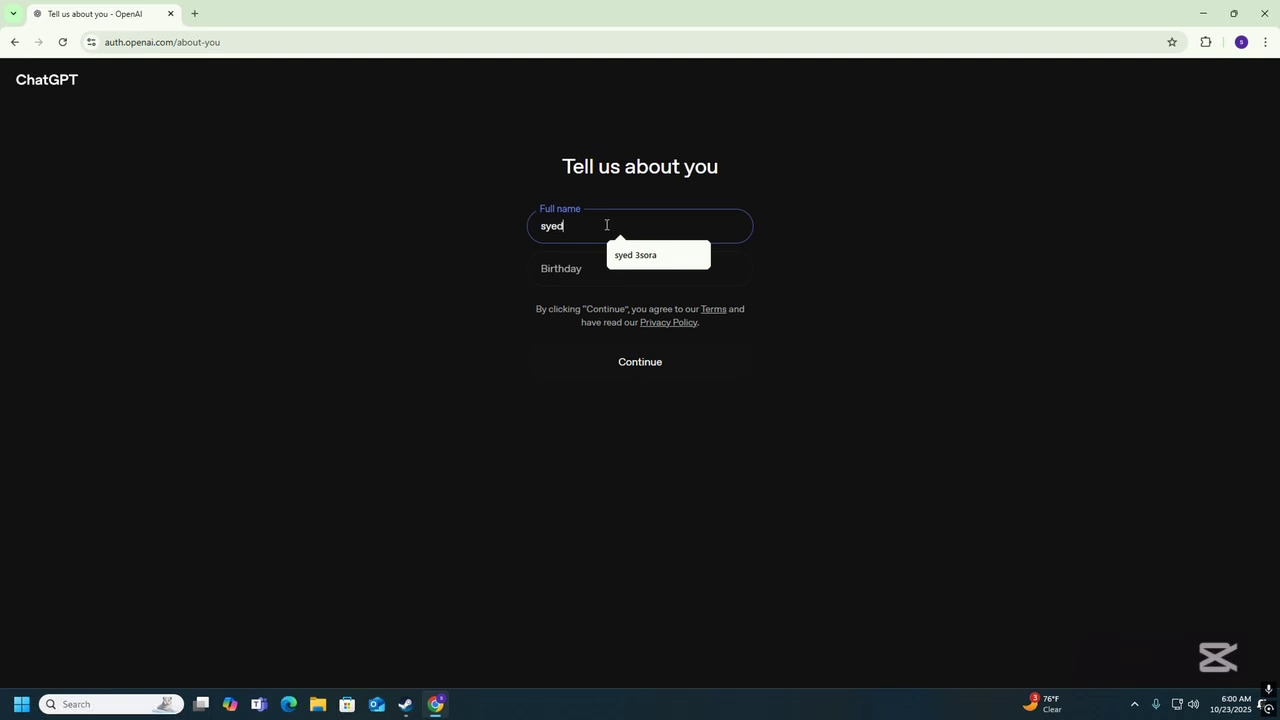
{"action": "left_click", "coordinate": [547, 279]}
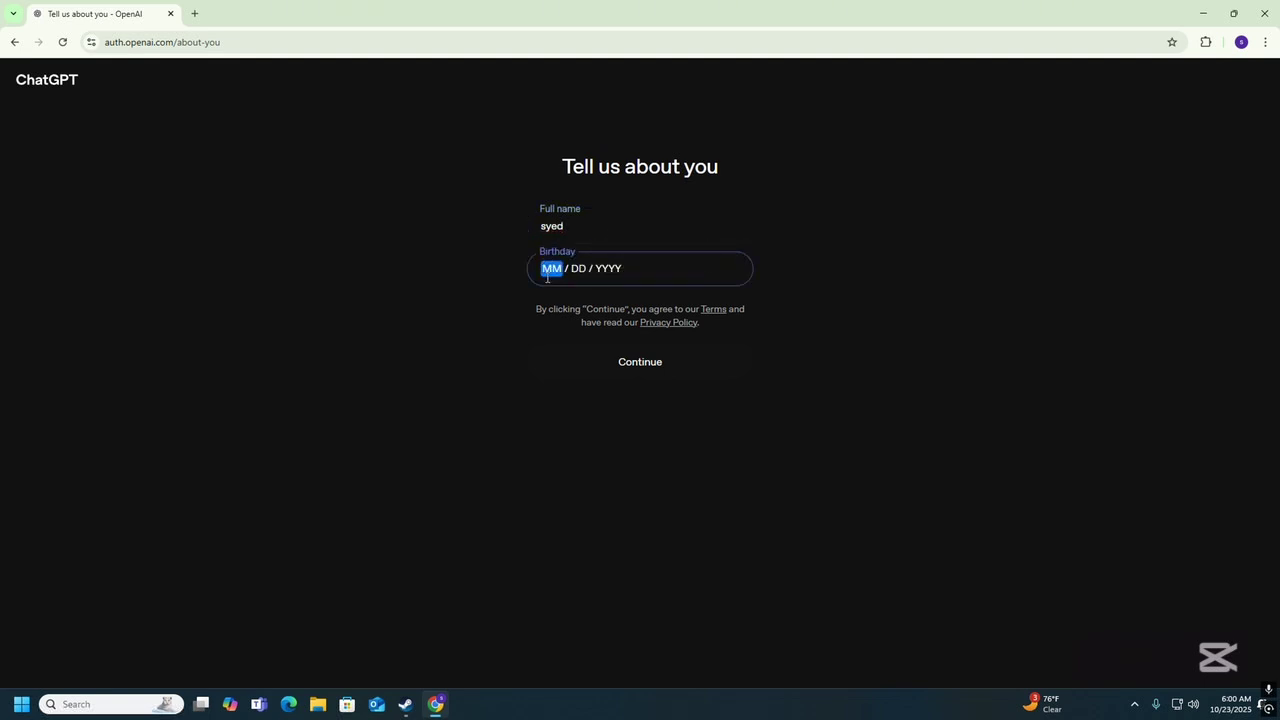
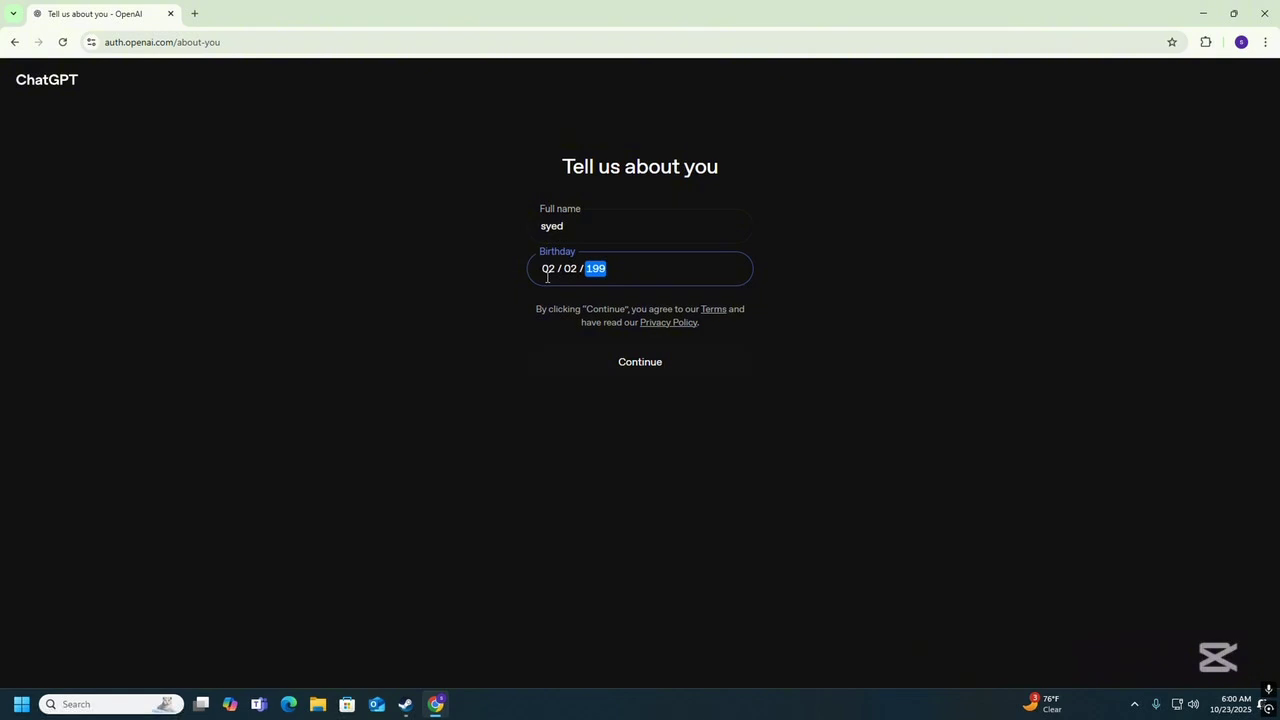
{"action": "left_click", "coordinate": [646, 360]}
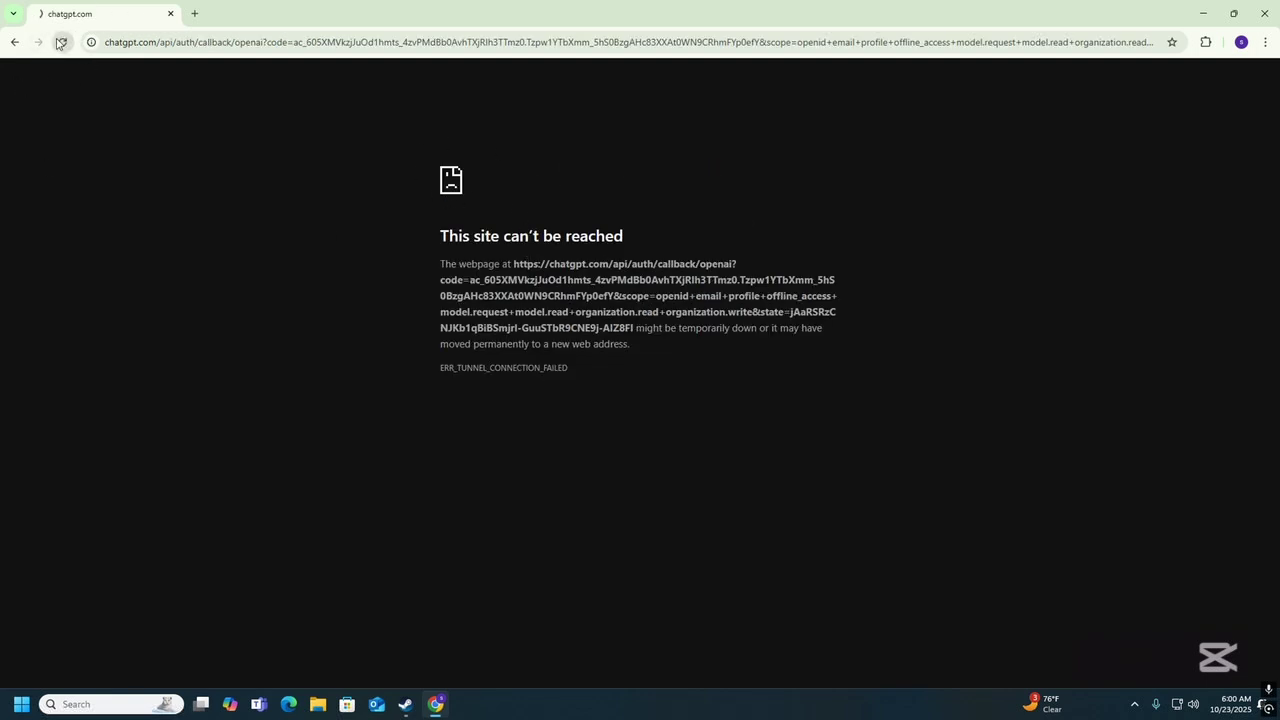
Check the Urban VPN panel and retry the failed auth.openai.com page, which keeps timing out.
{"action": "left_click", "coordinate": [1205, 42]}
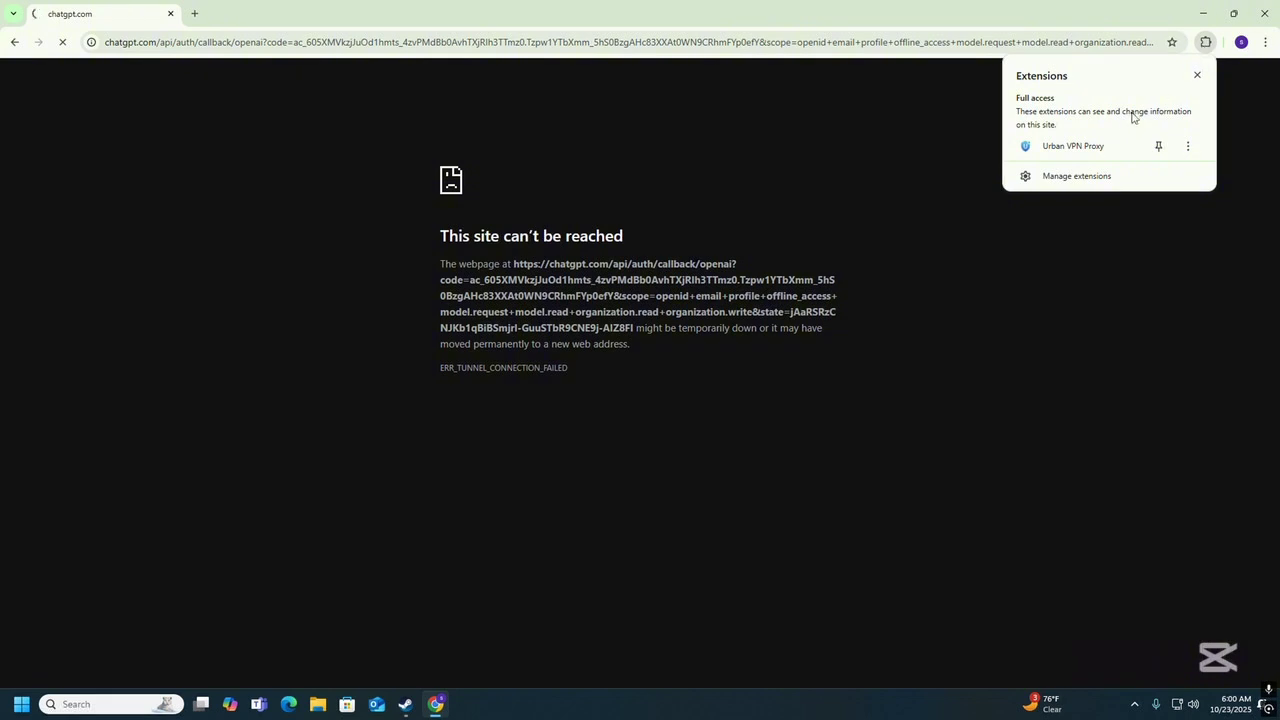
{"action": "left_click", "coordinate": [1073, 146]}
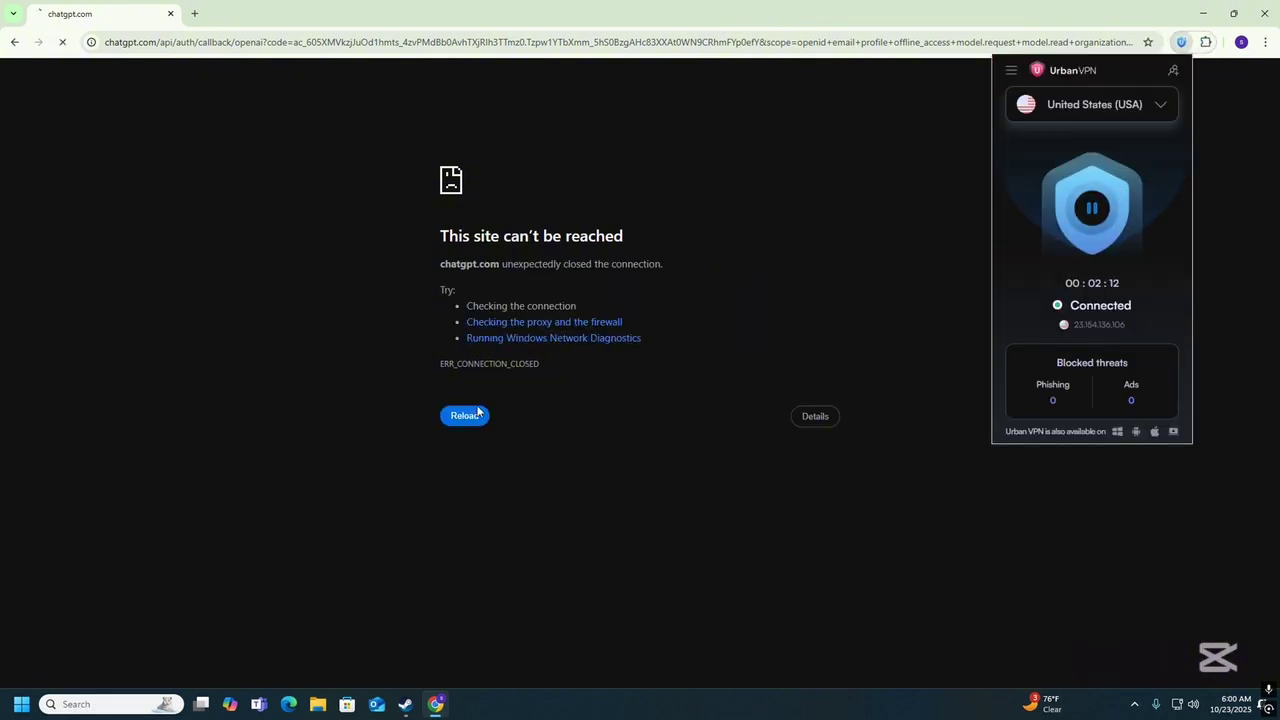
{"action": "left_click", "coordinate": [478, 423]}
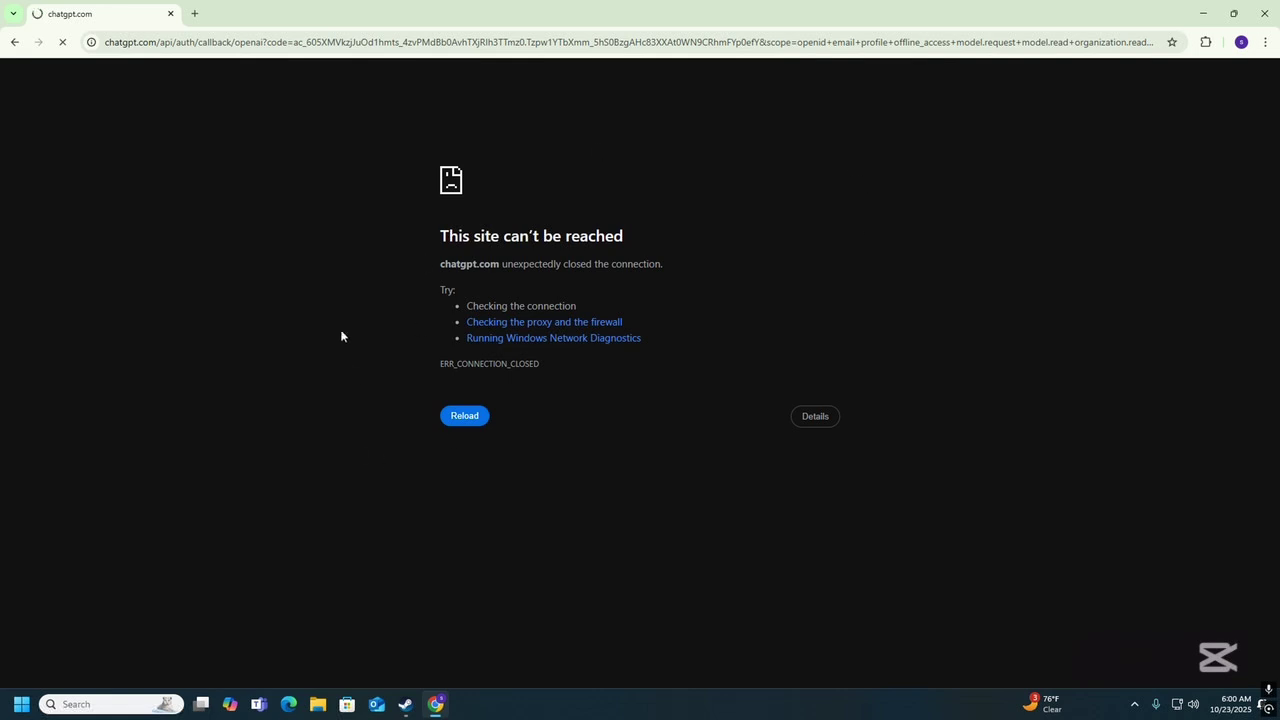
{"action": "left_click", "coordinate": [1204, 44]}
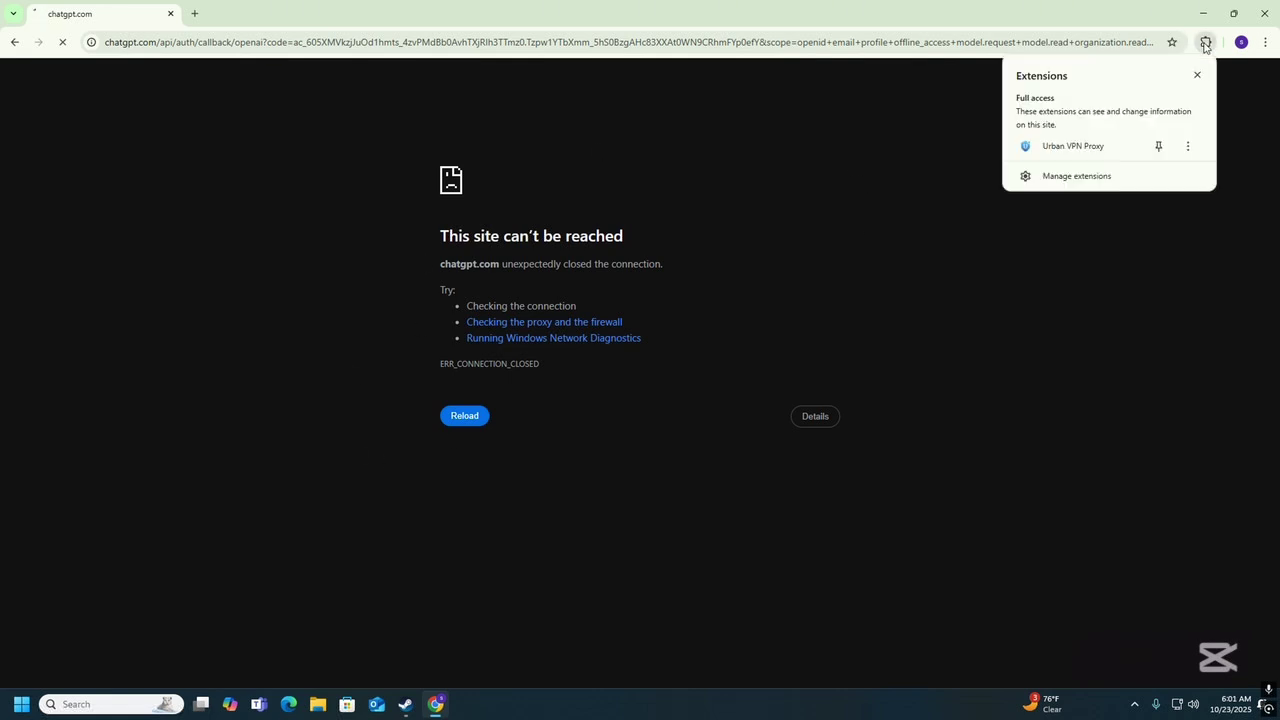
{"action": "left_click", "coordinate": [1099, 142]}
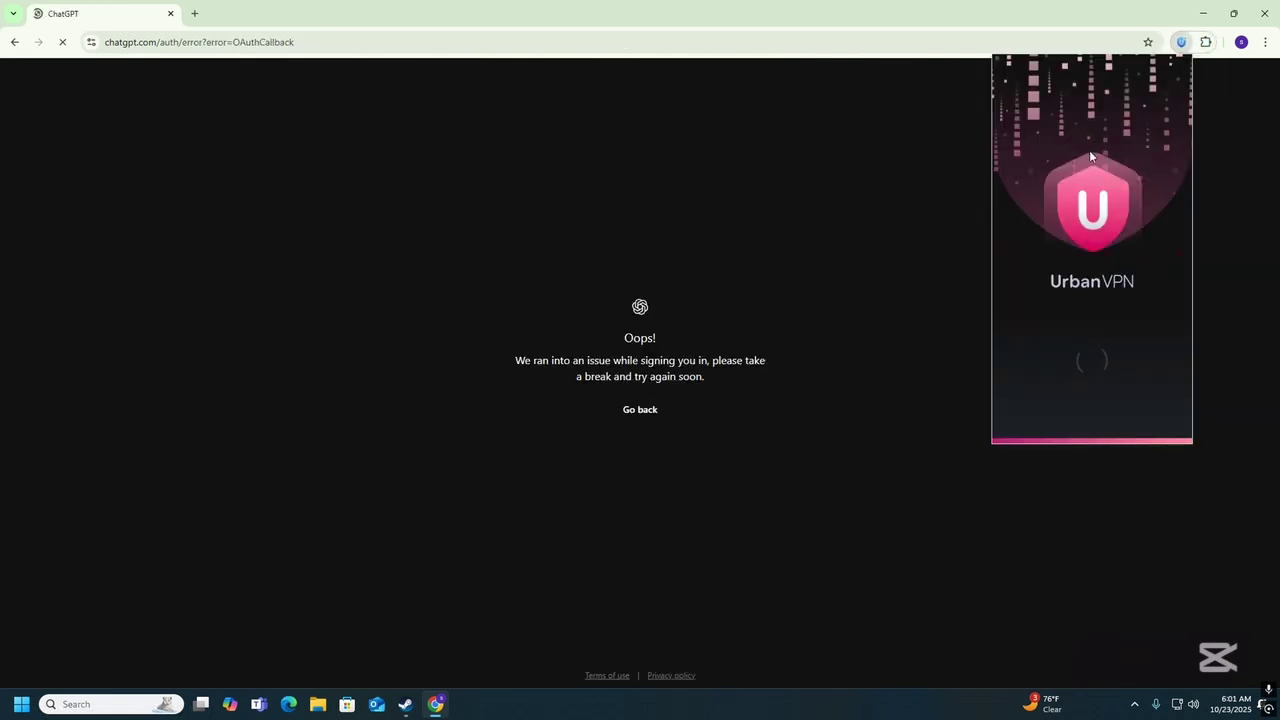
{"action": "left_click", "coordinate": [627, 416]}
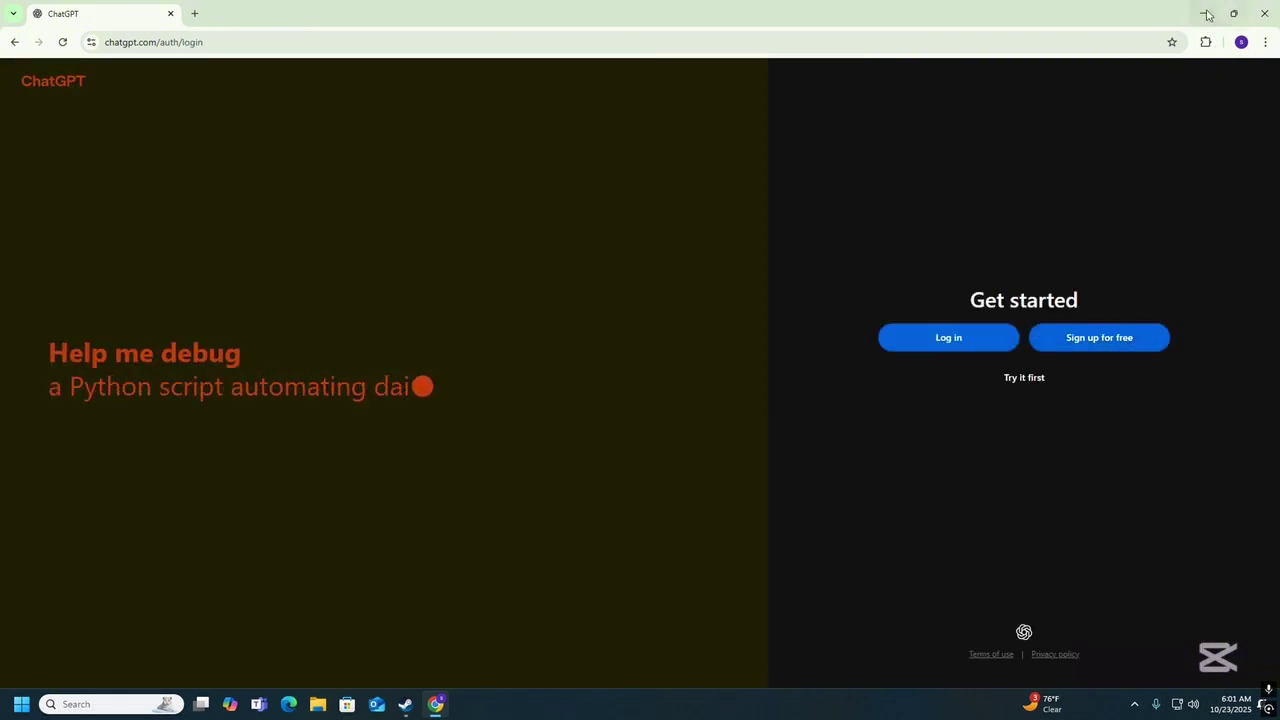
{"action": "left_click", "coordinate": [1205, 42]}
{"action": "left_click", "coordinate": [1137, 146]}
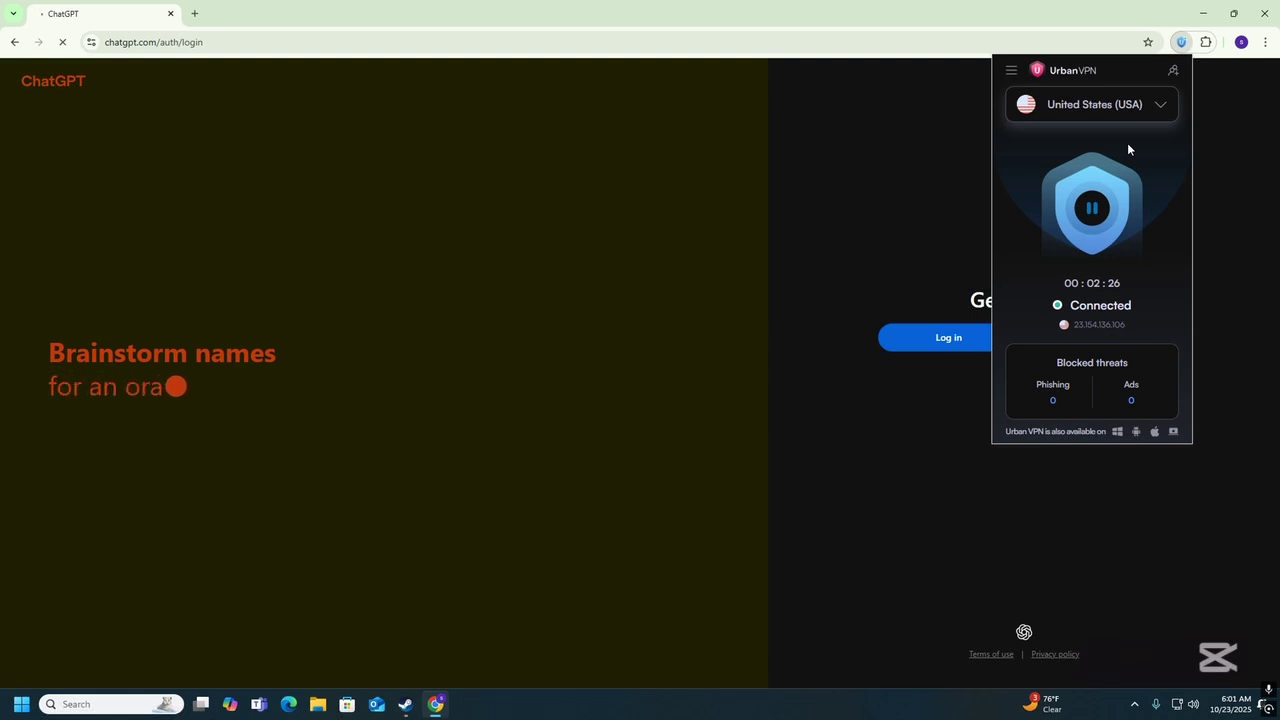
{"action": "left_click", "coordinate": [1180, 44]}
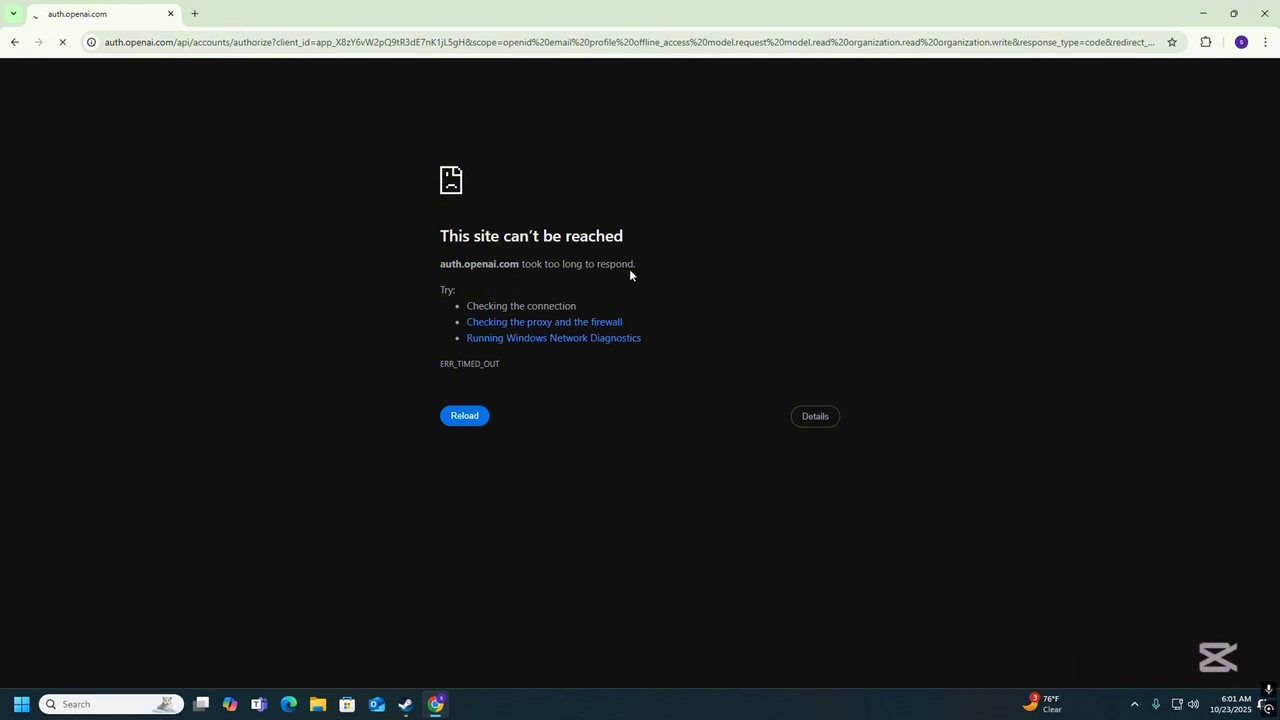
Inspect auth.openai.com's connection info, then disconnect and reconnect Urban VPN to the United States.
{"action": "left_click", "coordinate": [91, 43]}
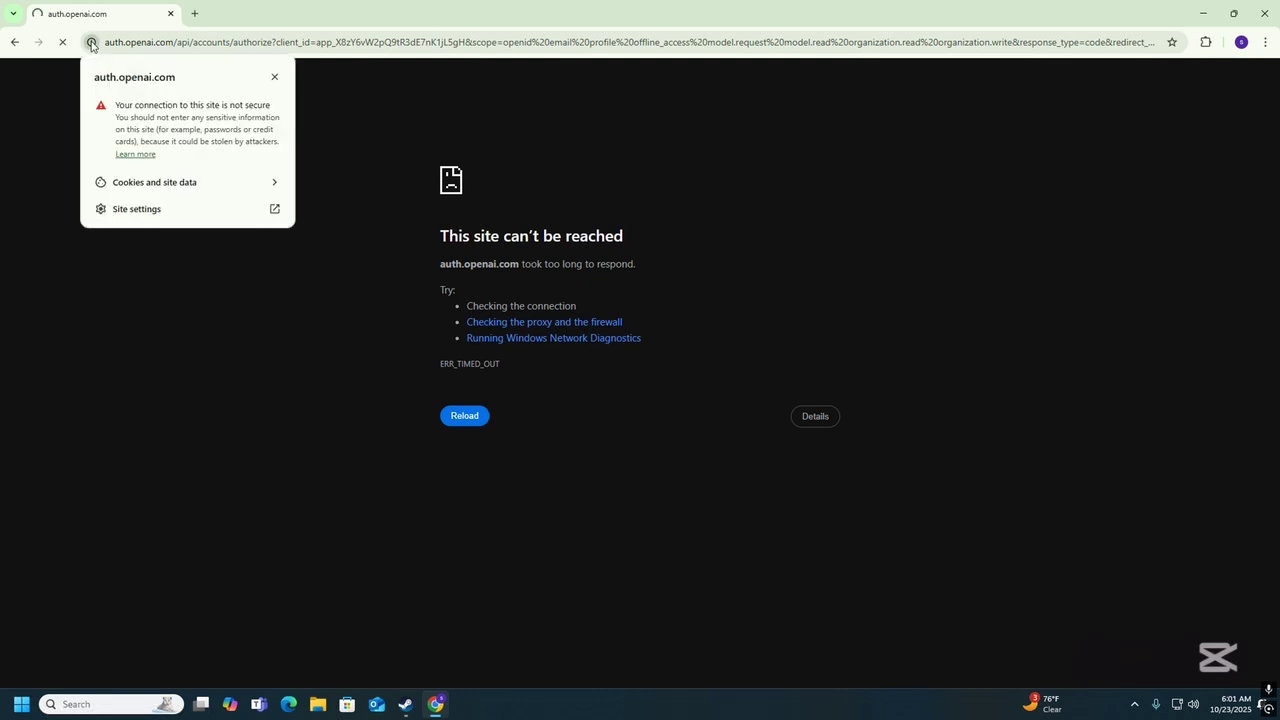
{"action": "left_click", "coordinate": [143, 156]}
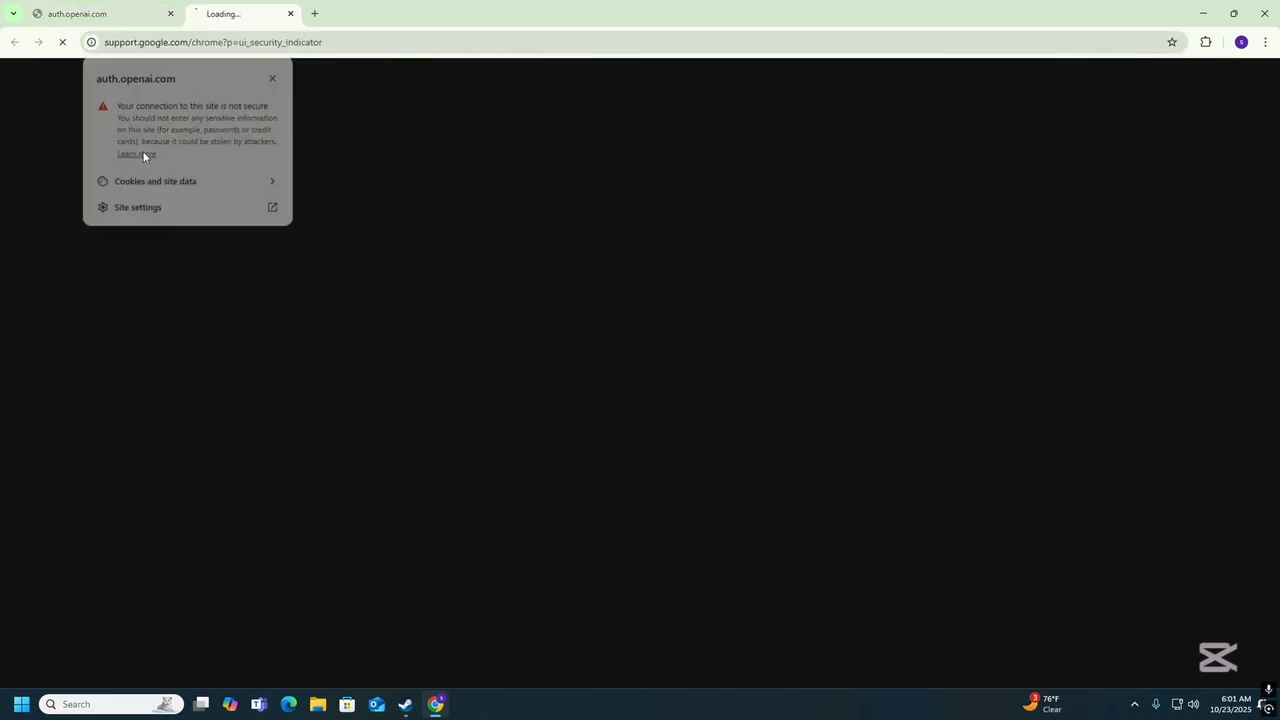
{"action": "left_click", "coordinate": [92, 7]}
{"action": "left_click", "coordinate": [351, 14]}
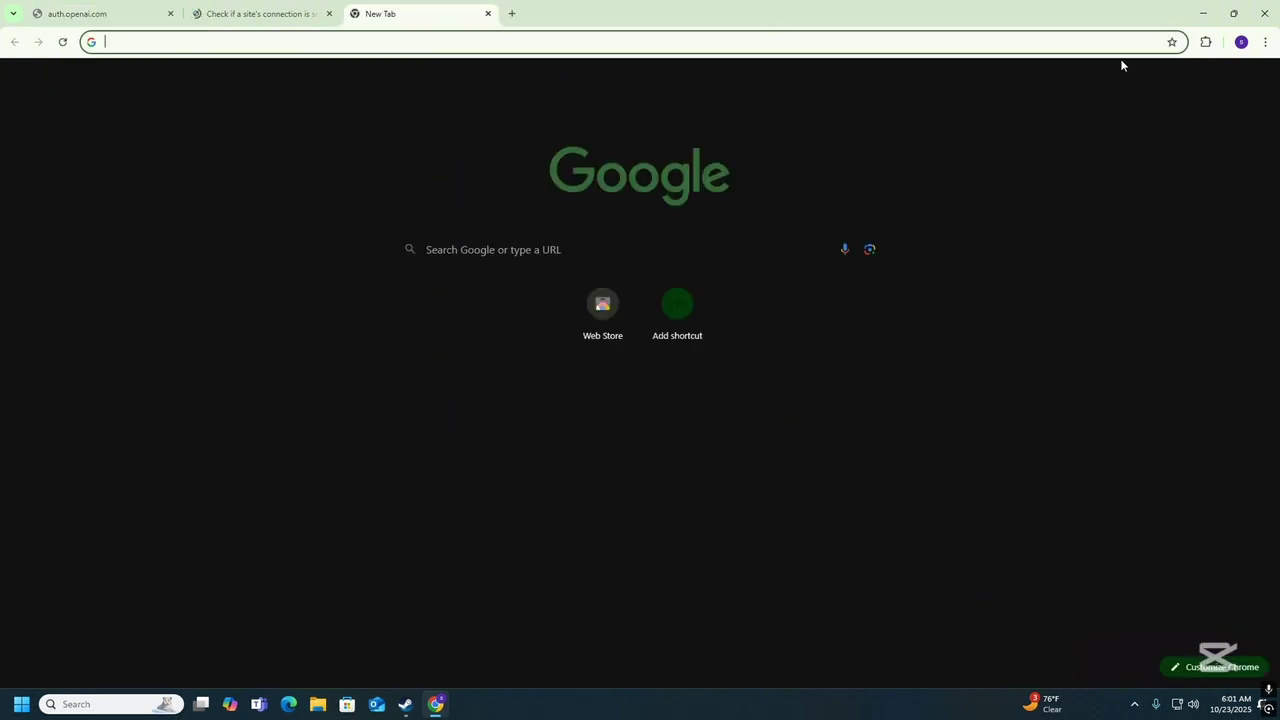
{"action": "left_click", "coordinate": [1205, 42]}
{"action": "left_click", "coordinate": [1077, 153]}
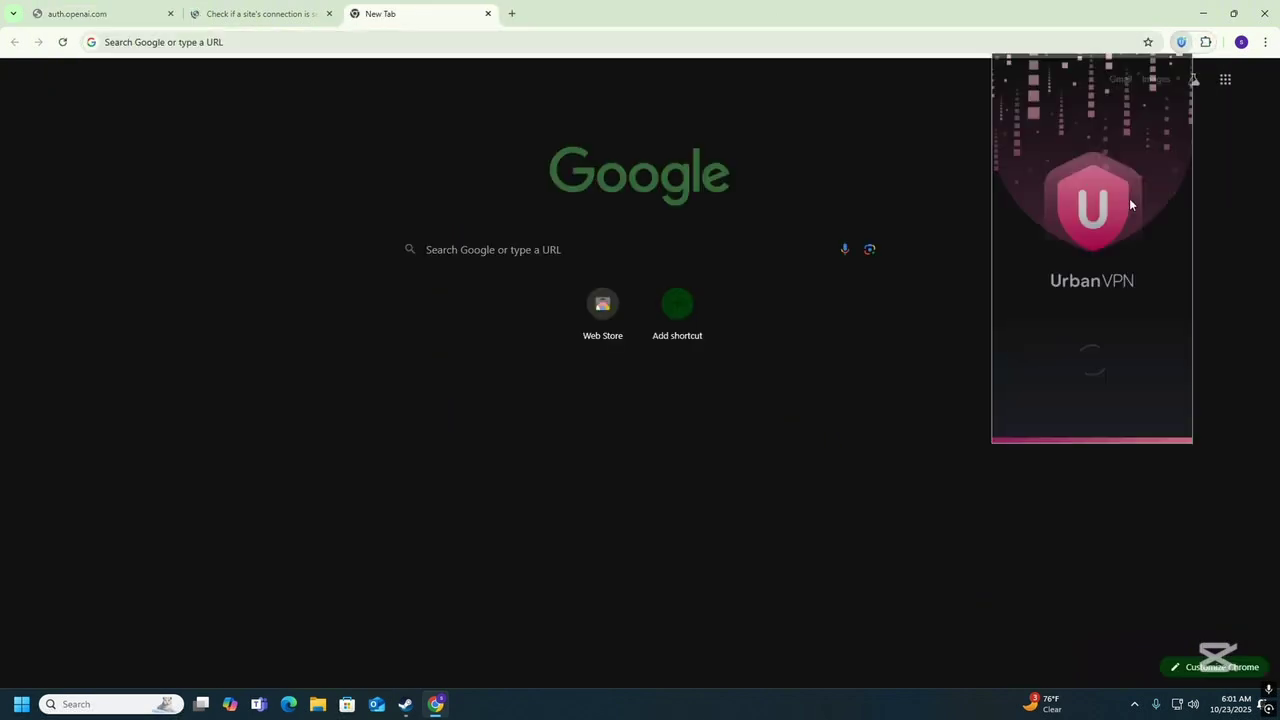
{"action": "left_click", "coordinate": [1087, 210]}
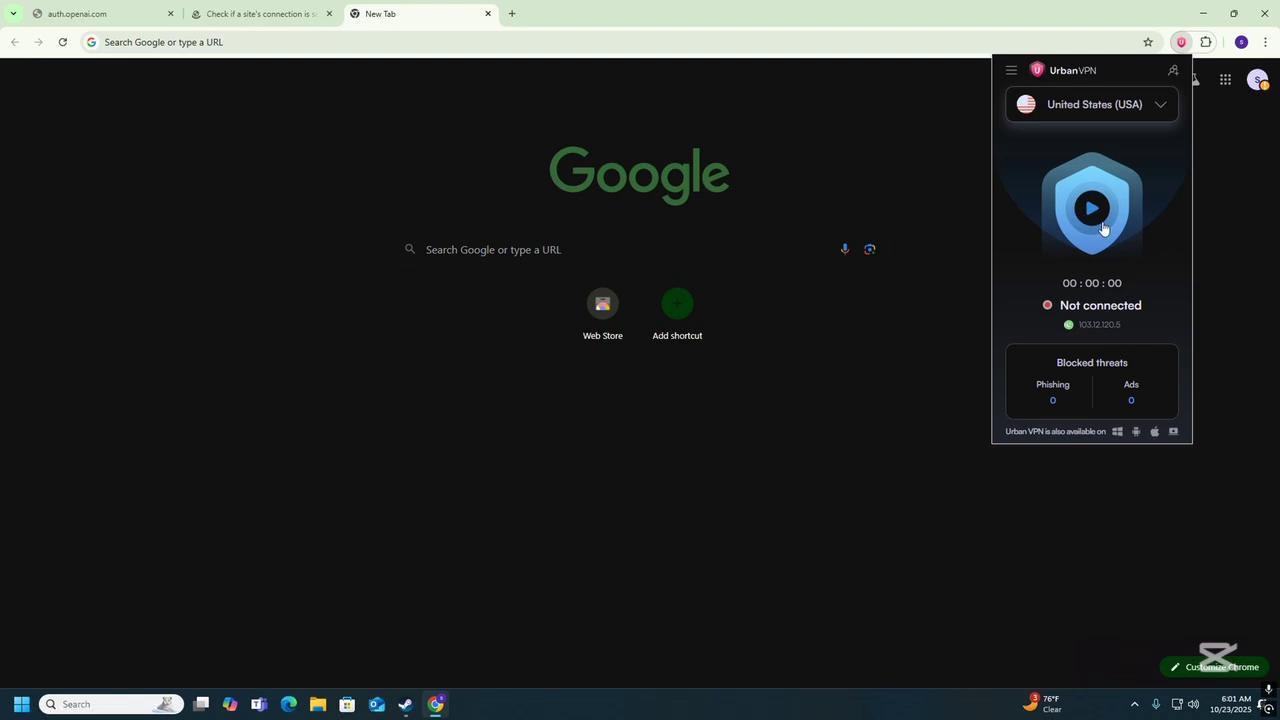
{"action": "left_click", "coordinate": [1102, 226]}
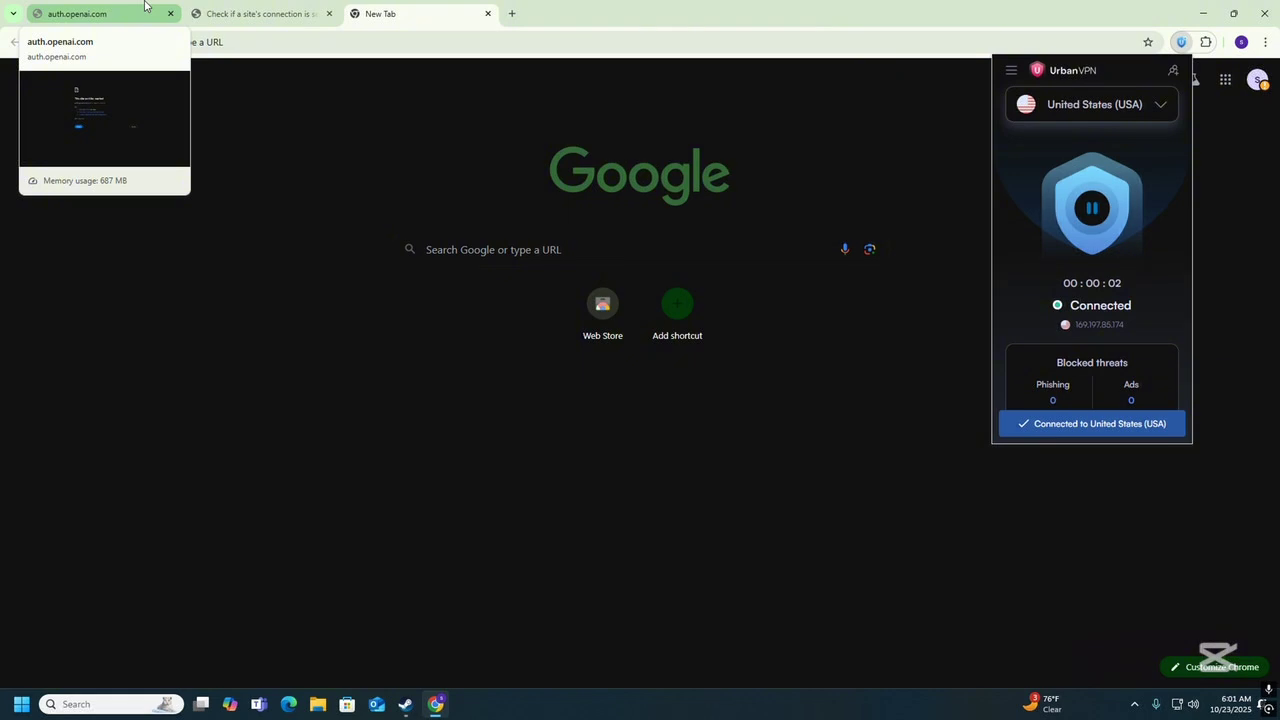
Reload the auth.openai.com page and retry Continue with Google, ending on the OAuthCallback error.
{"action": "left_click", "coordinate": [145, 6]}
{"action": "left_click", "coordinate": [61, 42]}
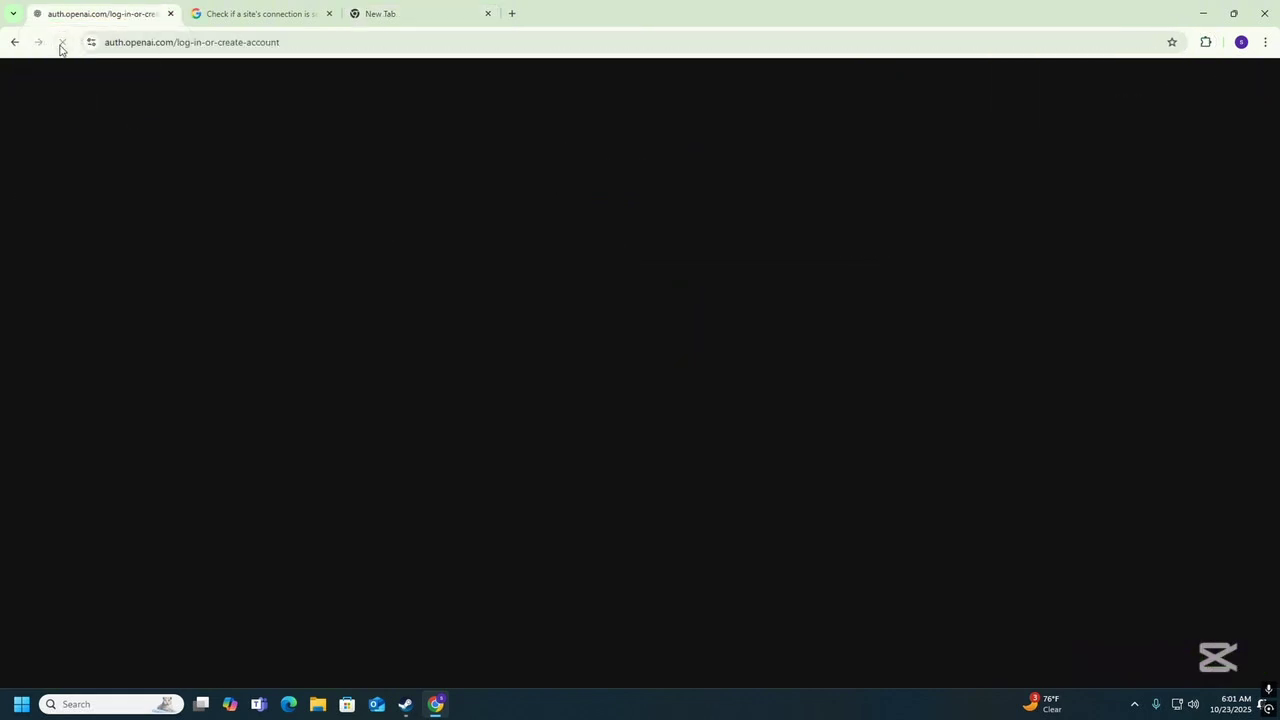
{"action": "left_click", "coordinate": [640, 259]}
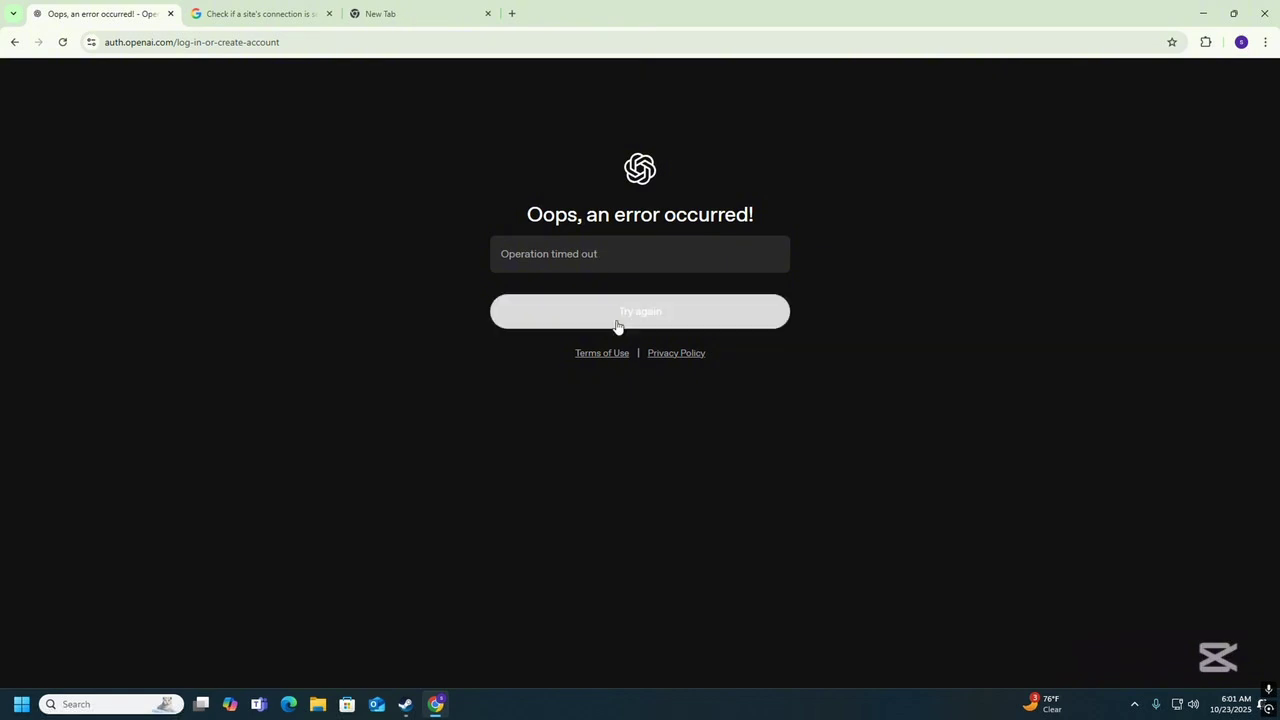
{"action": "left_click", "coordinate": [616, 318]}
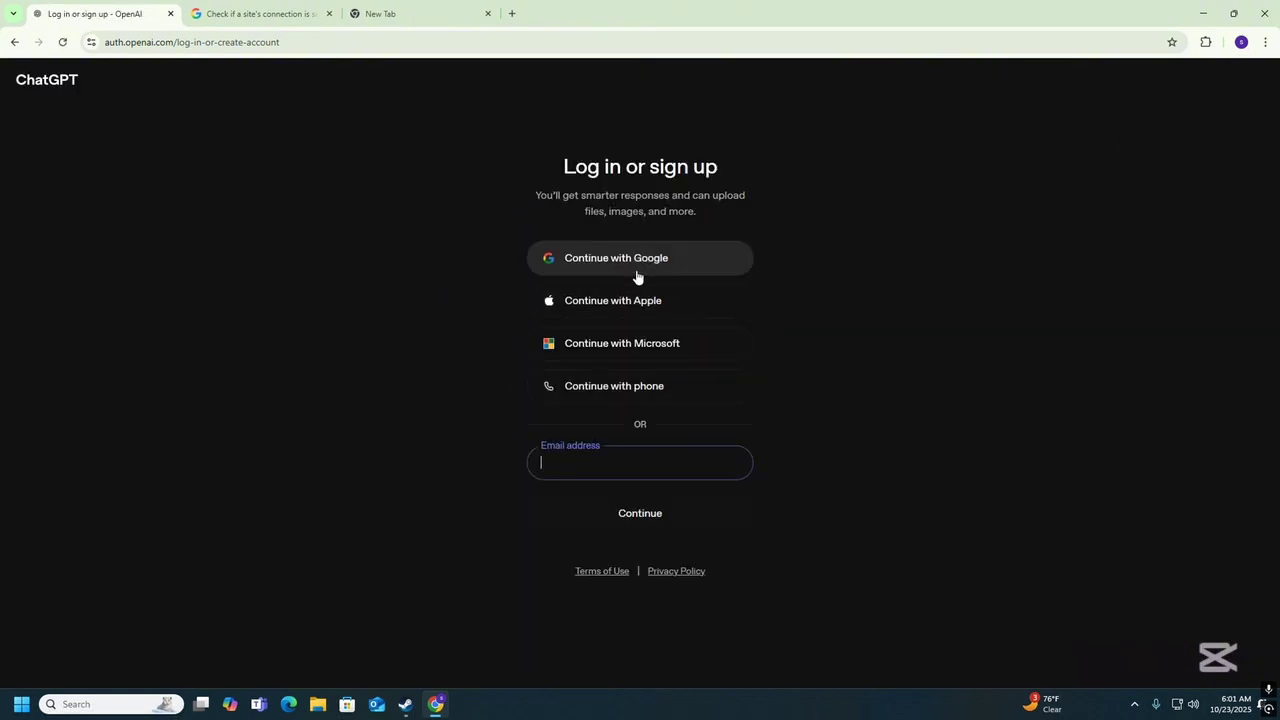
{"action": "left_click", "coordinate": [636, 268]}
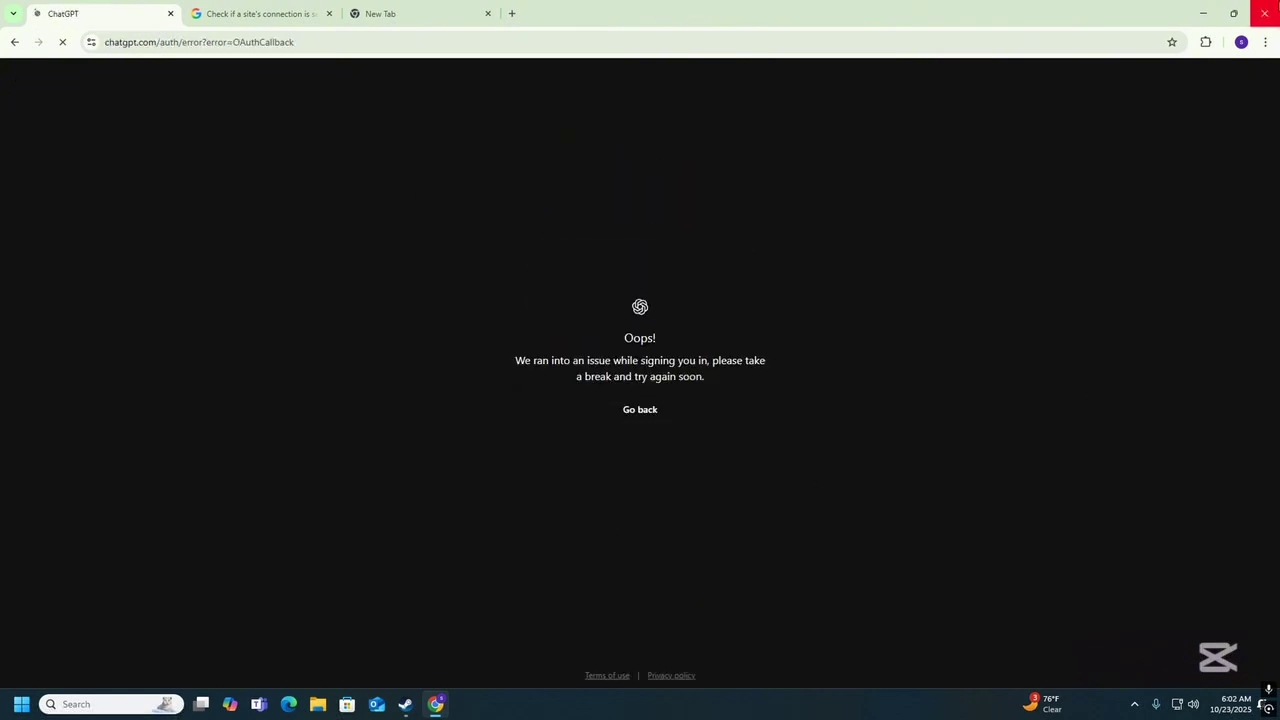
Close and relaunch Chrome, then open a window under a different Chrome profile.
{"action": "left_click", "coordinate": [1265, 13]}
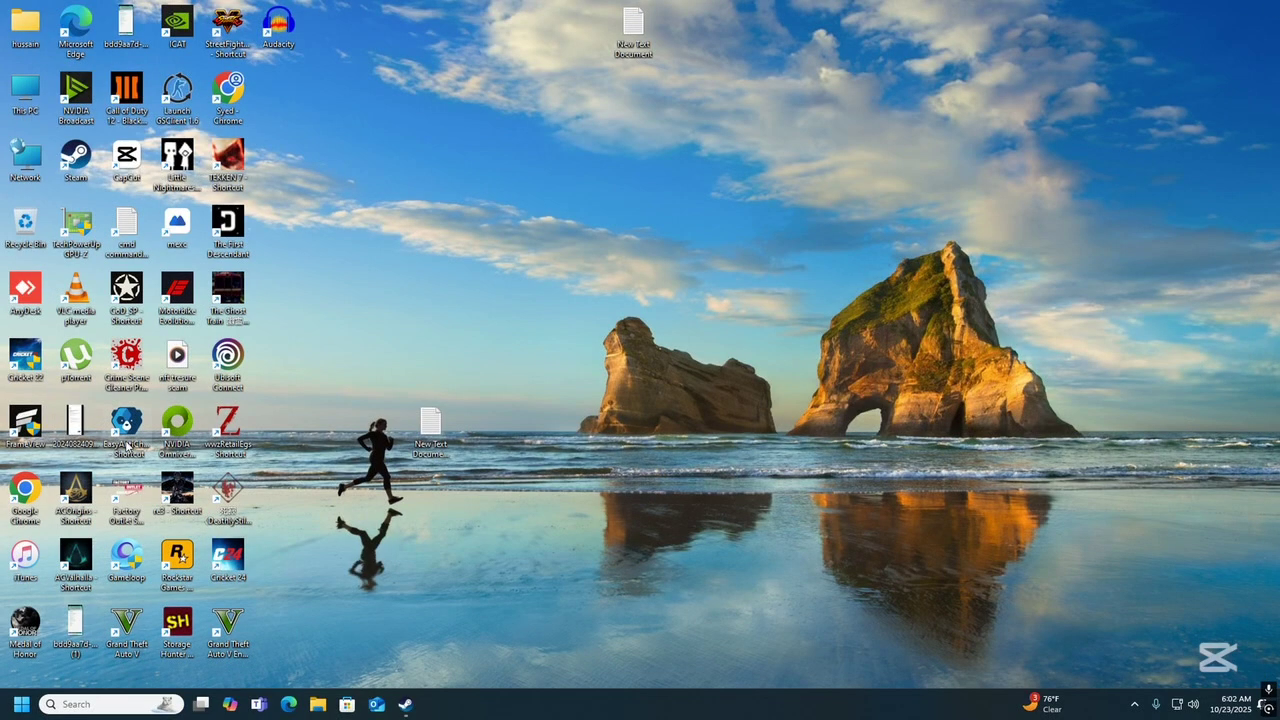
{"action": "double_click", "coordinate": [232, 106]}
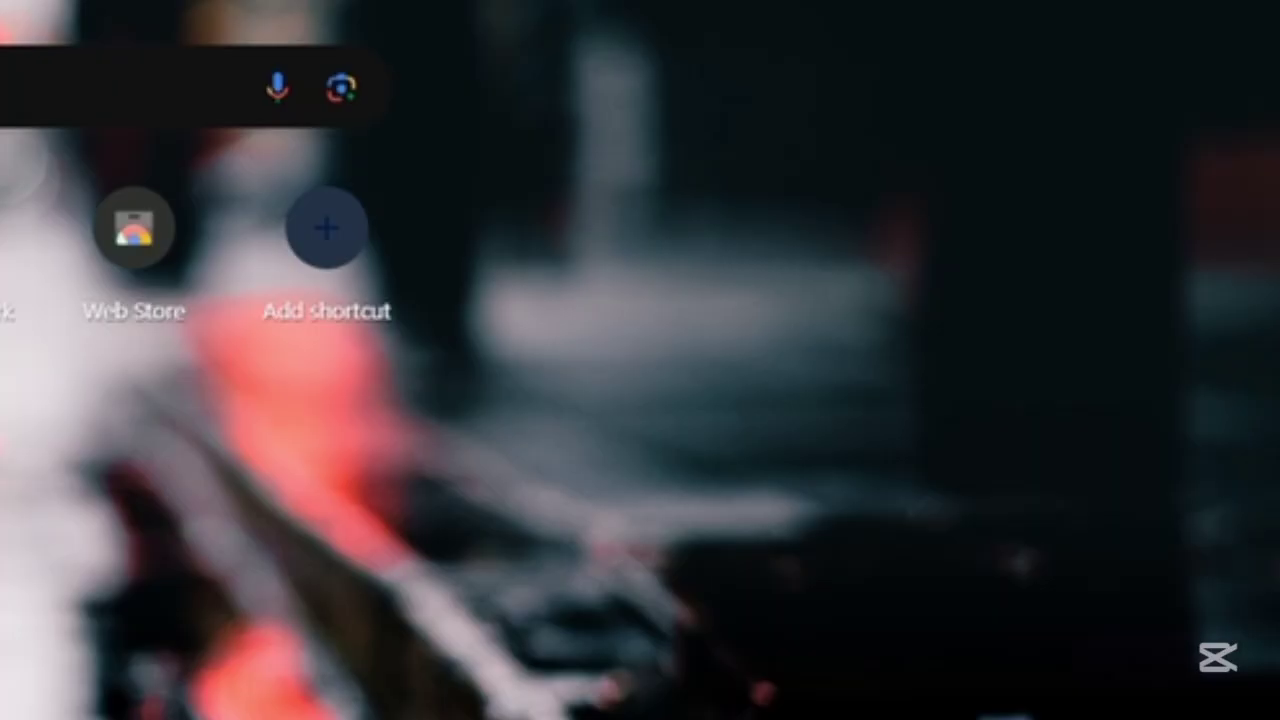
{"action": "left_click", "coordinate": [1230, 5]}
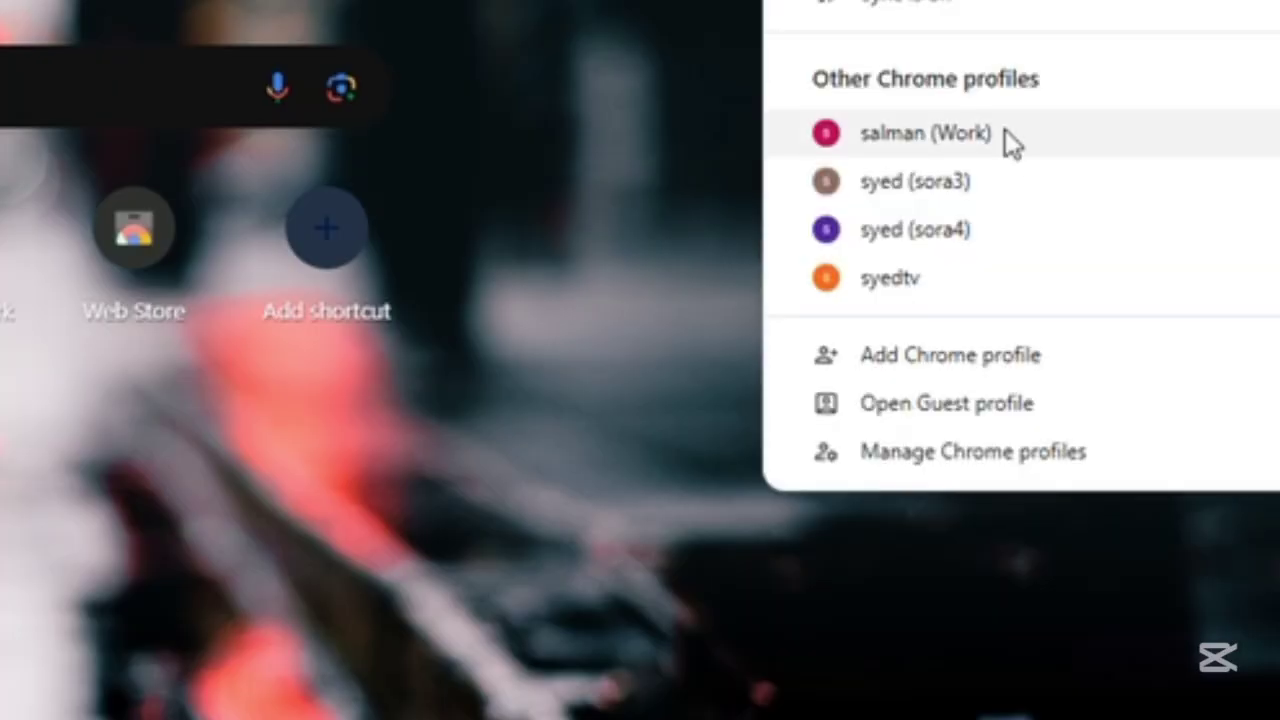
{"action": "left_click", "coordinate": [943, 246]}
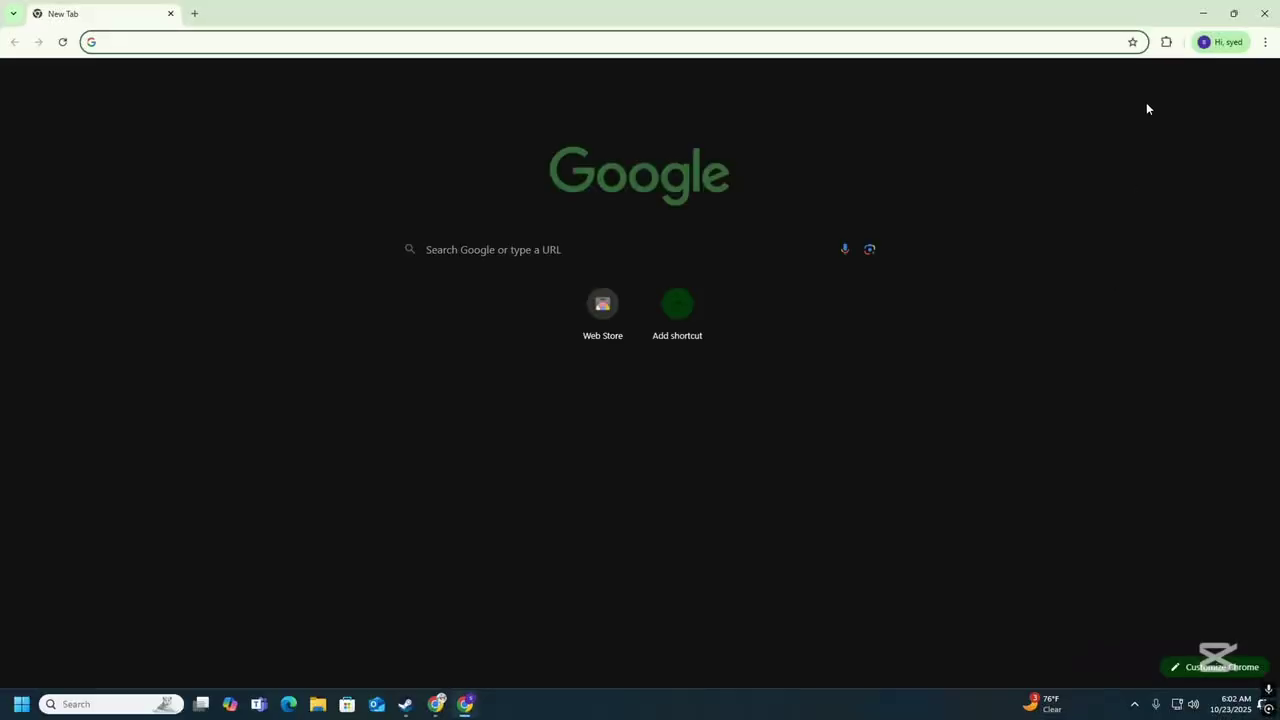
In that profile, dismiss Urban VPN's rating prompt and connect it to the United States.
{"action": "left_click", "coordinate": [1166, 42]}
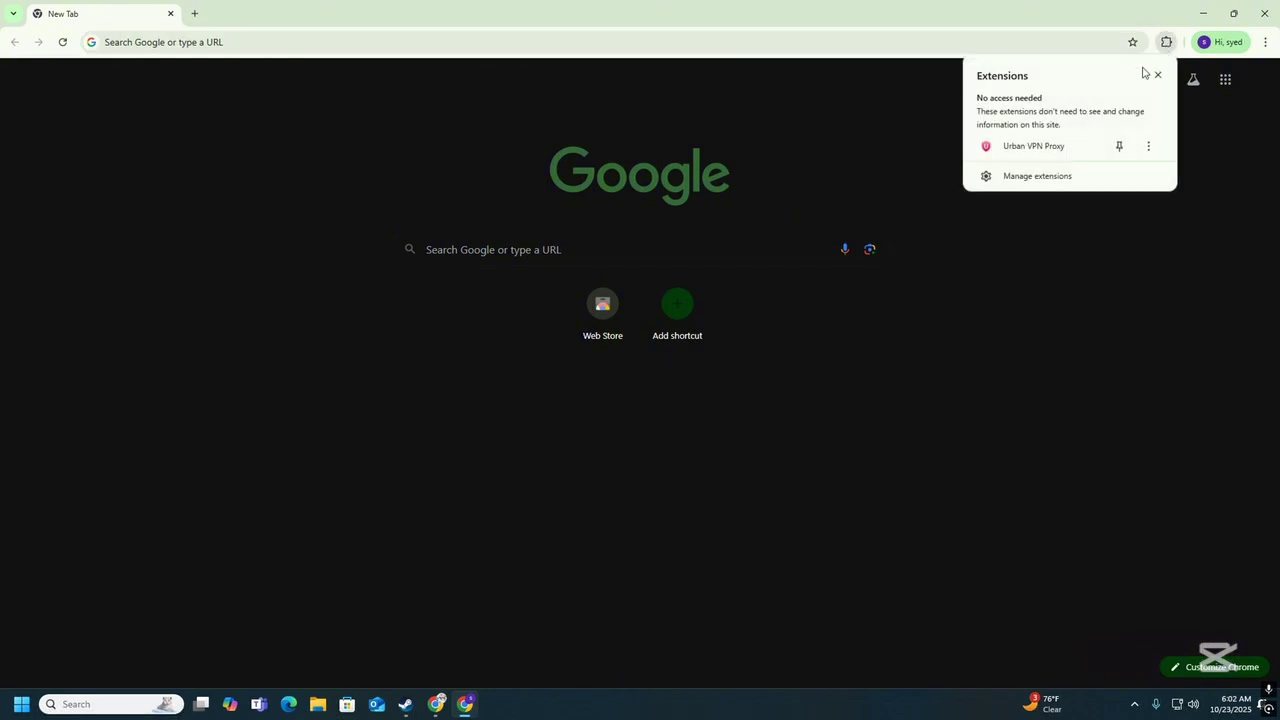
{"action": "left_click", "coordinate": [1066, 144]}
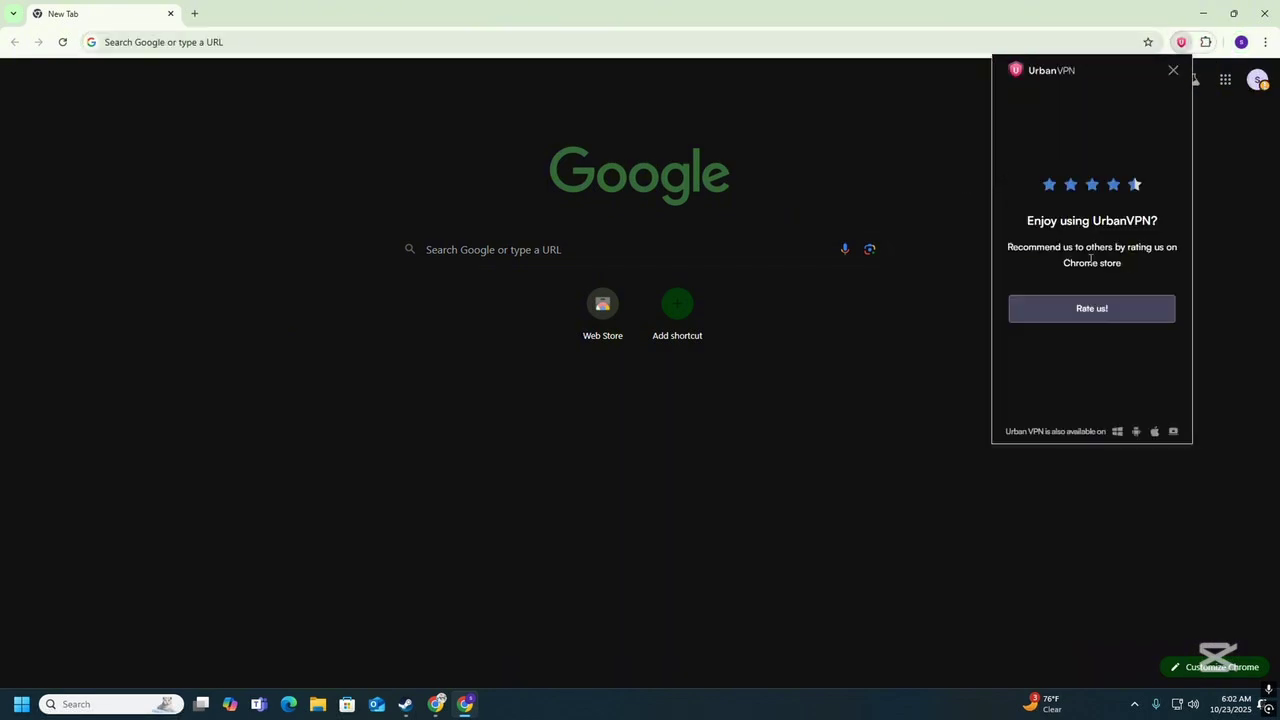
{"action": "left_click", "coordinate": [1173, 76]}
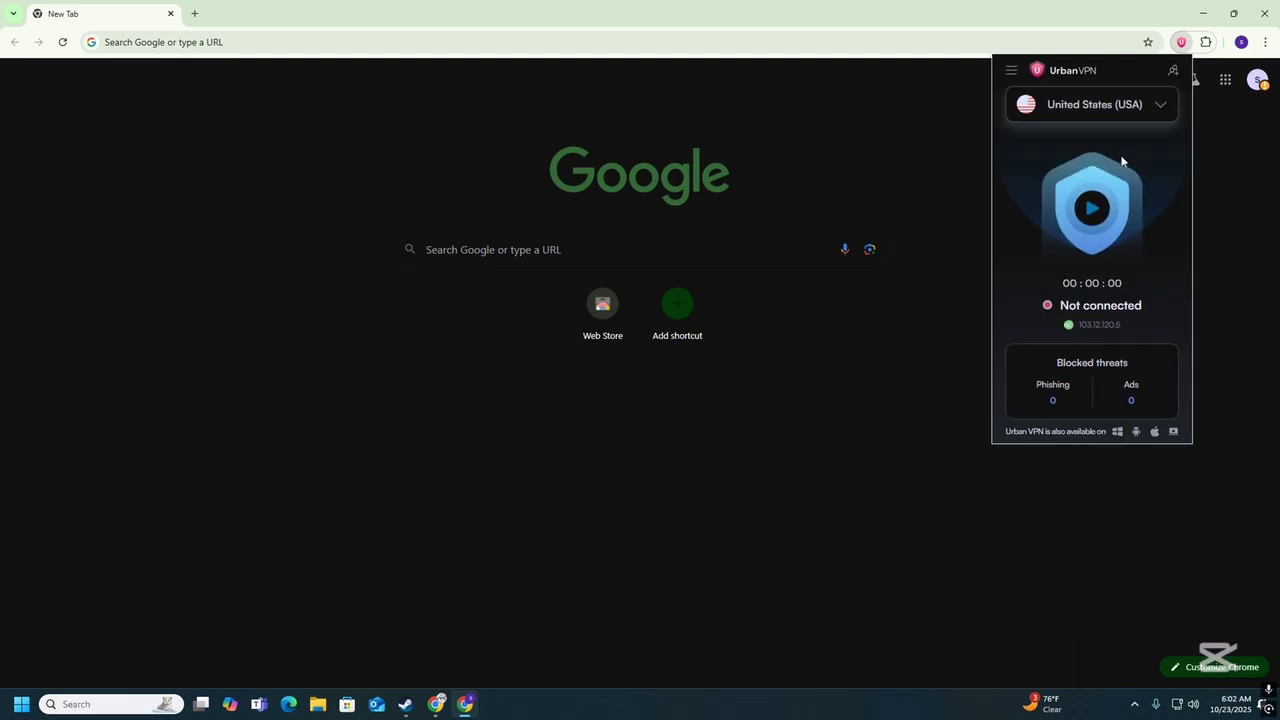
{"action": "left_click", "coordinate": [1092, 208]}
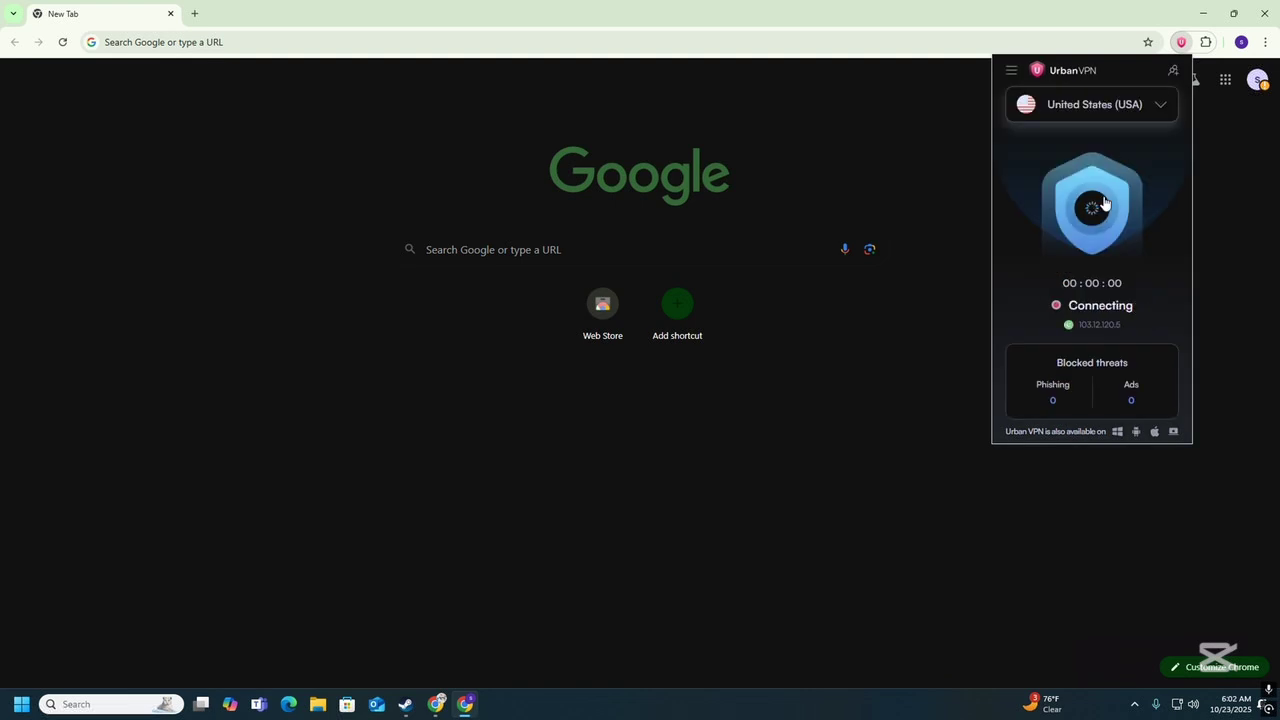
Search for Sora and sign up on sora.chatgpt.com with the Google account.
{"action": "left_click", "coordinate": [368, 42]}
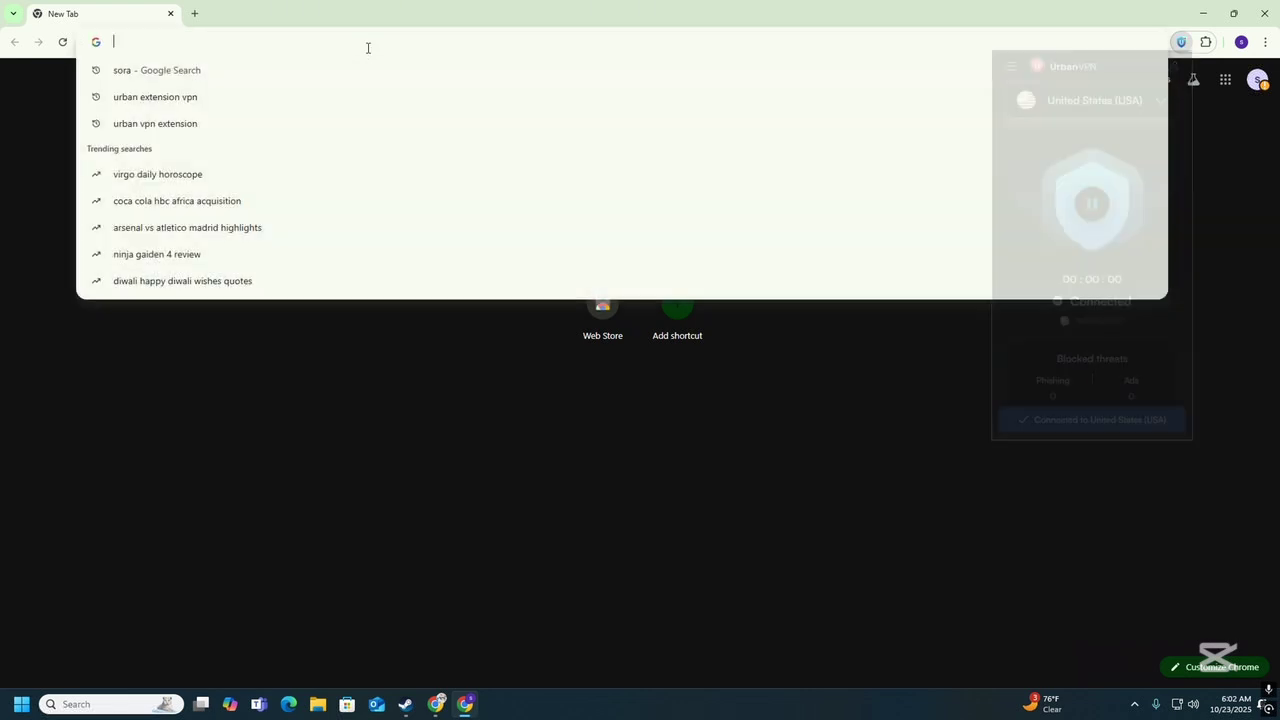
{"action": "left_click", "coordinate": [338, 78]}
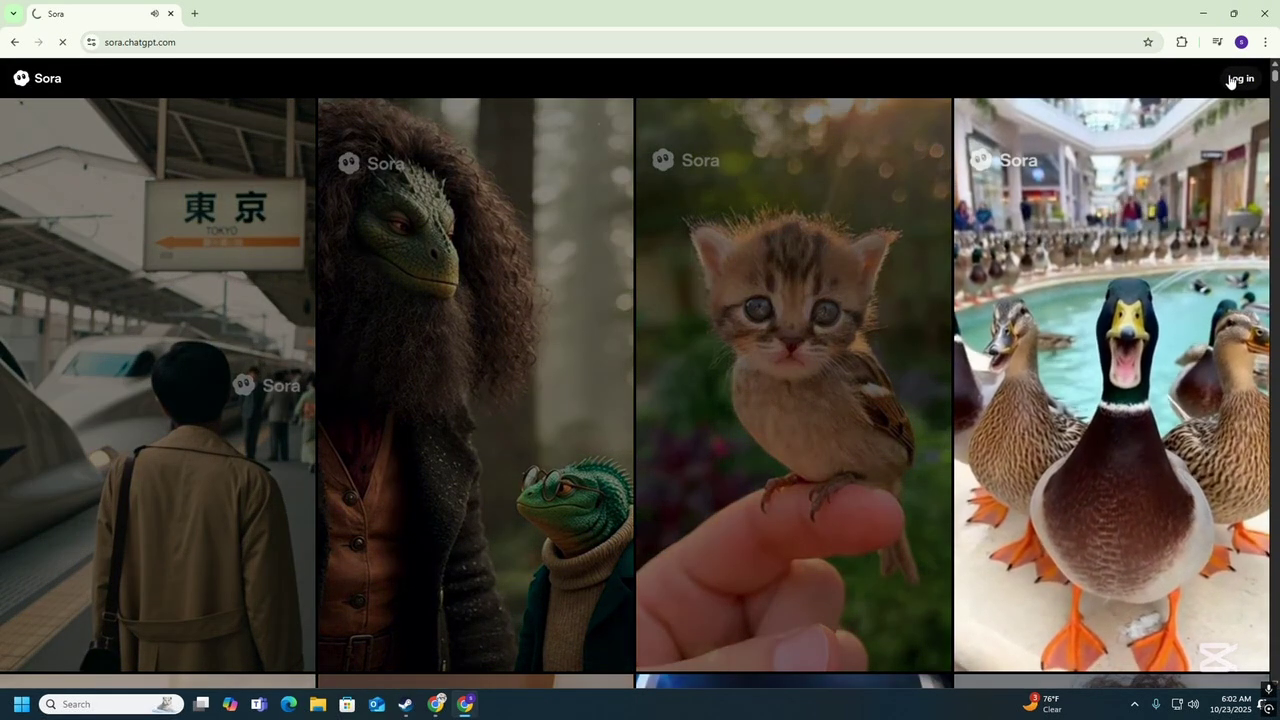
{"action": "left_click", "coordinate": [1240, 78]}
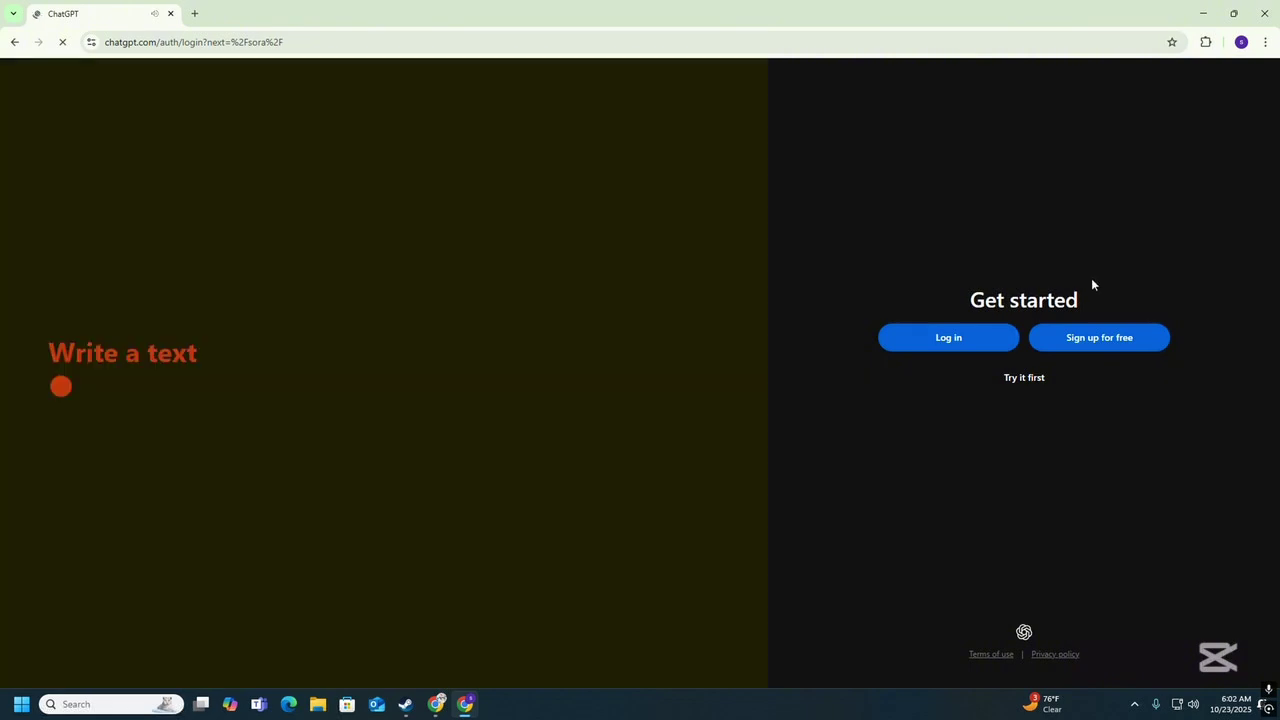
{"action": "left_click", "coordinate": [1070, 345]}
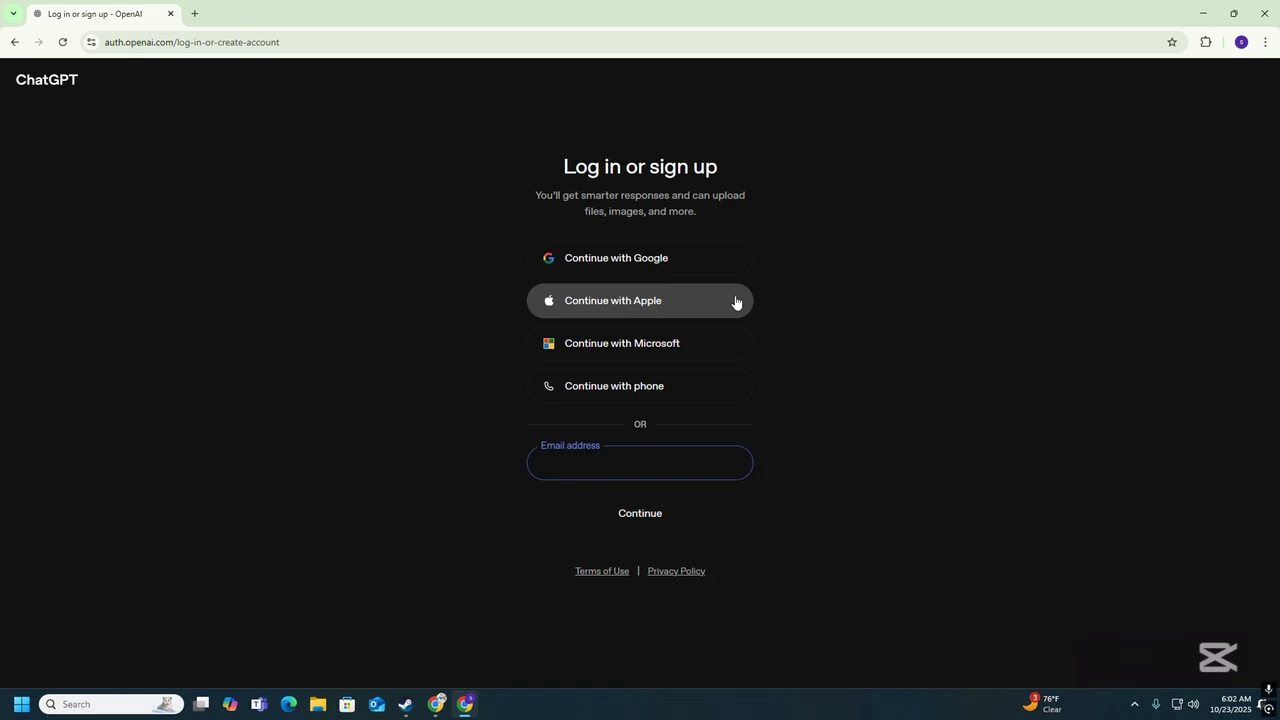
{"action": "left_click", "coordinate": [709, 257]}
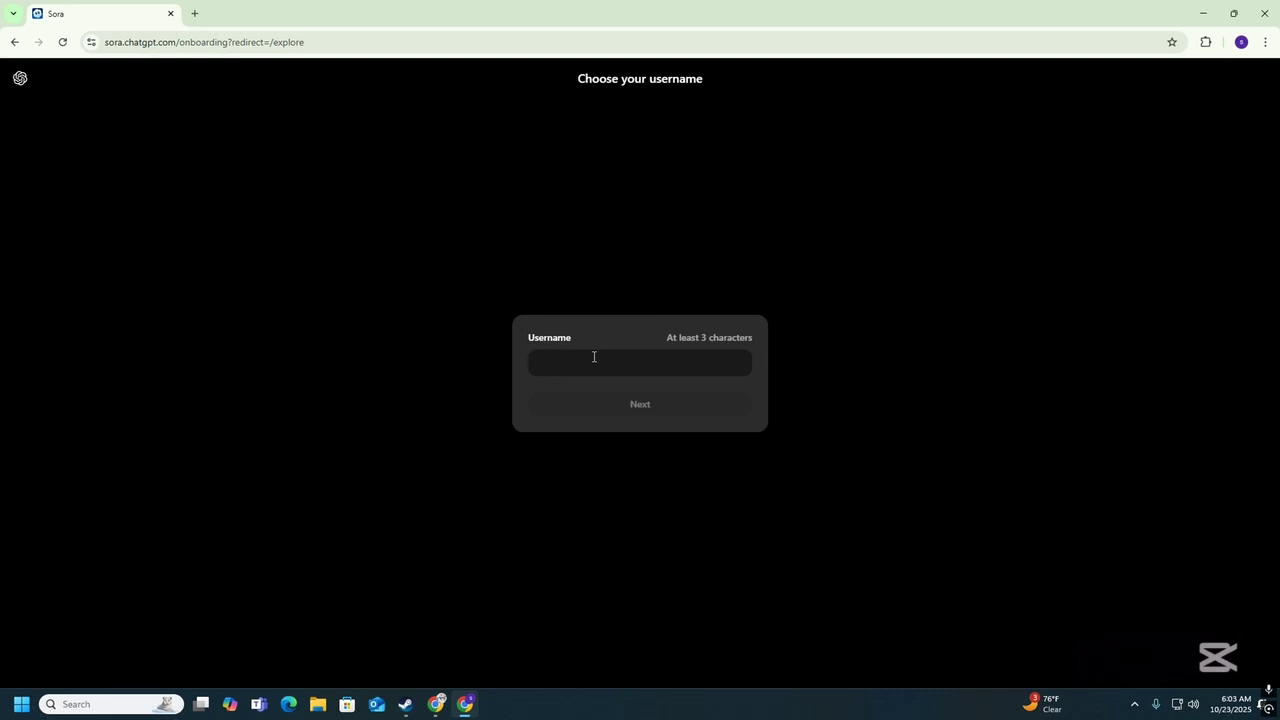
Save a new username, go to Explore Sora, and bring up the invite code dialog.
{"action": "type", "text": "edtv4"}
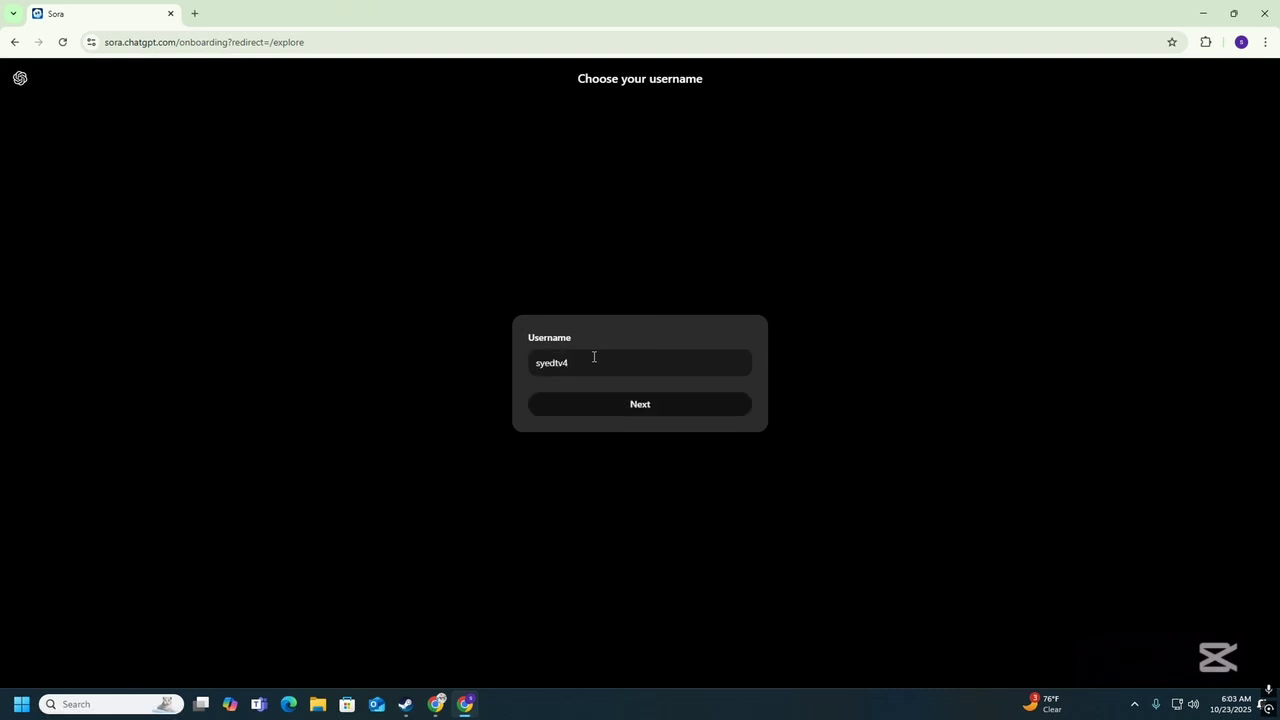
{"action": "left_click", "coordinate": [615, 414]}
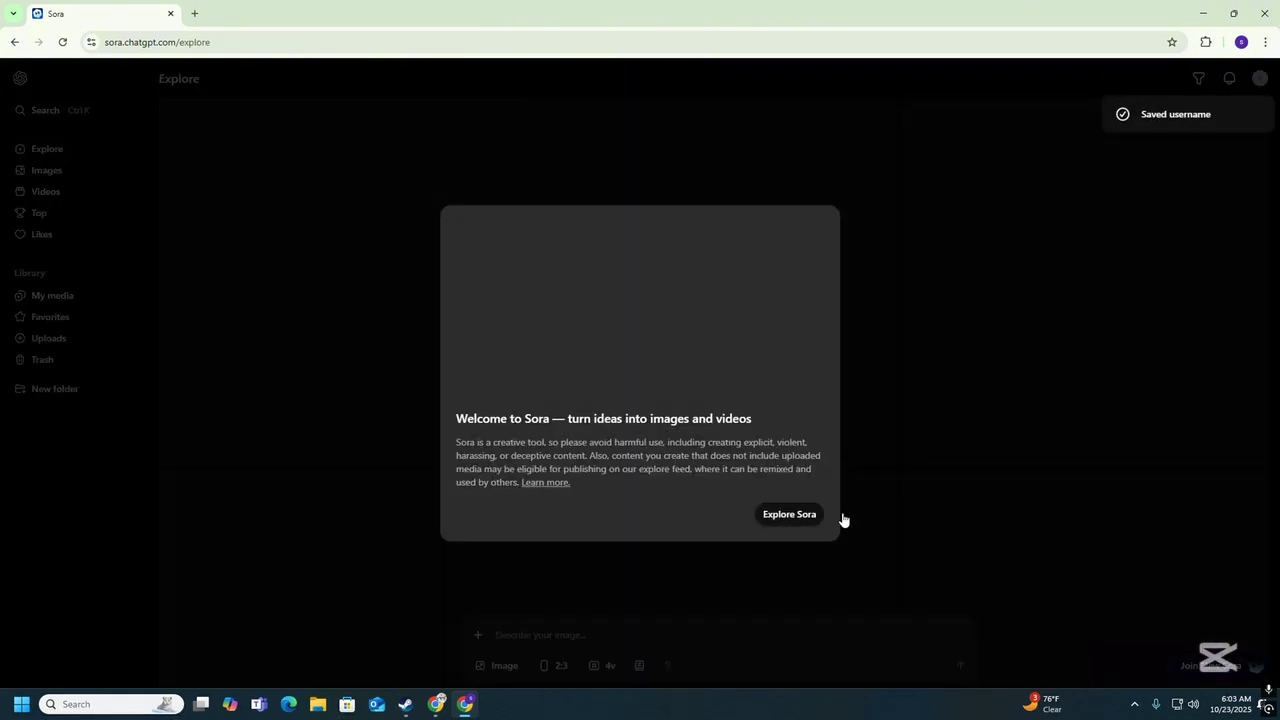
{"action": "left_click", "coordinate": [800, 516]}
{"action": "left_click", "coordinate": [738, 493]}
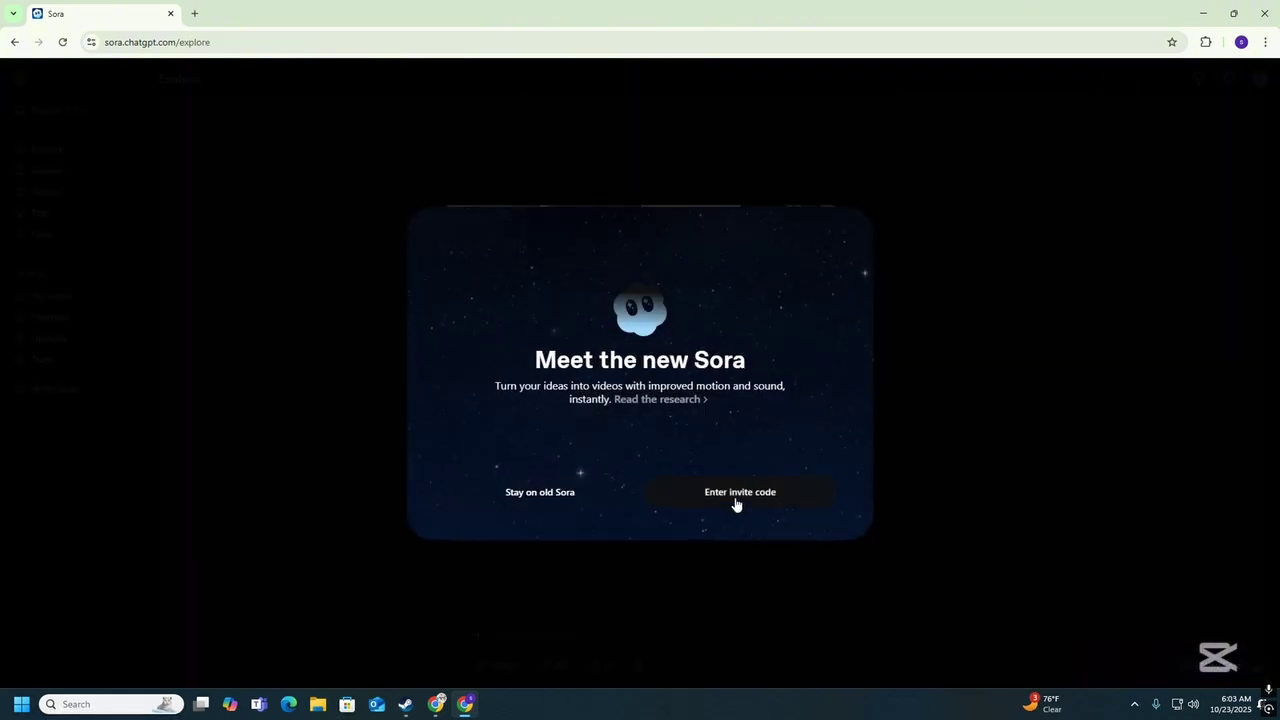
In a new tab, search Google for 'hussainstag' and open the hussainstag.com blog result.
{"action": "left_click", "coordinate": [194, 13]}
{"action": "left_click", "coordinate": [214, 41]}
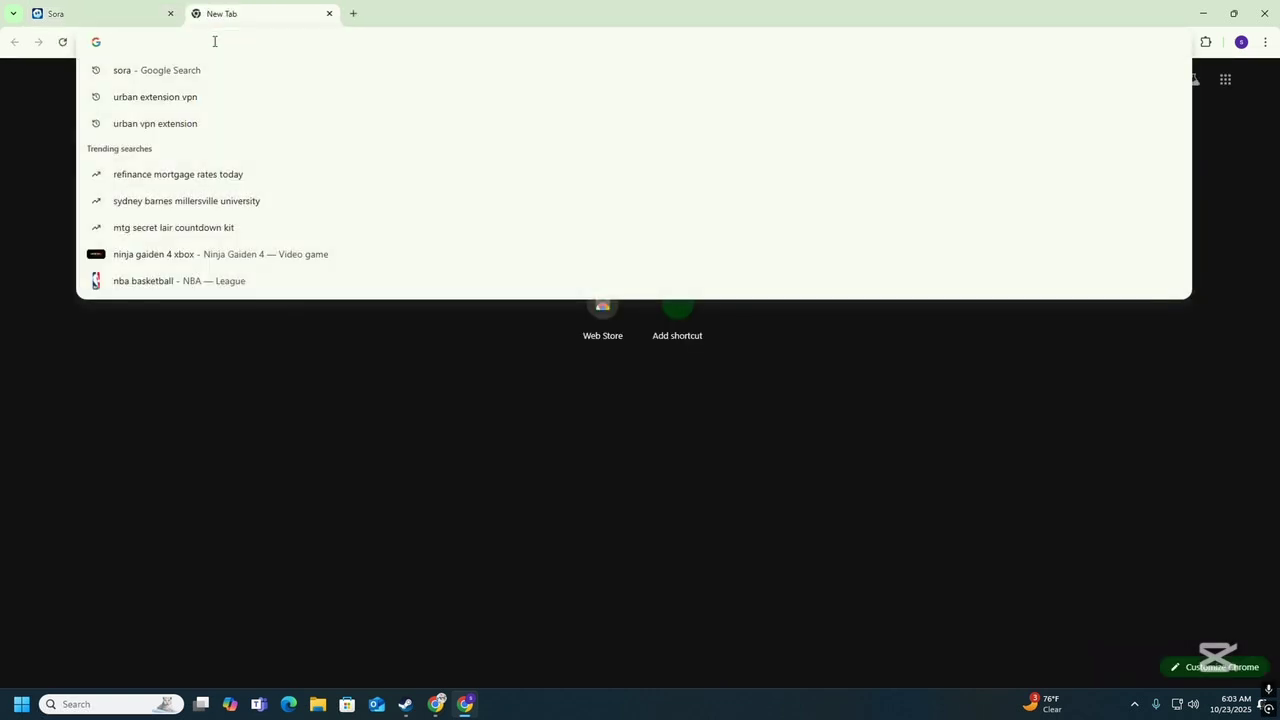
{"action": "type", "text": "hussai"}
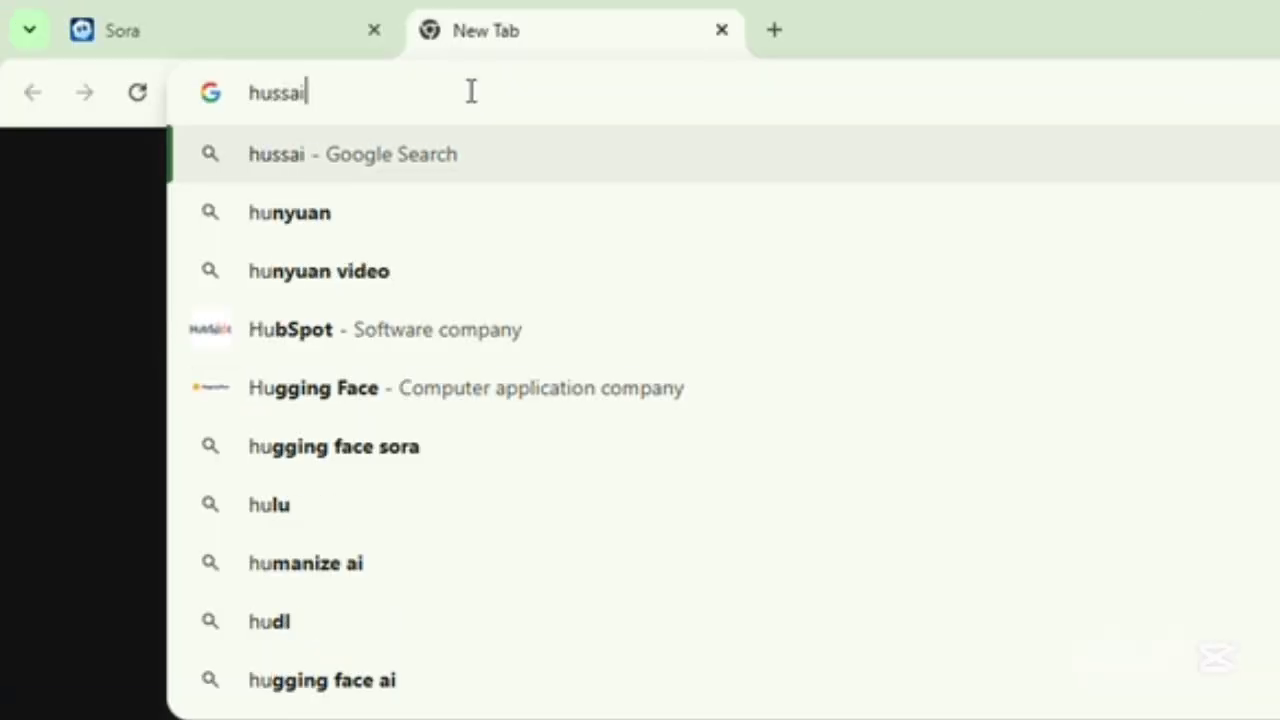
{"action": "type", "text": "nstag"}
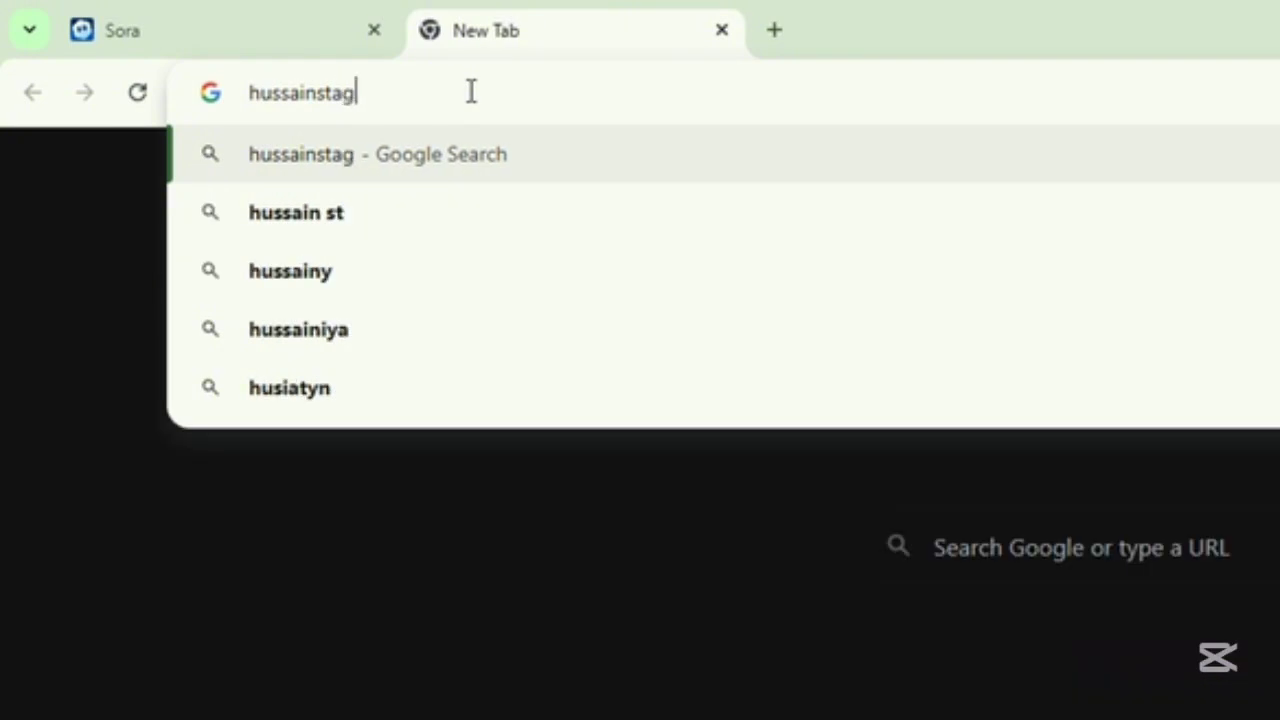
{"action": "key", "text": "Return"}
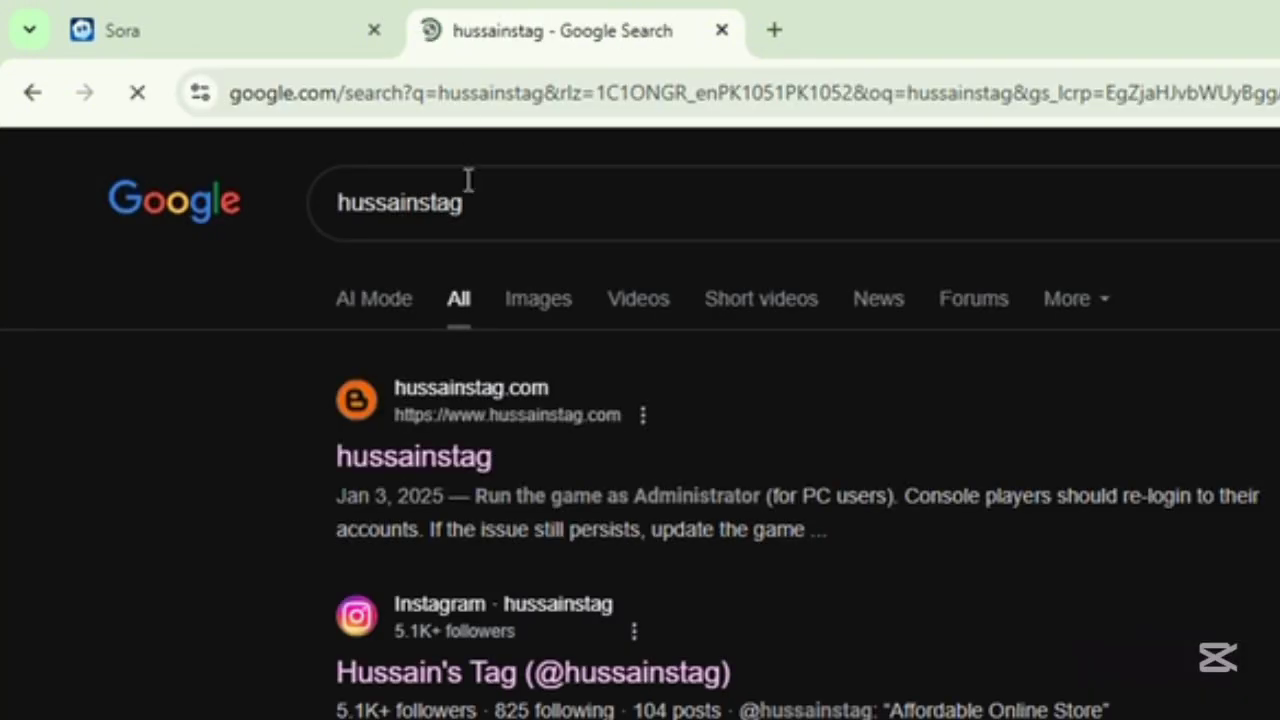
{"action": "left_click", "coordinate": [475, 470]}
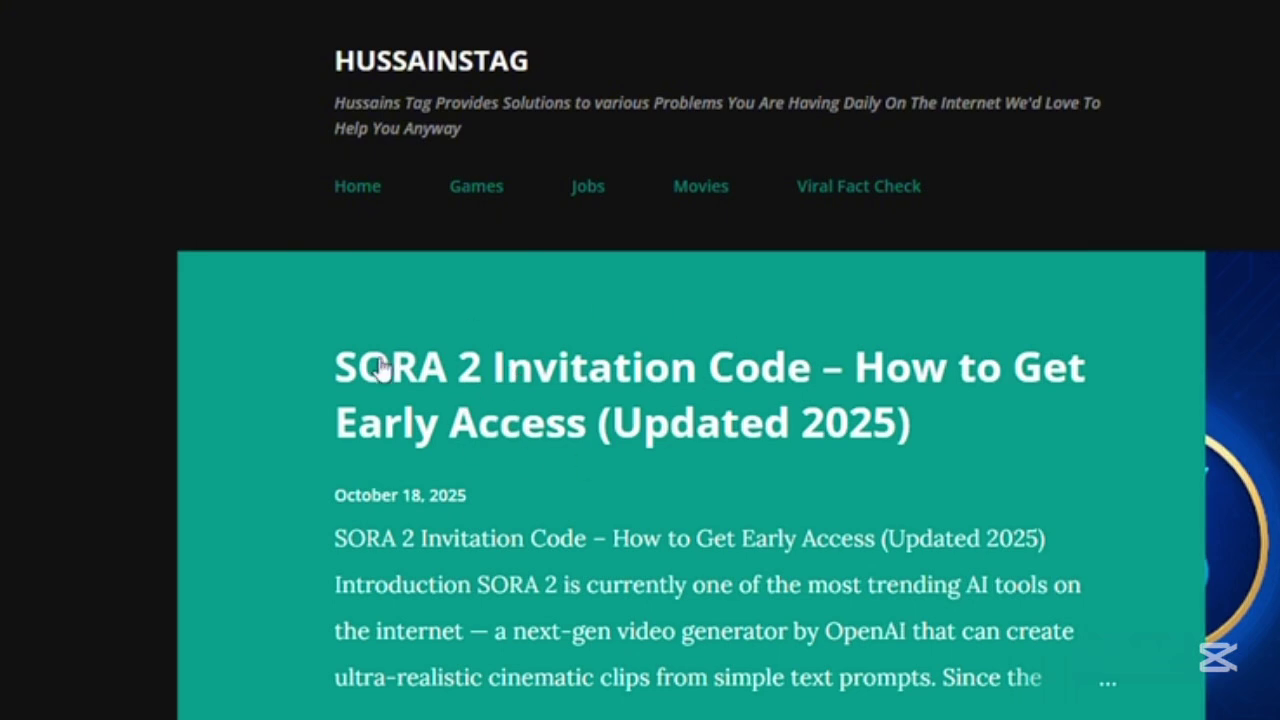
Open the SORA 2 Invitation Code post under Viral Fact Check and scroll to its code list.
{"action": "left_click", "coordinate": [859, 190]}
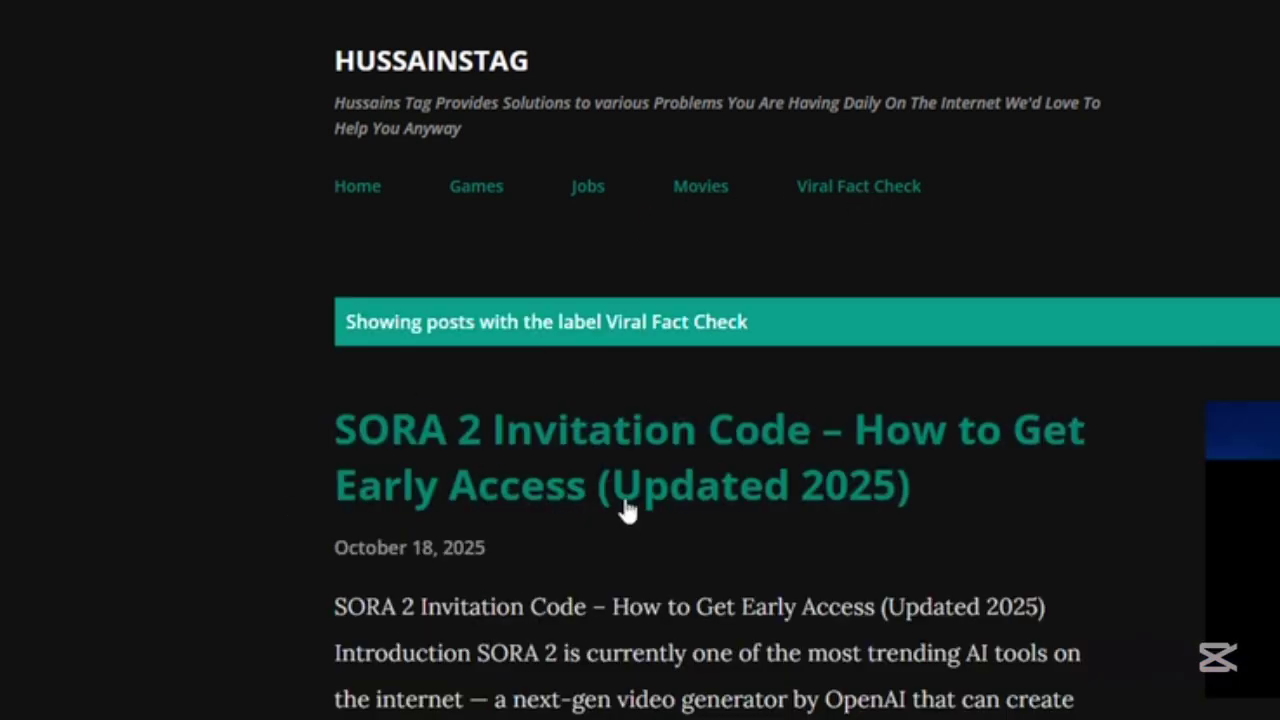
{"action": "left_click", "coordinate": [722, 485]}
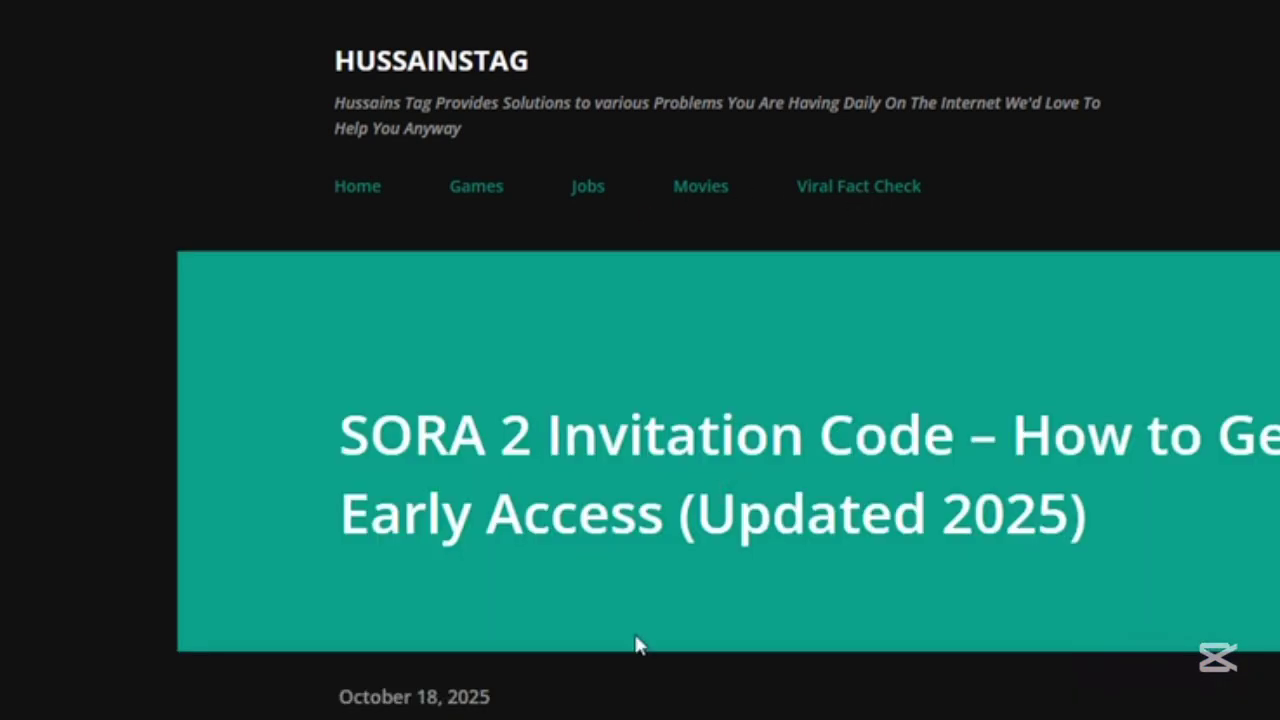
{"action": "scroll", "coordinate": [634, 648], "scroll_direction": "down", "scroll_amount": 10}
{"action": "scroll", "coordinate": [612, 714], "scroll_direction": "down", "scroll_amount": 15}
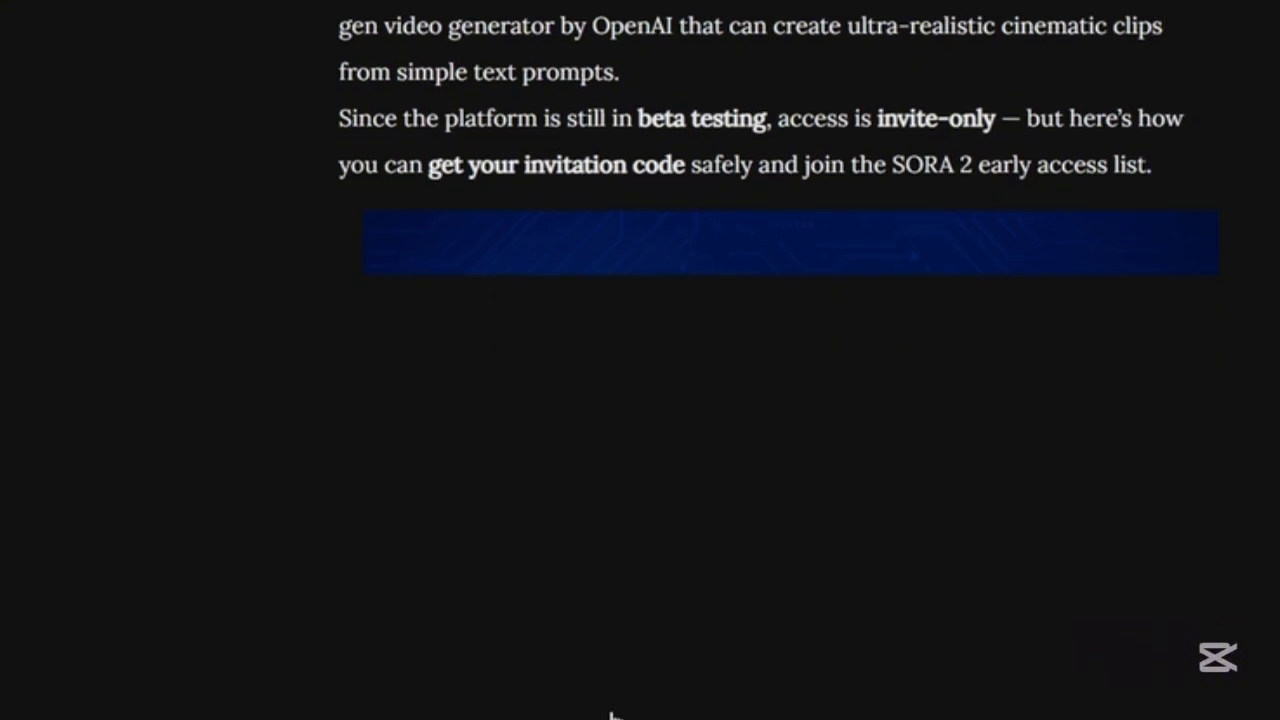
{"action": "scroll", "coordinate": [600, 695], "scroll_direction": "down", "scroll_amount": 5}
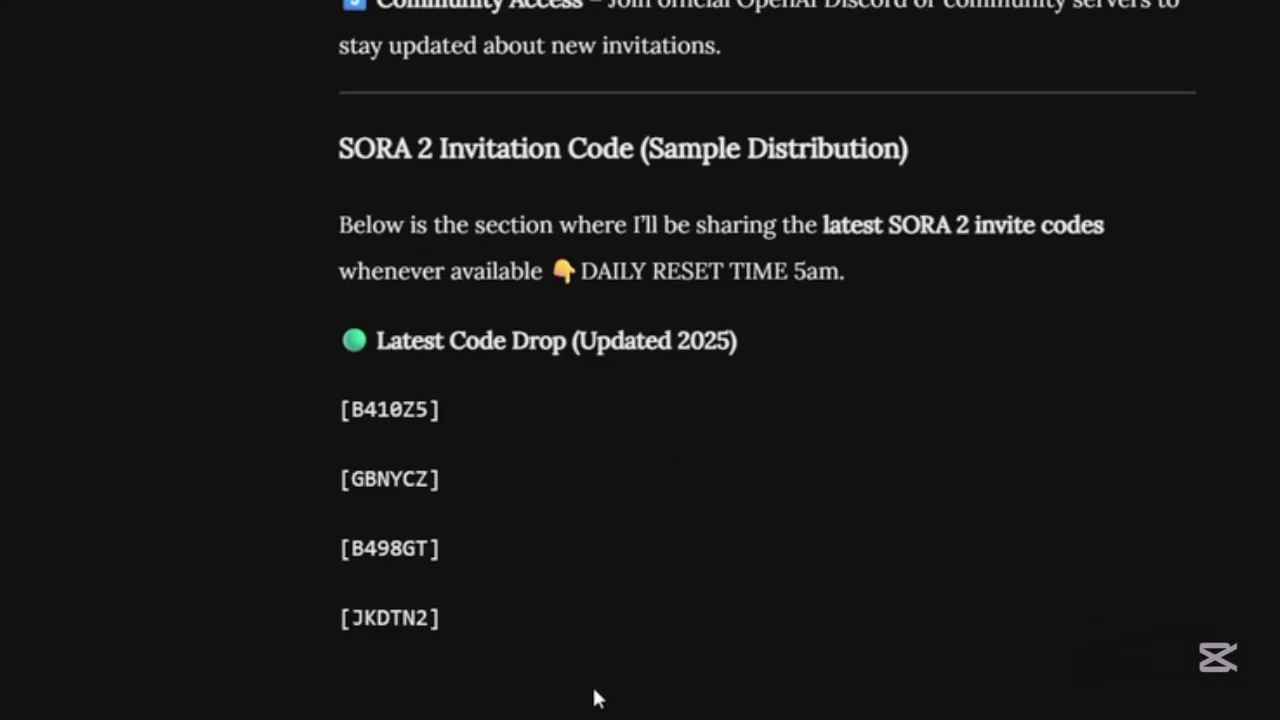
{"action": "scroll", "coordinate": [436, 637], "scroll_direction": "down", "scroll_amount": 3}
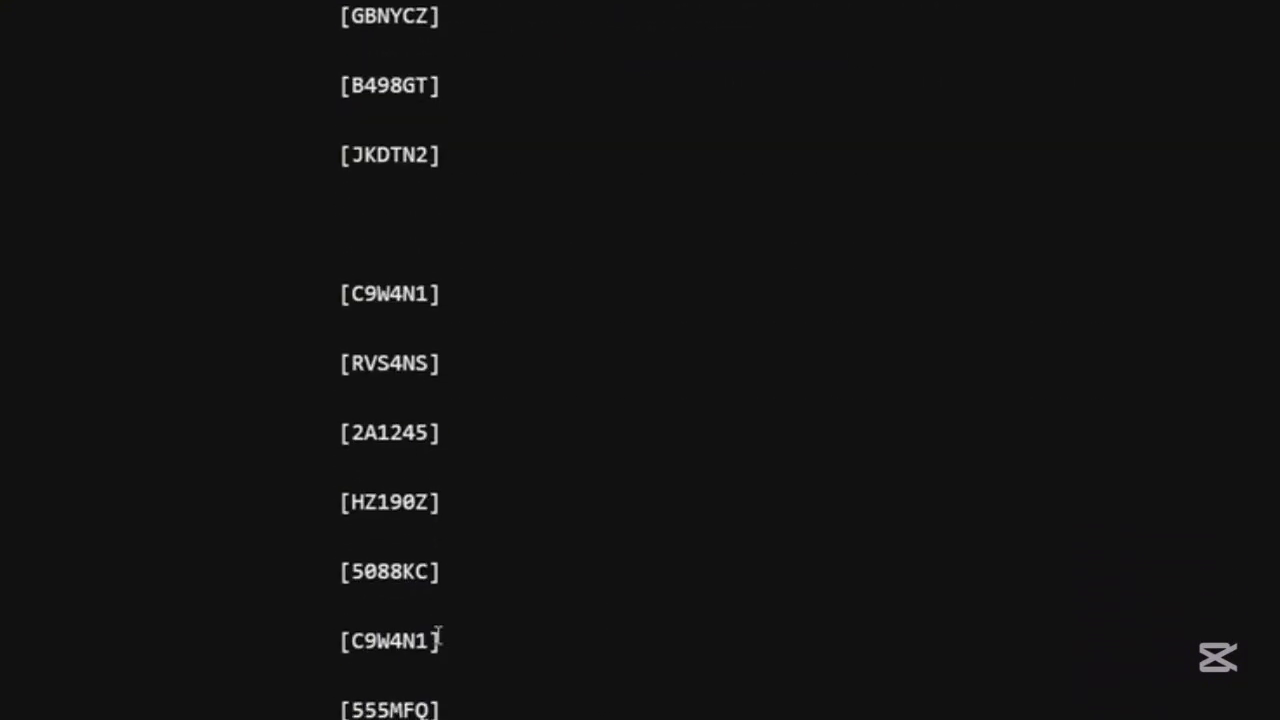
{"action": "scroll", "coordinate": [438, 637], "scroll_direction": "down", "scroll_amount": 3}
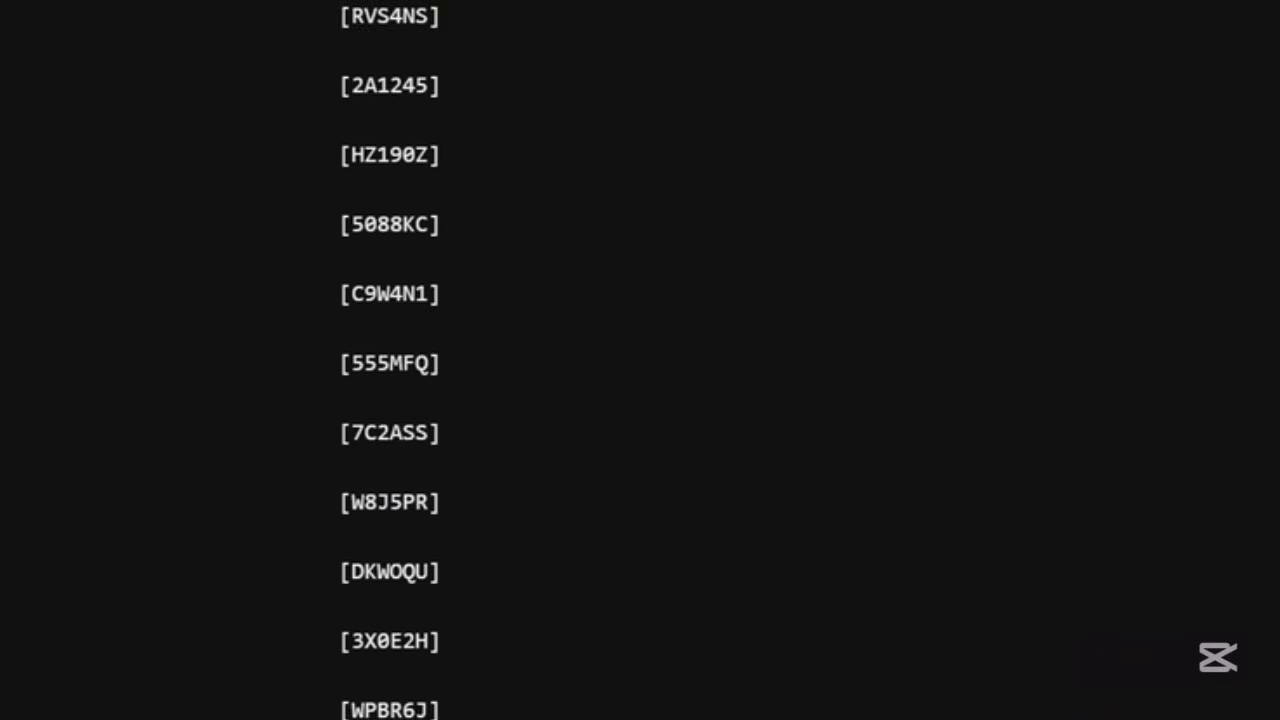
{"action": "scroll", "coordinate": [309, 429], "scroll_direction": "up", "scroll_amount": 7}
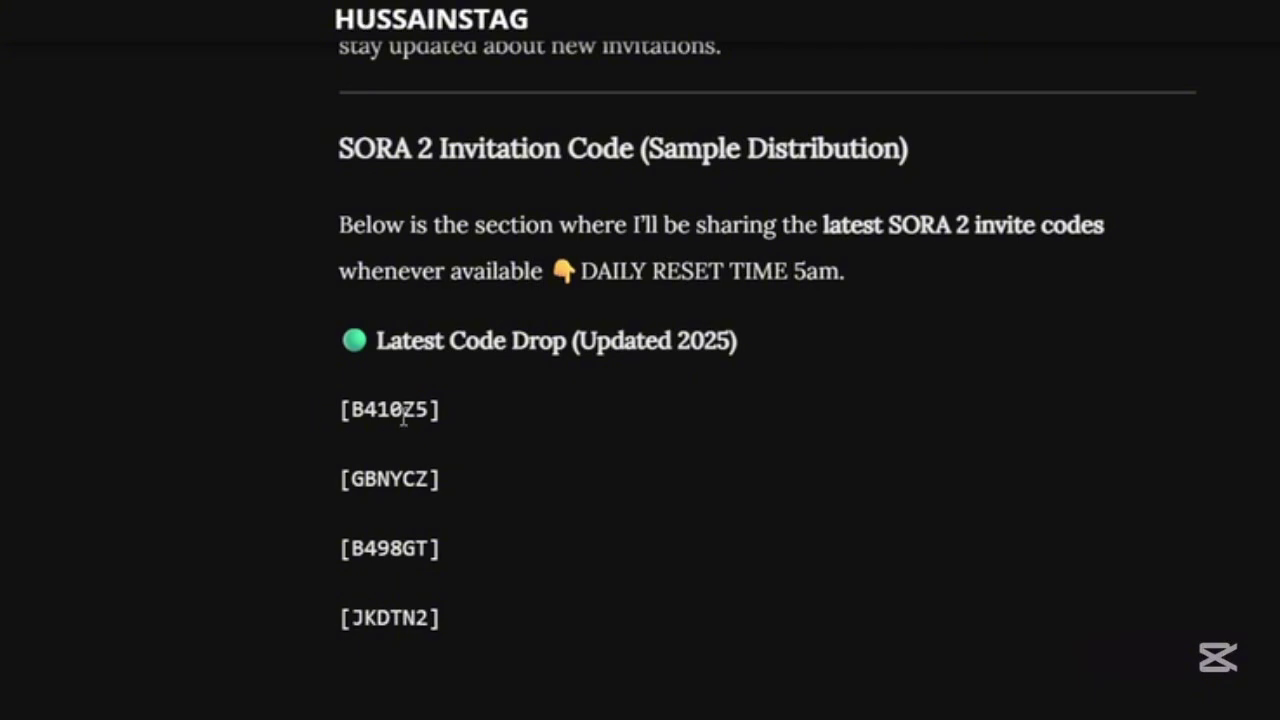
Copy the blog's first invite code and redeem it in Sora's invite code dialog with Join New Sora.
{"action": "left_click_drag", "start_coordinate": [430, 410], "coordinate": [350, 408]}
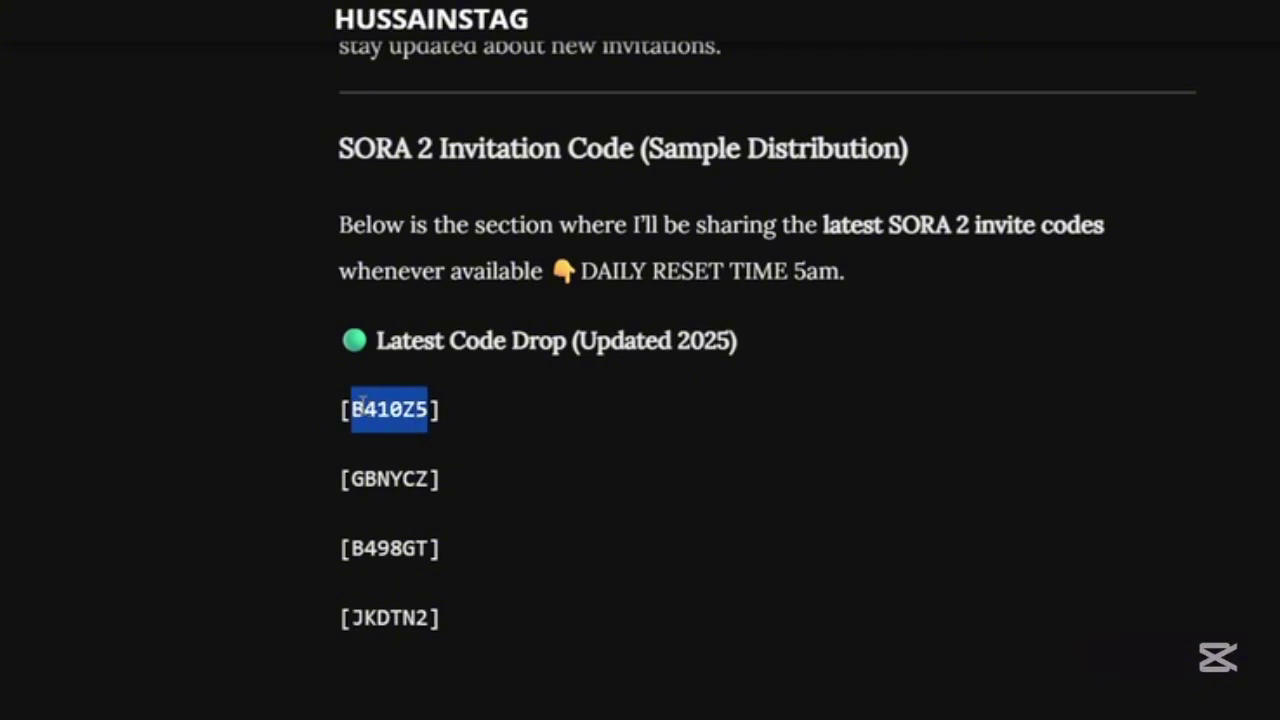
{"action": "right_click", "coordinate": [370, 413]}
{"action": "left_click", "coordinate": [400, 440]}
{"action": "left_click", "coordinate": [113, 6]}
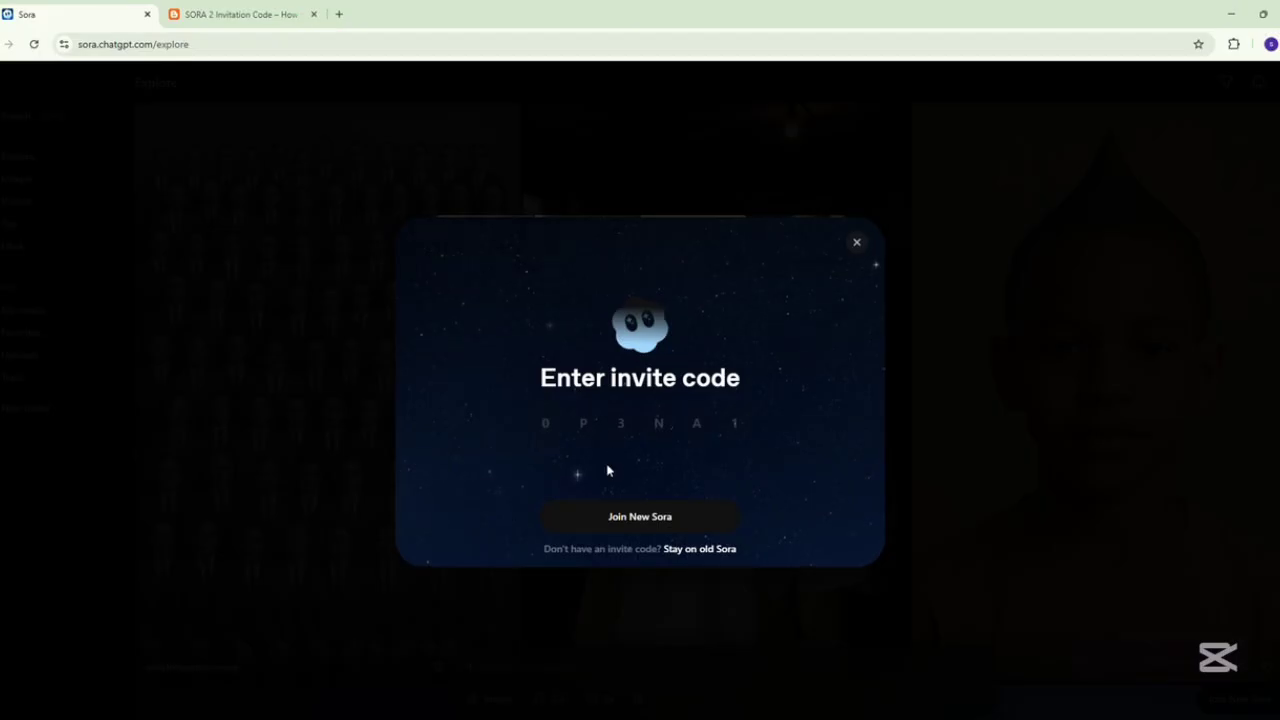
{"action": "right_click", "coordinate": [552, 424]}
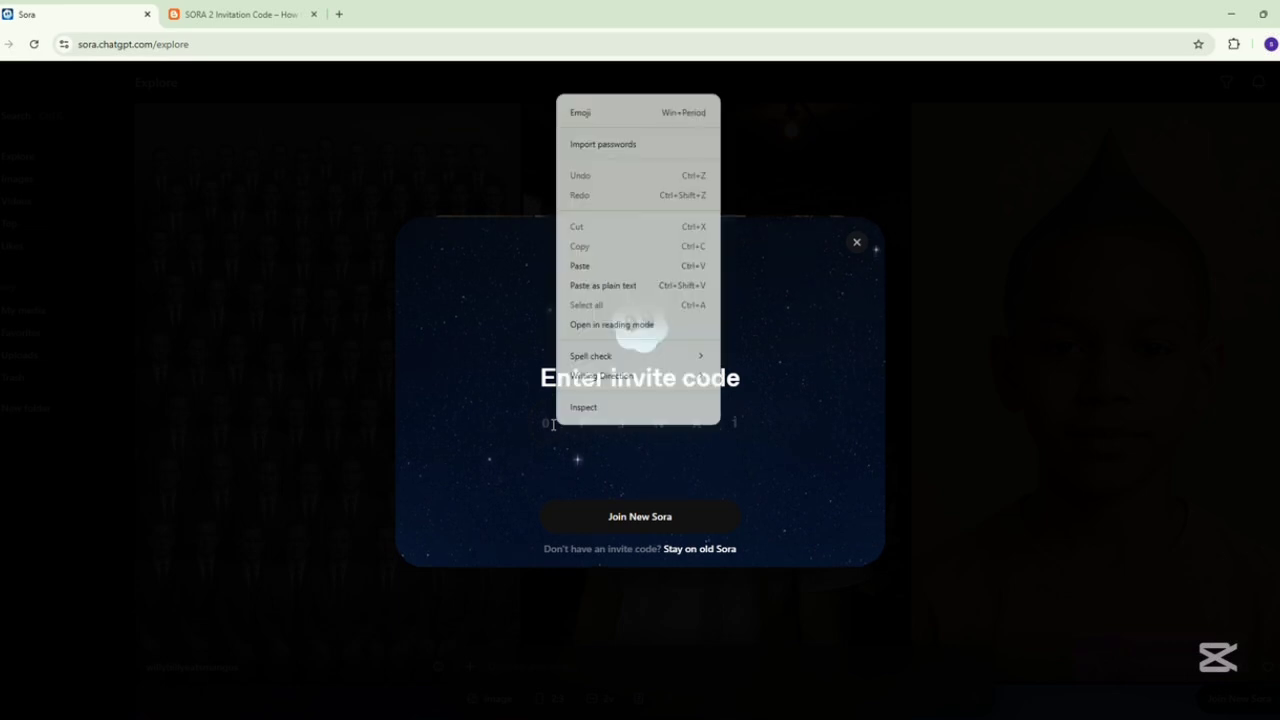
{"action": "left_click", "coordinate": [581, 263]}
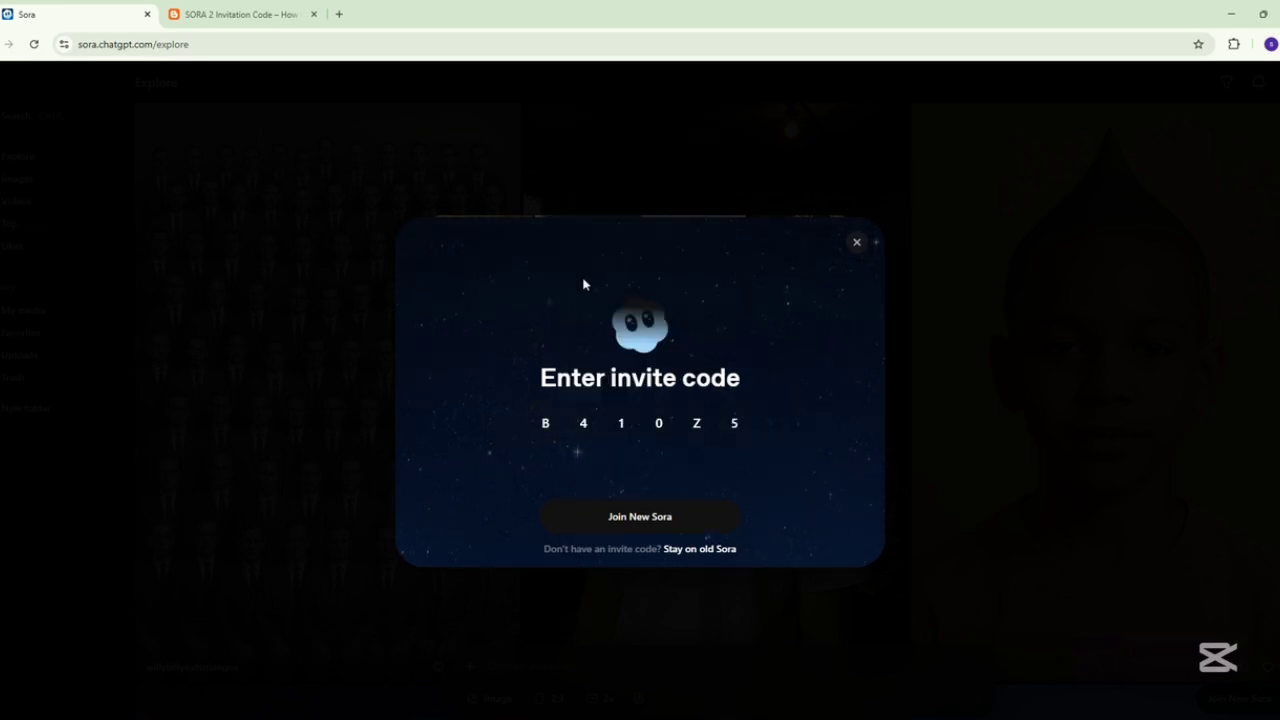
{"action": "left_click", "coordinate": [626, 513]}
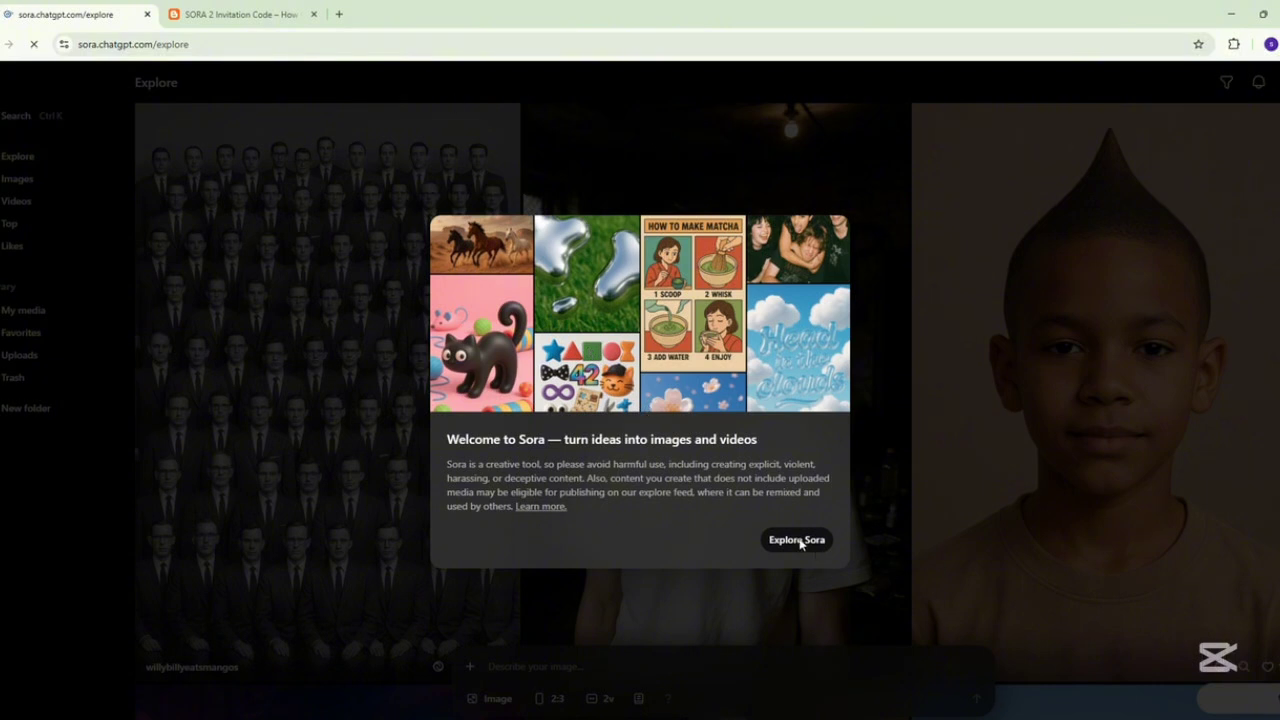
Pass Sora's welcome screens with Explore Sora and Get started, then return to the blog post.
{"action": "left_click", "coordinate": [797, 540]}
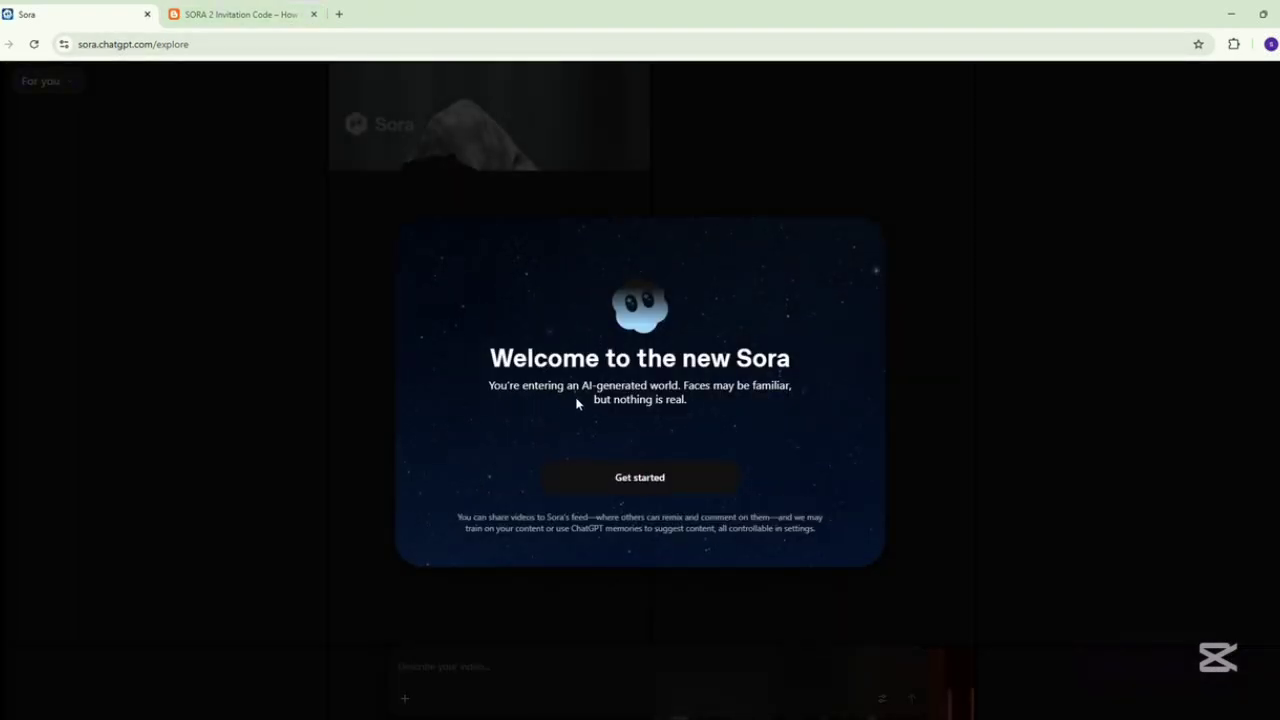
{"action": "left_click", "coordinate": [640, 485]}
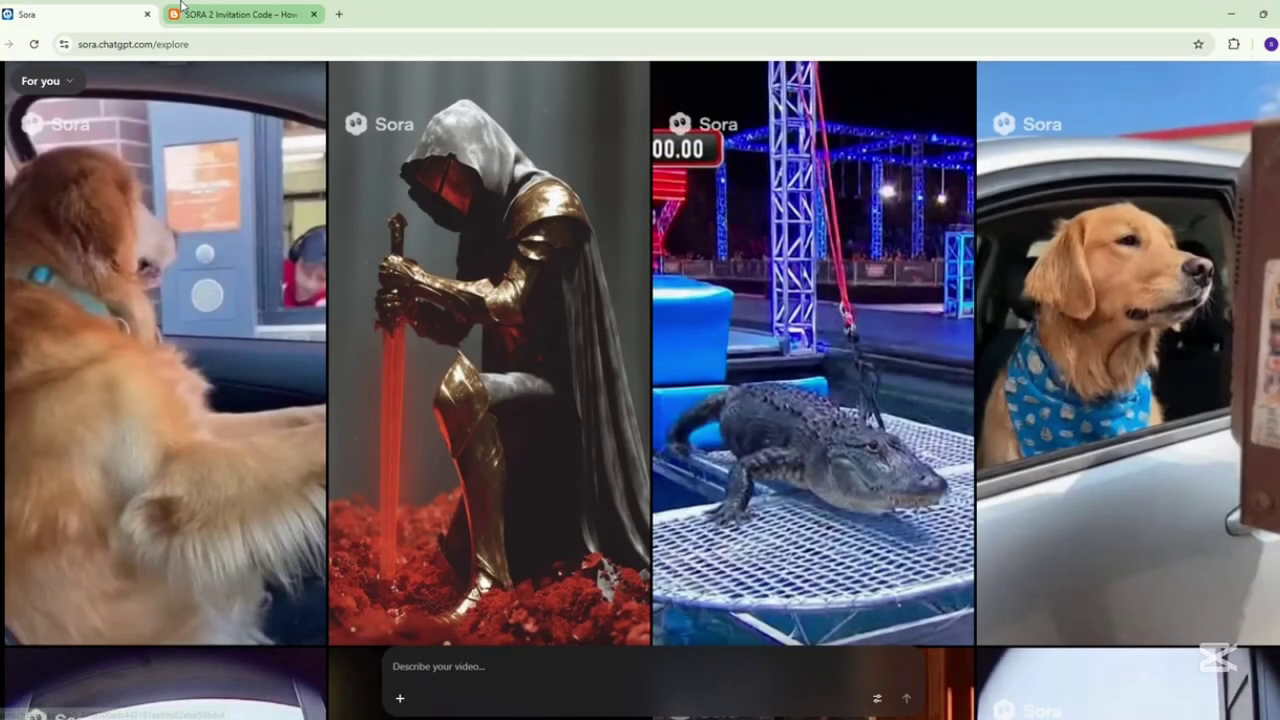
{"action": "key", "text": "ctrl+Tab"}
{"action": "scroll", "coordinate": [202, 425], "scroll_direction": "down", "scroll_amount": 5}
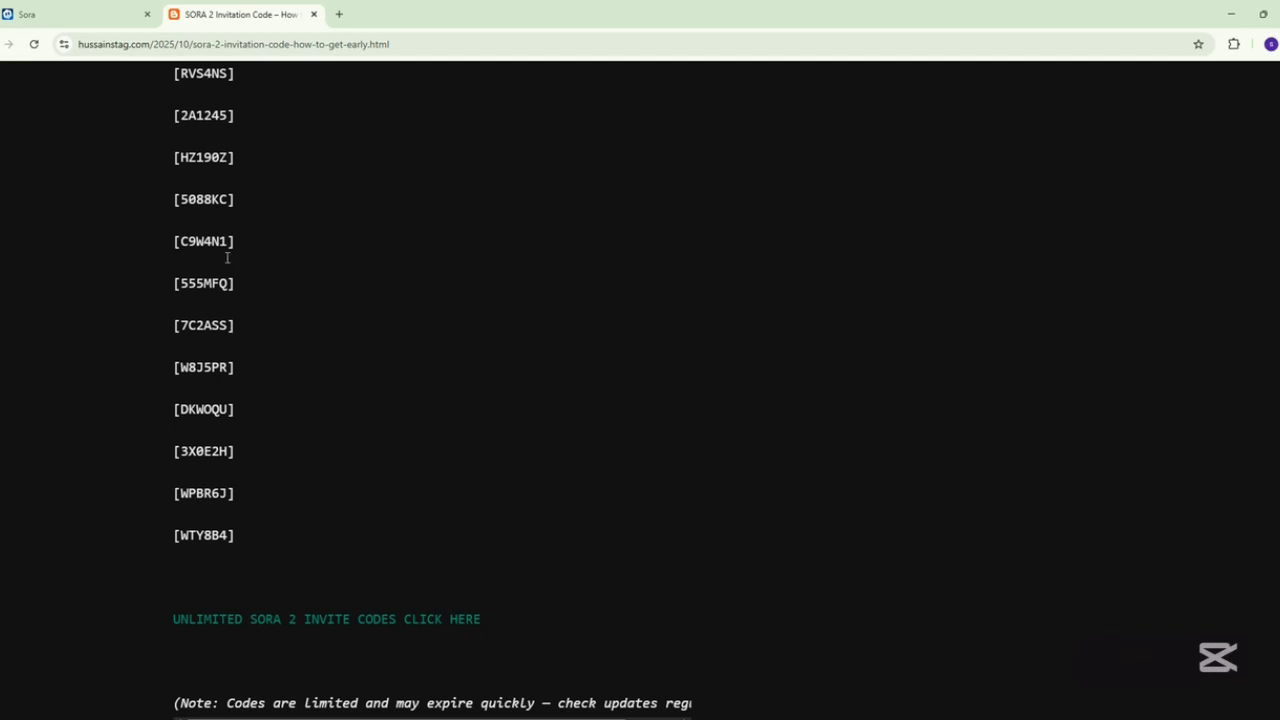
{"action": "scroll", "coordinate": [205, 268], "scroll_direction": "up", "scroll_amount": 4}
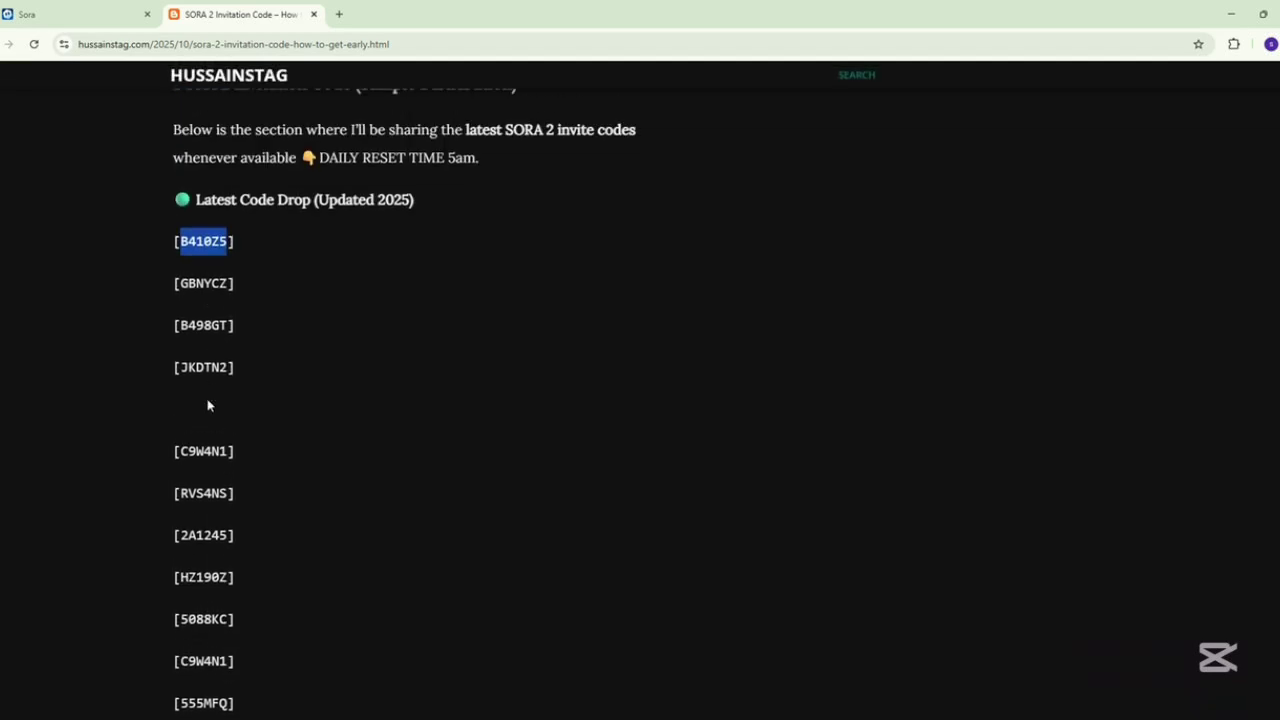
{"action": "scroll", "coordinate": [205, 420], "scroll_direction": "down", "scroll_amount": 3}
{"action": "scroll", "coordinate": [200, 462], "scroll_direction": "down", "scroll_amount": 4}
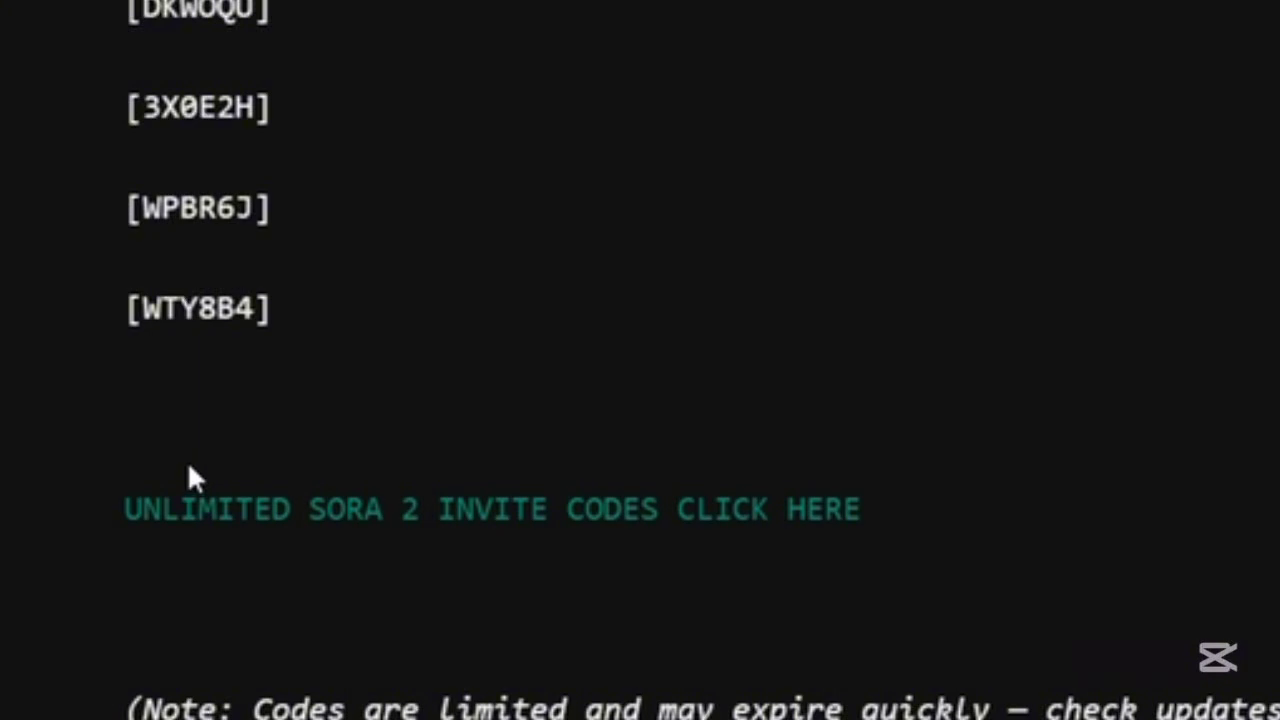
{"action": "scroll", "coordinate": [187, 460], "scroll_direction": "down", "scroll_amount": 2}
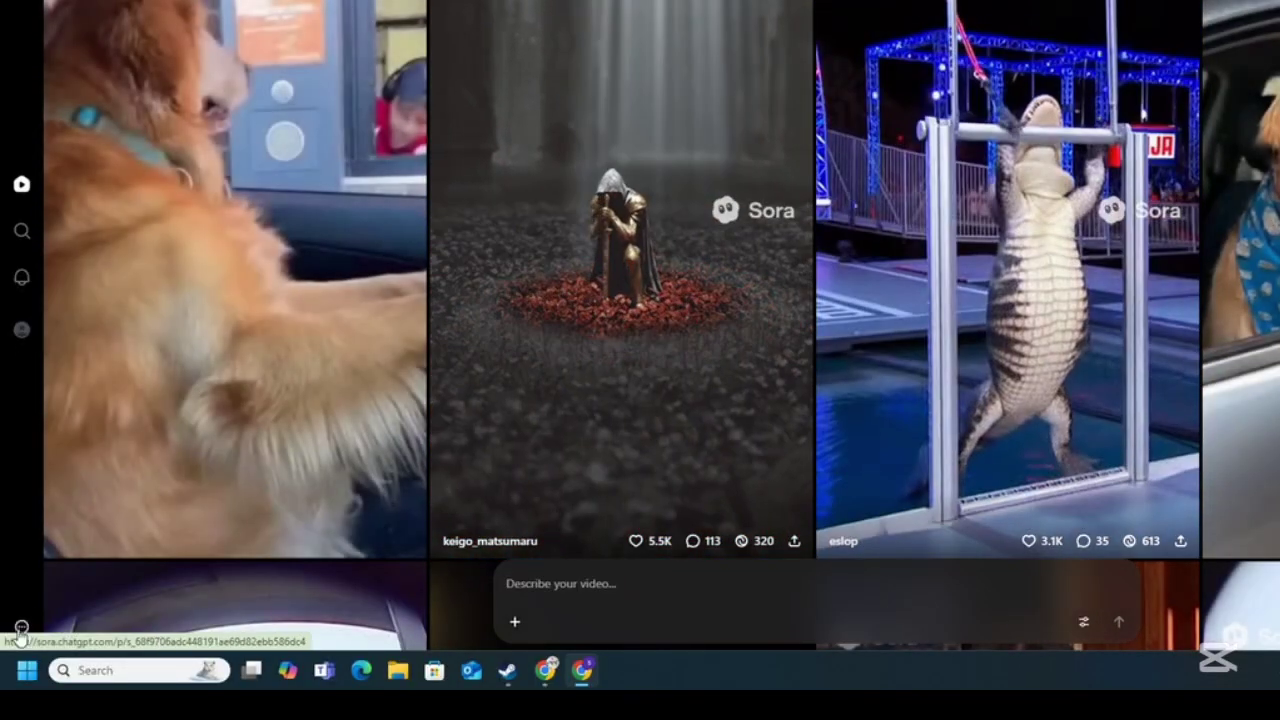
Check Sora's Invite friends option, see 0 invites remaining, and cancel the notice.
{"action": "left_click", "coordinate": [23, 626]}
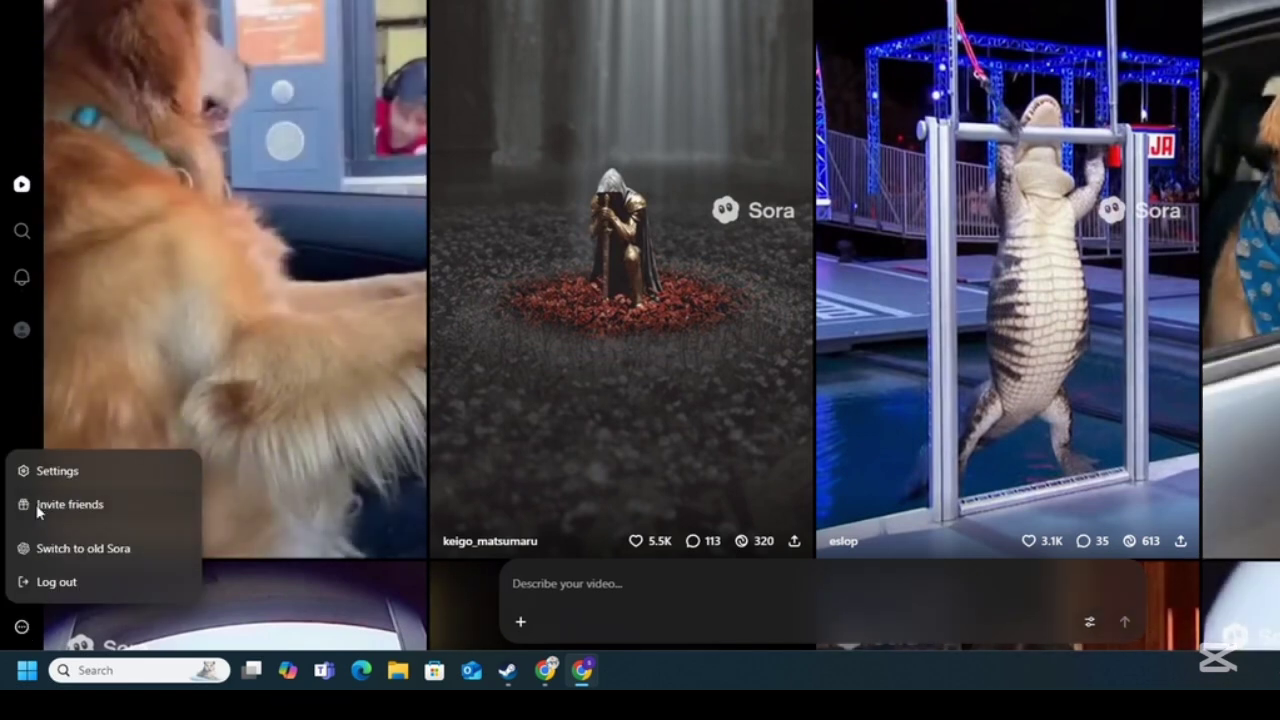
{"action": "left_click", "coordinate": [37, 506]}
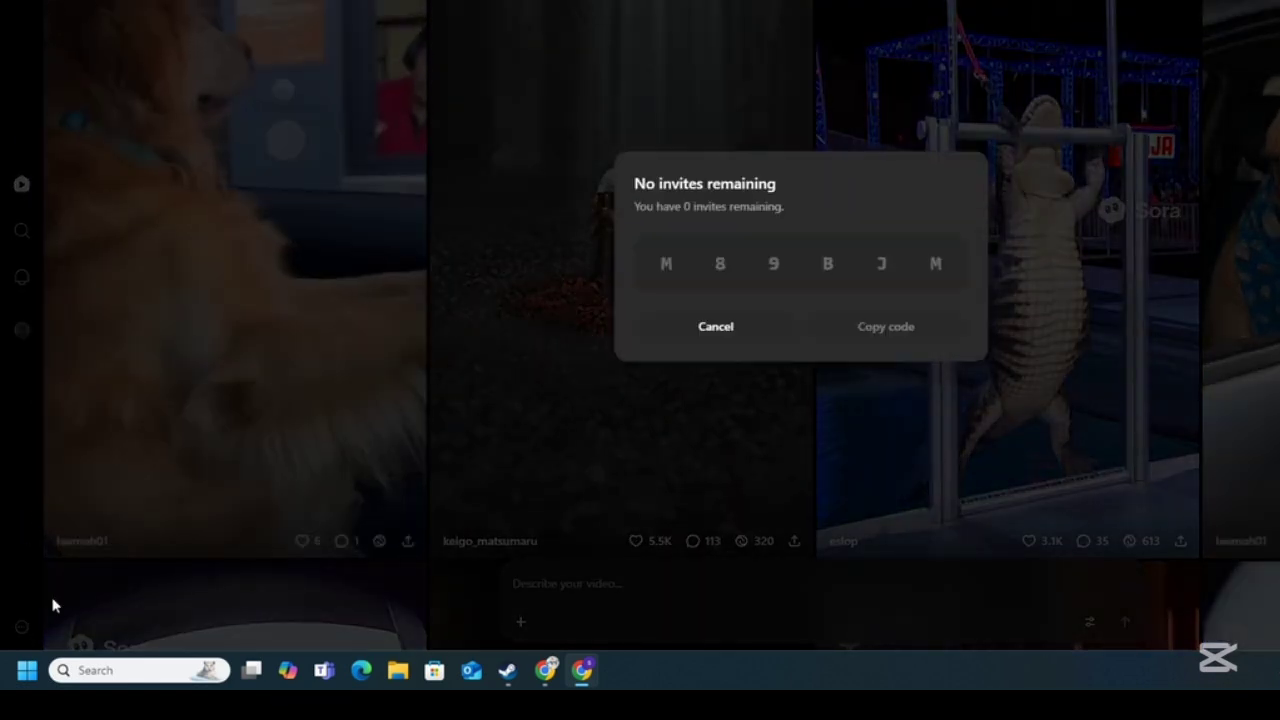
{"action": "left_click", "coordinate": [716, 327]}
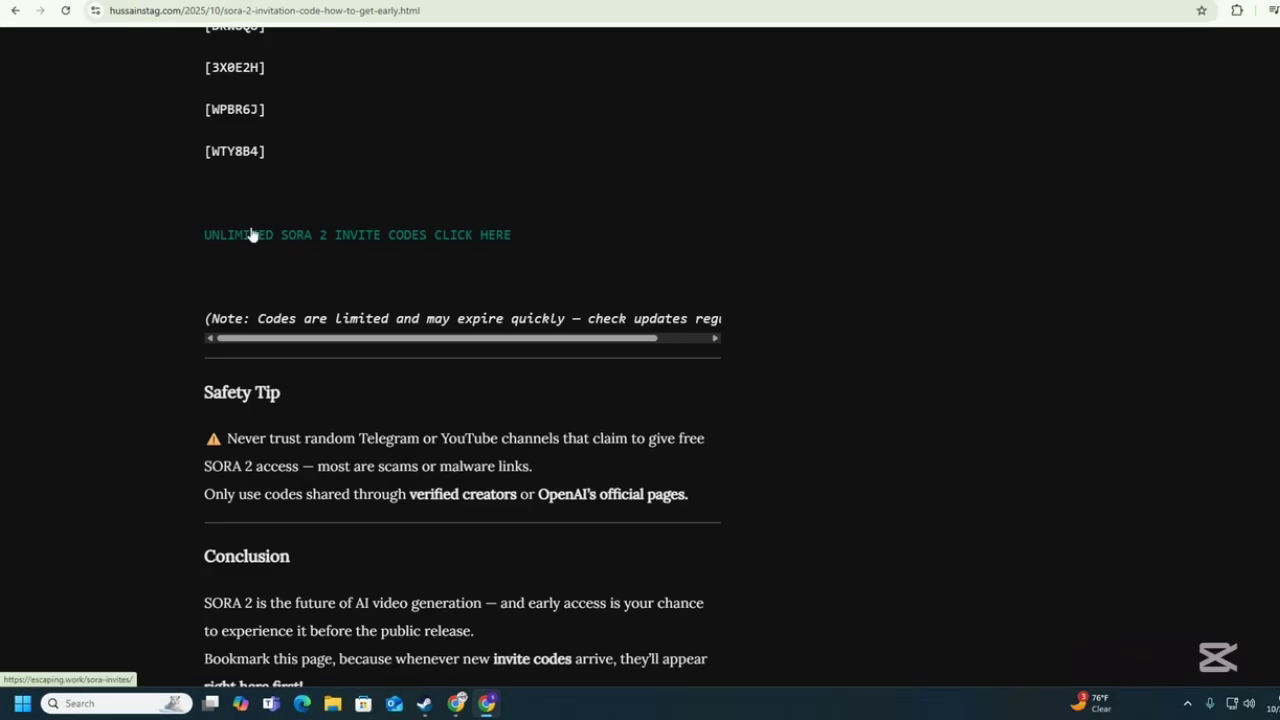
Open the unlimited Sora 2 invite codes chat, request a code, and send back the promise sentence.
{"action": "left_click", "coordinate": [252, 237]}
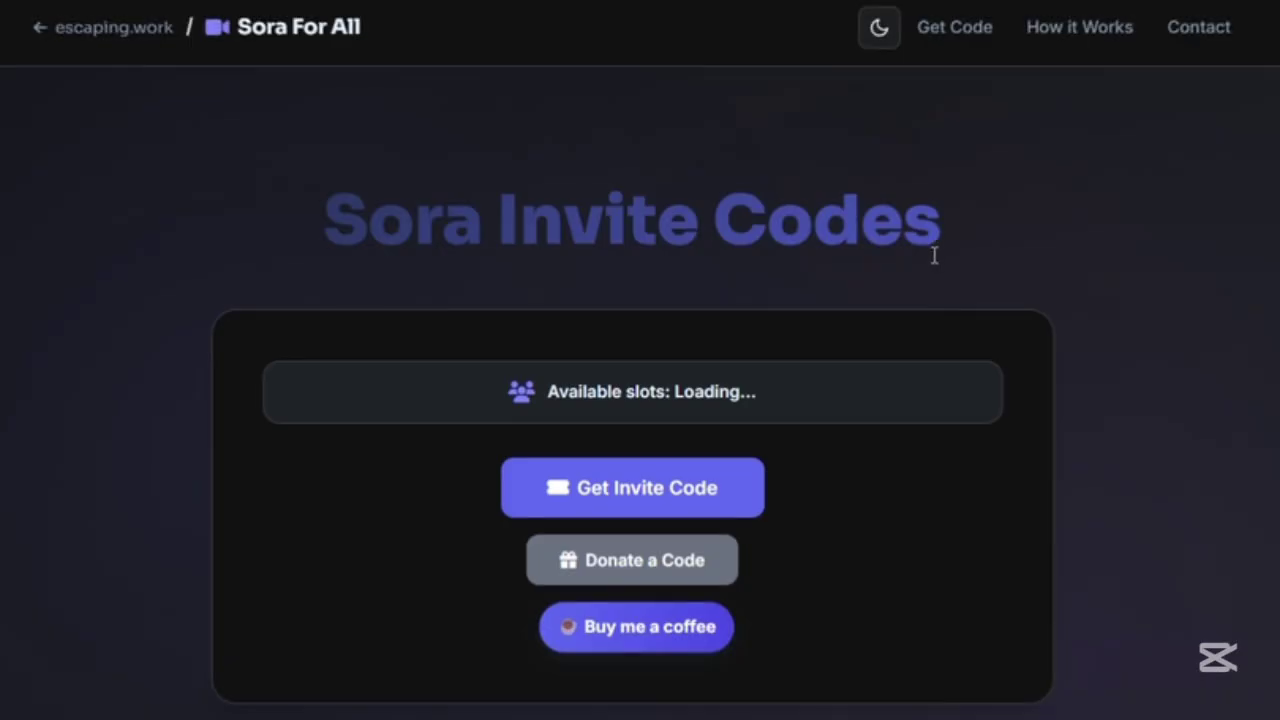
{"action": "left_click", "coordinate": [628, 492]}
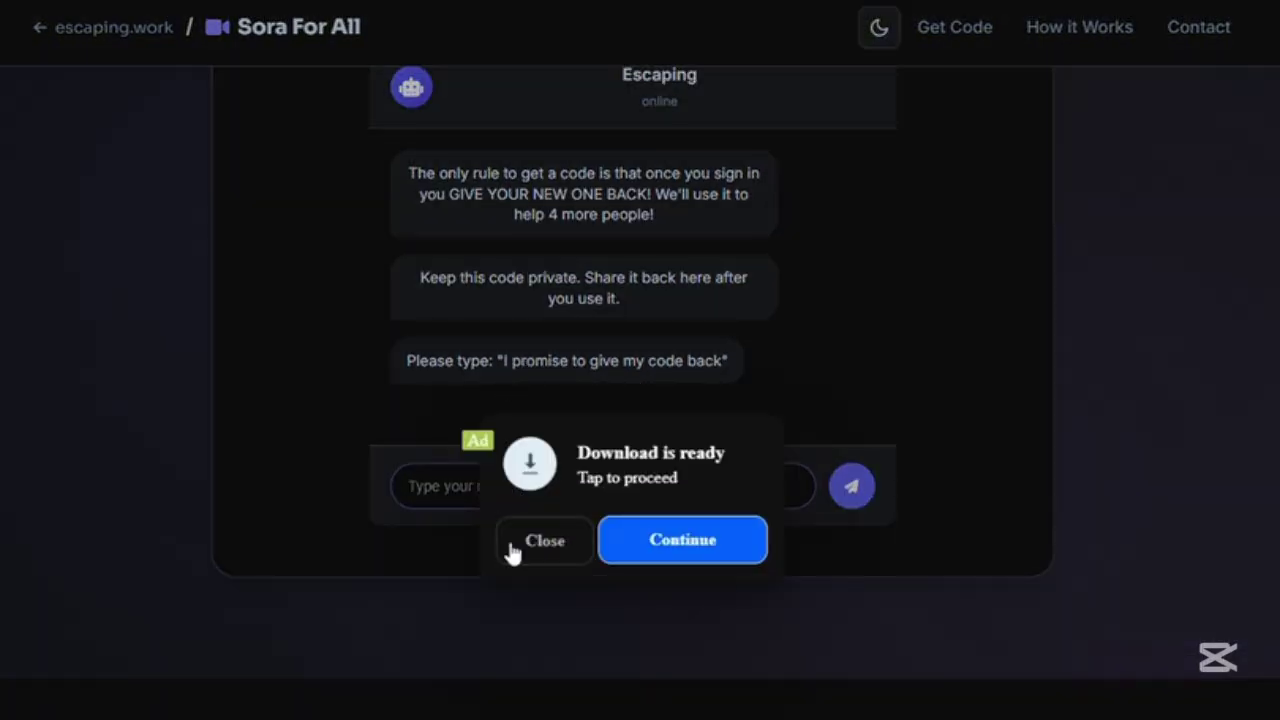
{"action": "left_click", "coordinate": [543, 541]}
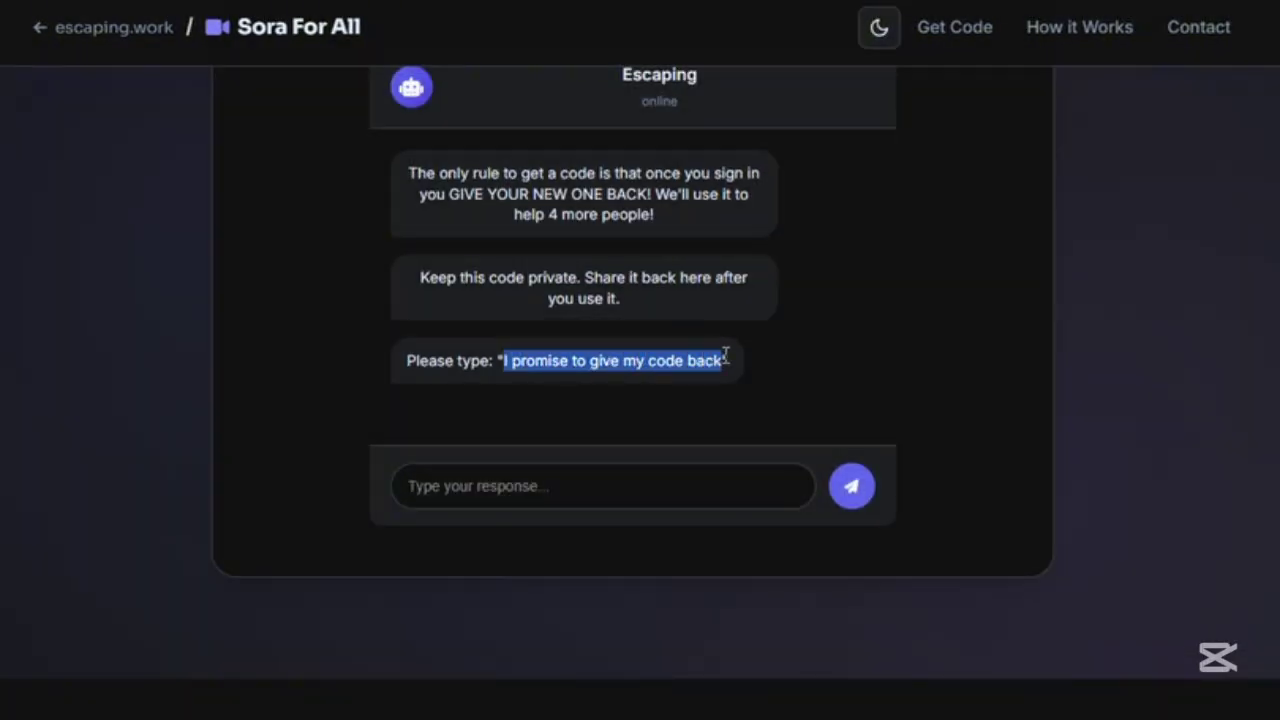
{"action": "right_click", "coordinate": [697, 366]}
{"action": "left_click", "coordinate": [728, 390]}
{"action": "right_click", "coordinate": [696, 467]}
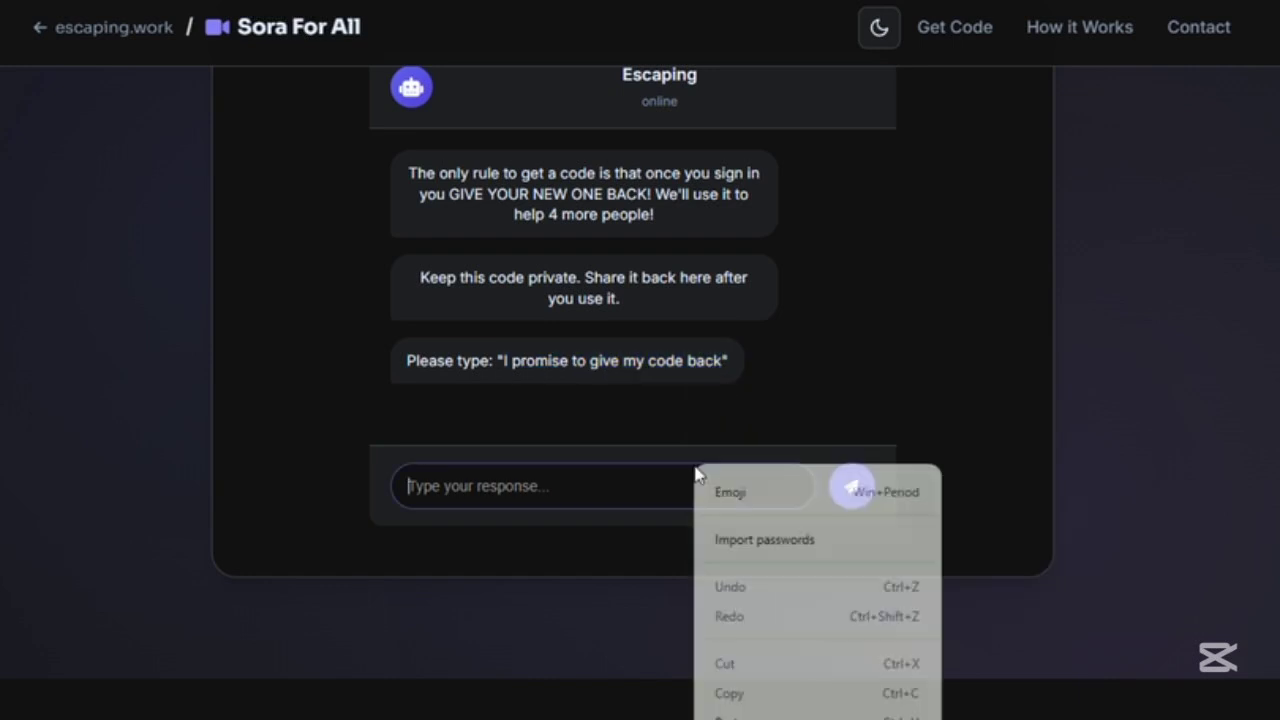
{"action": "left_click", "coordinate": [725, 712]}
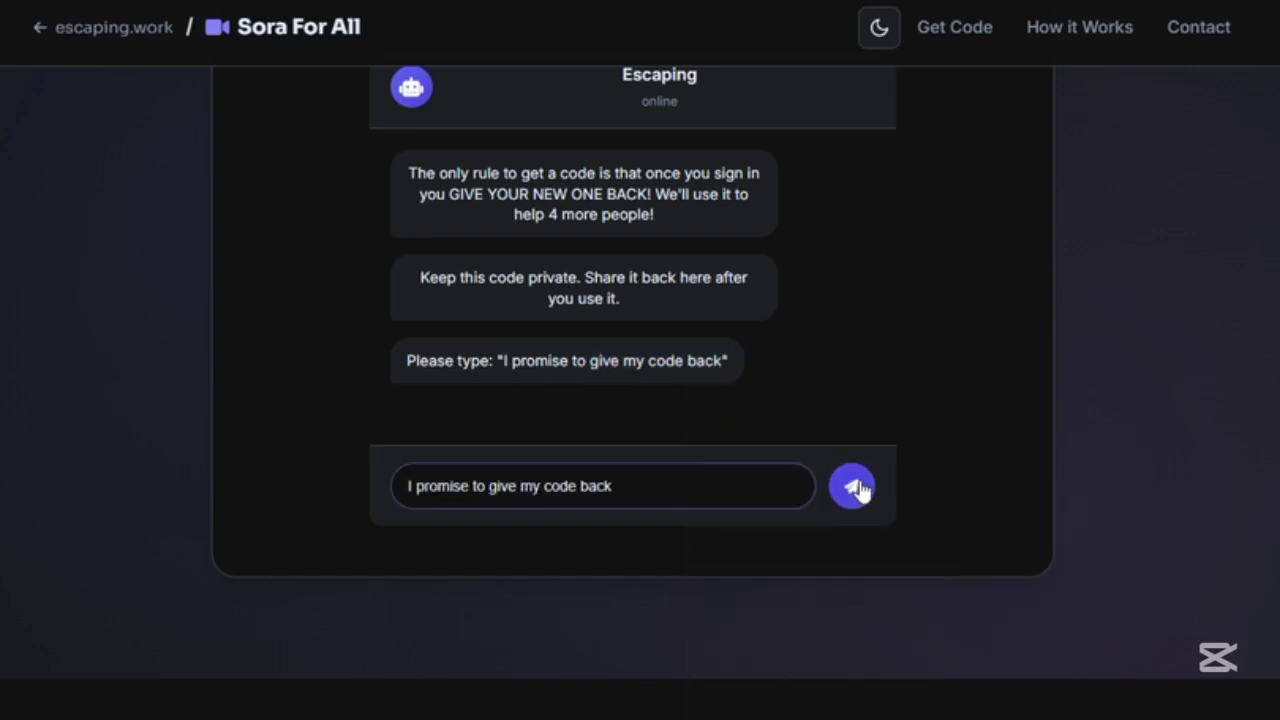
{"action": "left_click", "coordinate": [852, 487]}
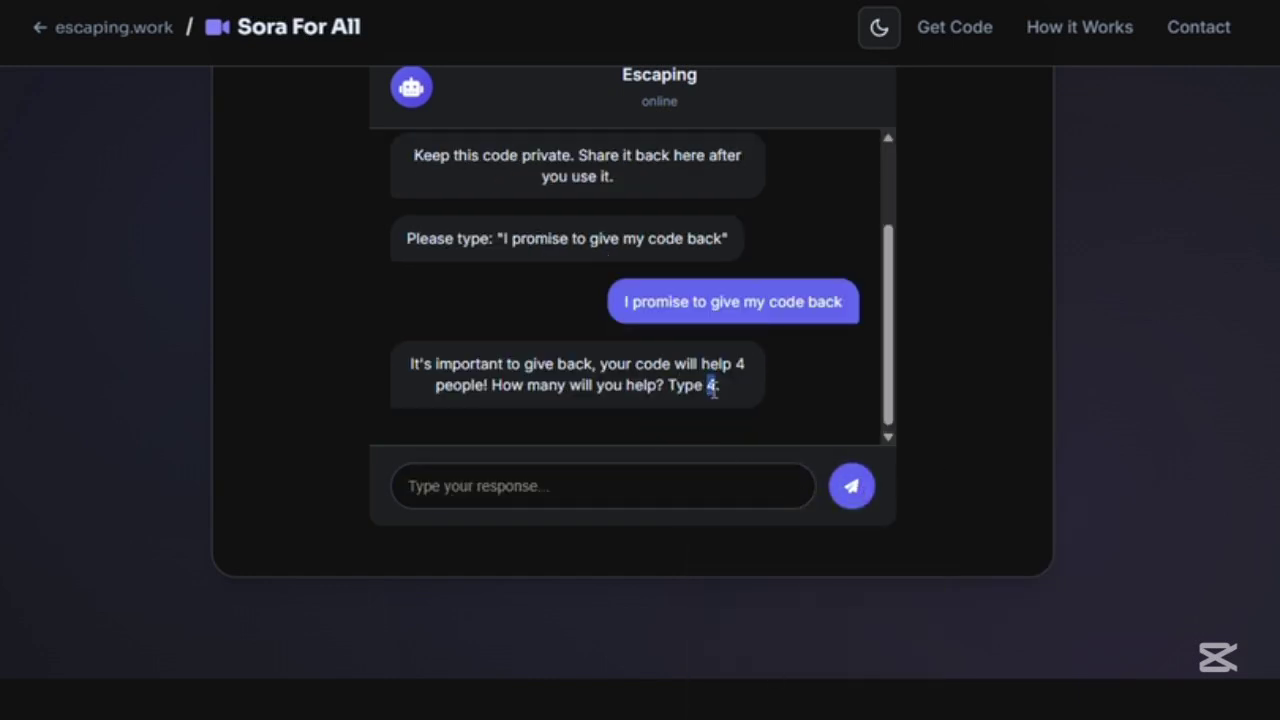
Answer the chatbot by sending 4, then the pledge 'I will repay with a code'.
{"action": "right_click", "coordinate": [713, 390]}
{"action": "left_click", "coordinate": [715, 410]}
{"action": "right_click", "coordinate": [689, 489]}
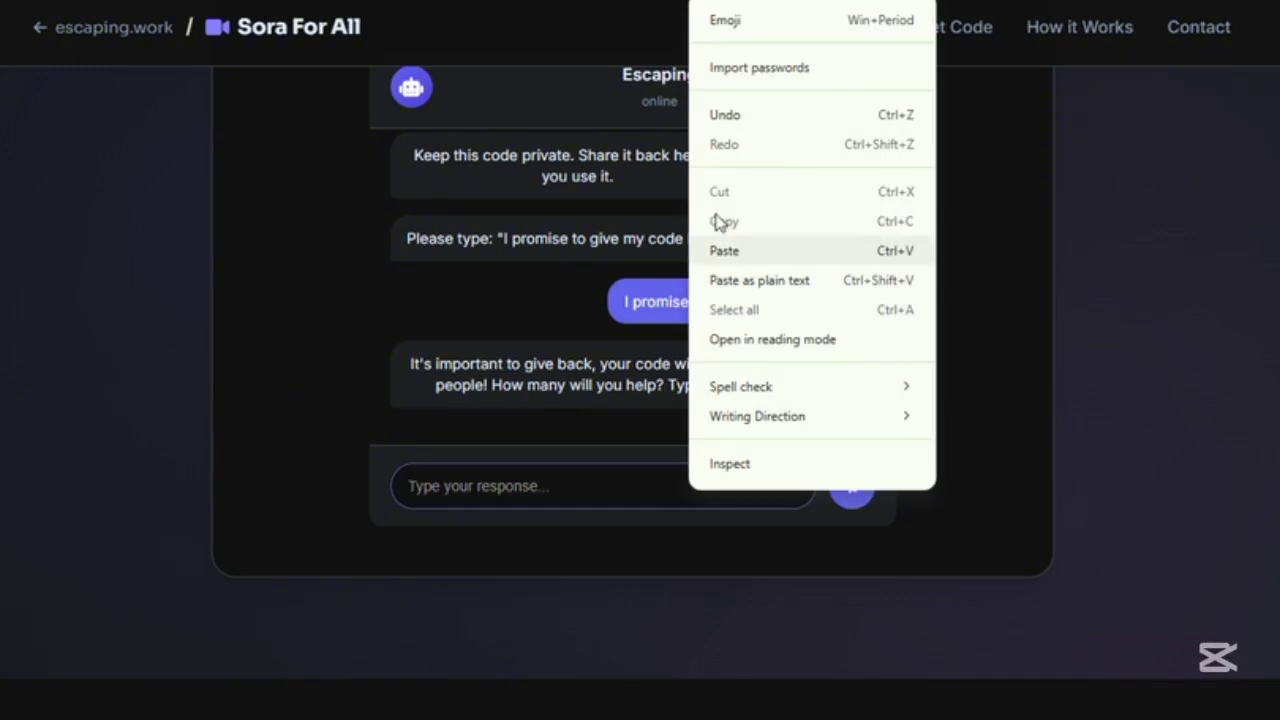
{"action": "left_click", "coordinate": [722, 252]}
{"action": "left_click", "coordinate": [845, 490]}
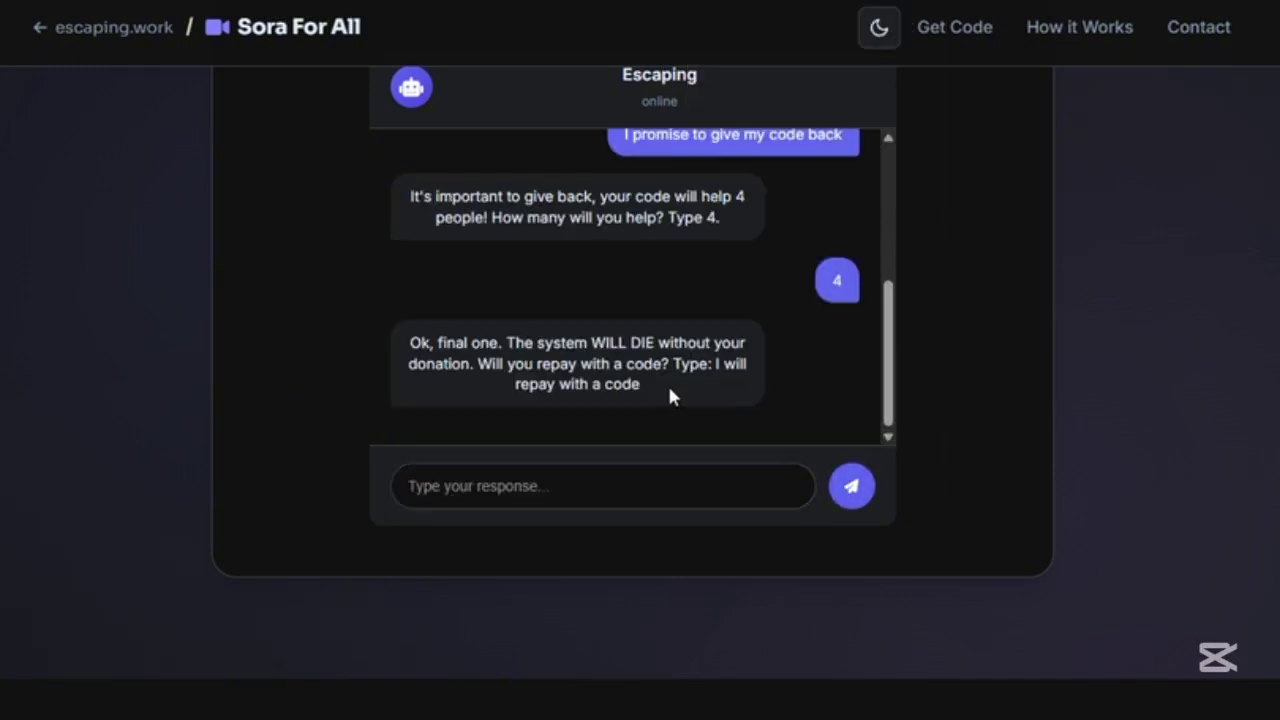
{"action": "right_click", "coordinate": [735, 358]}
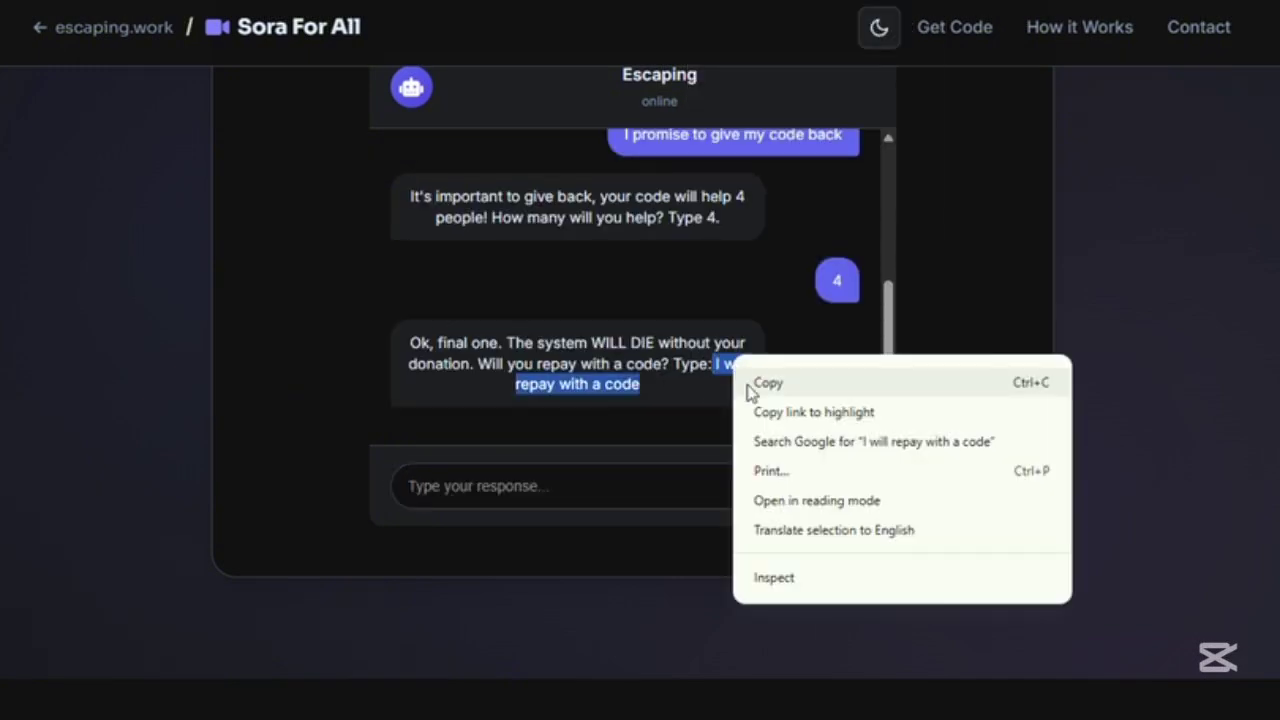
{"action": "left_click", "coordinate": [749, 383]}
{"action": "right_click", "coordinate": [700, 475]}
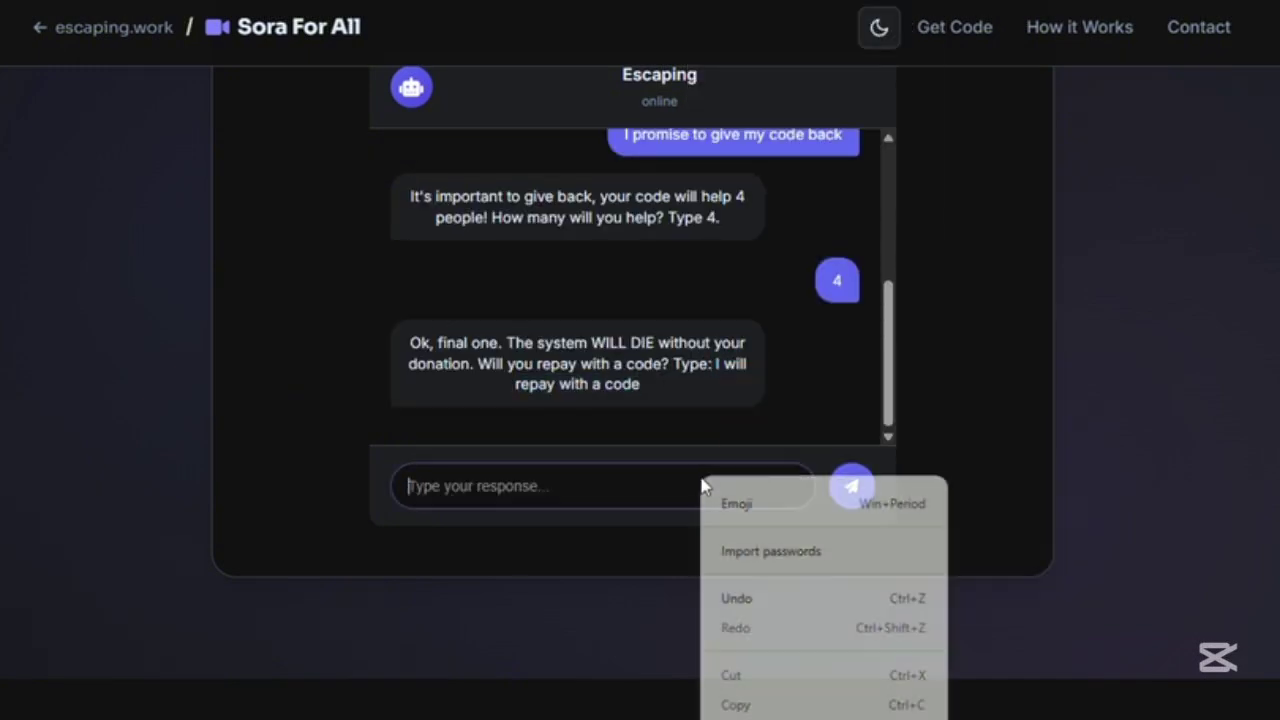
{"action": "left_click", "coordinate": [760, 719]}
{"action": "left_click", "coordinate": [838, 491]}
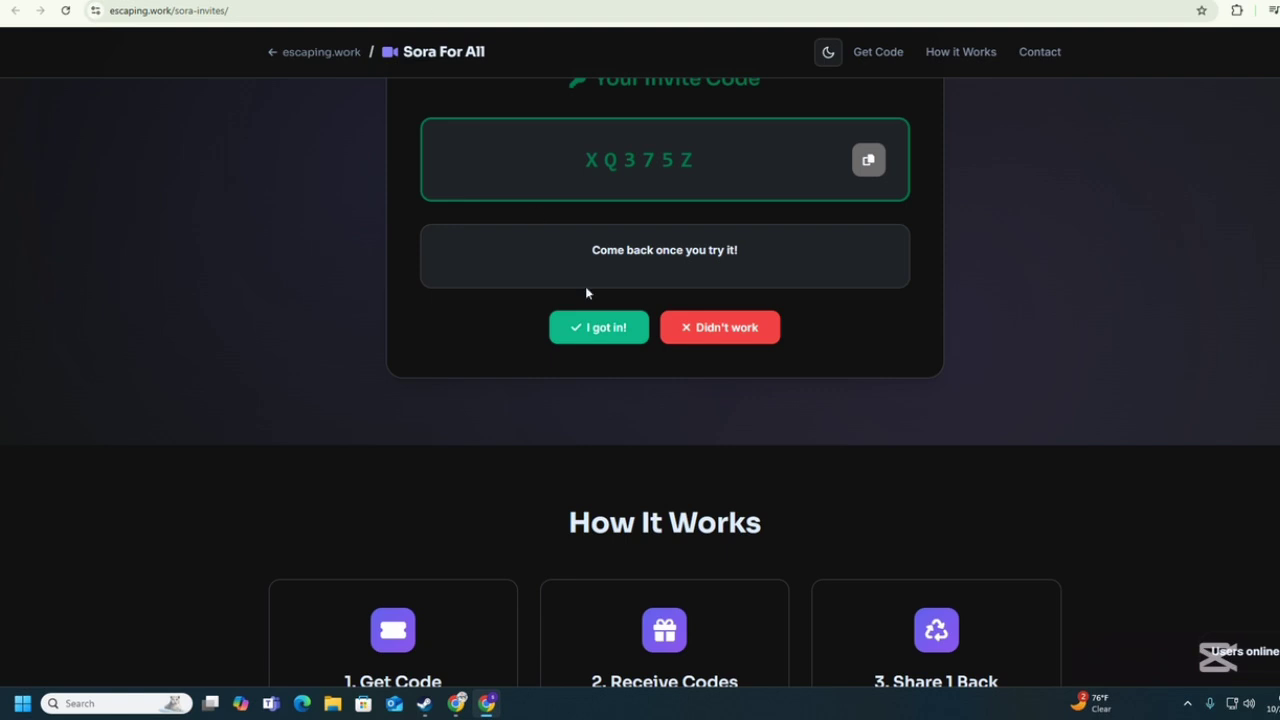
Report two codes as not working, dismiss the ad, reload, and request a new invite code.
{"action": "left_click", "coordinate": [731, 331]}
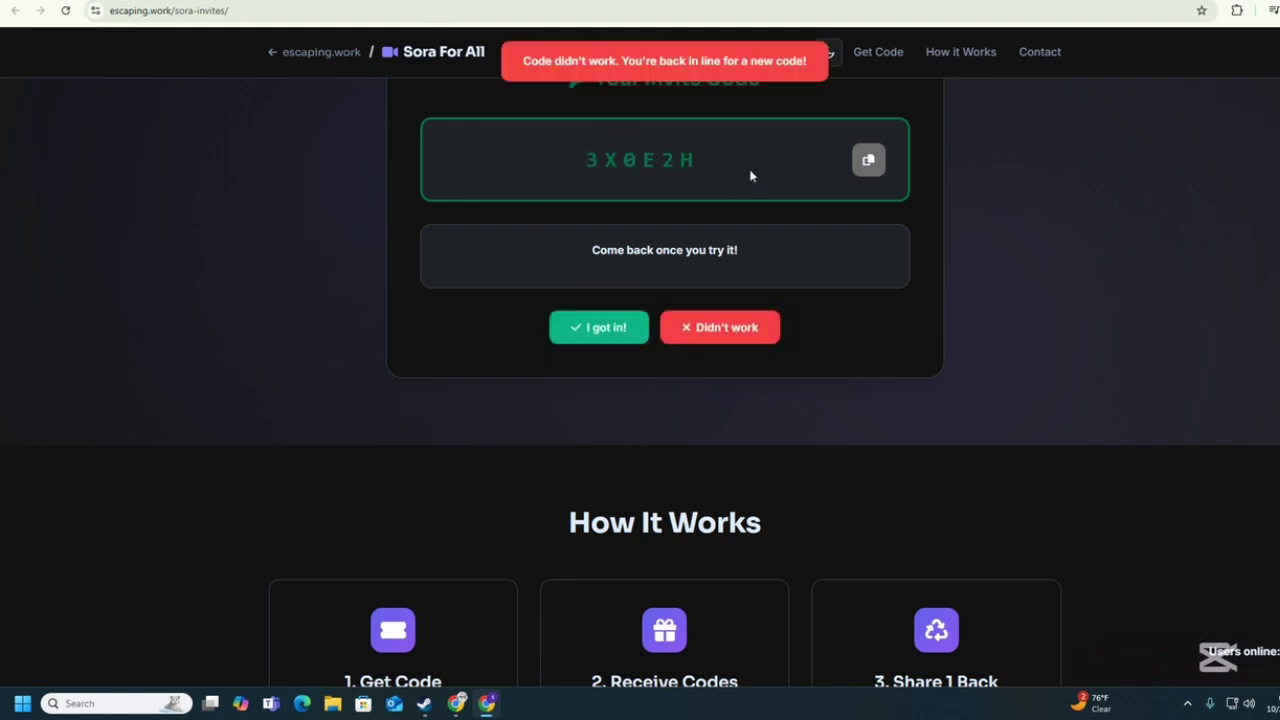
{"action": "left_click", "coordinate": [722, 333]}
{"action": "left_click", "coordinate": [618, 395]}
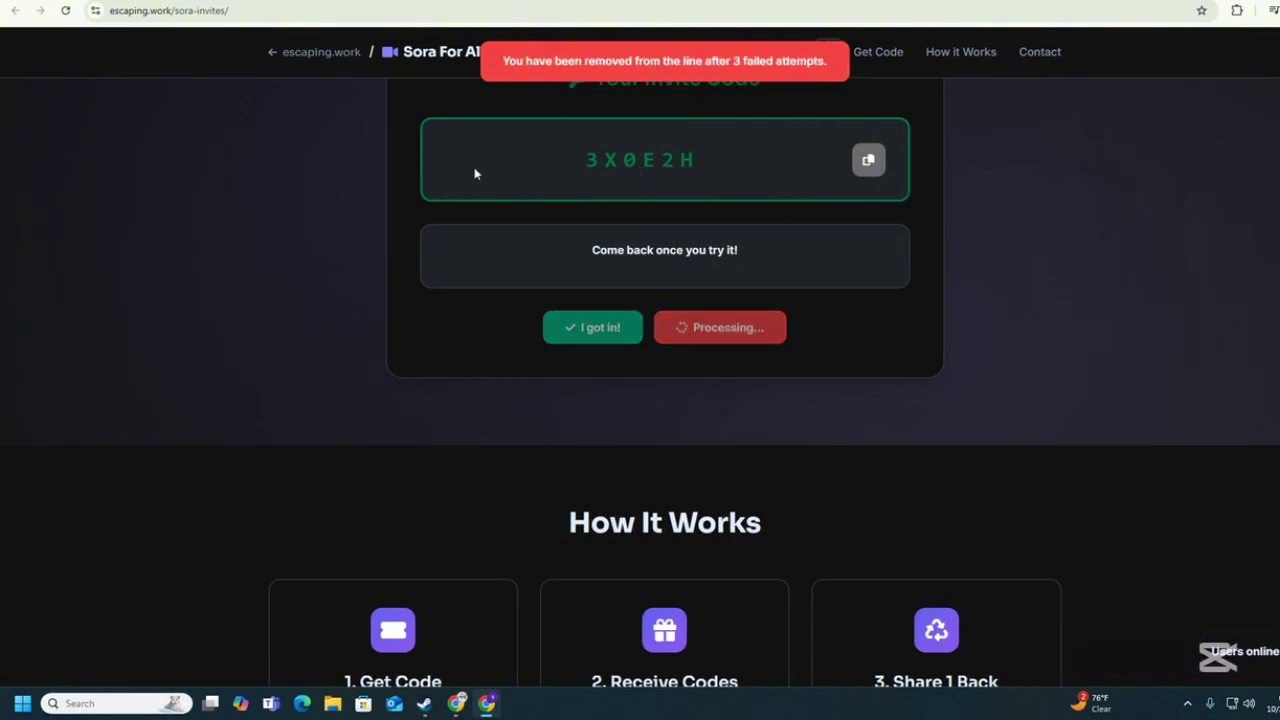
{"action": "left_click", "coordinate": [66, 11]}
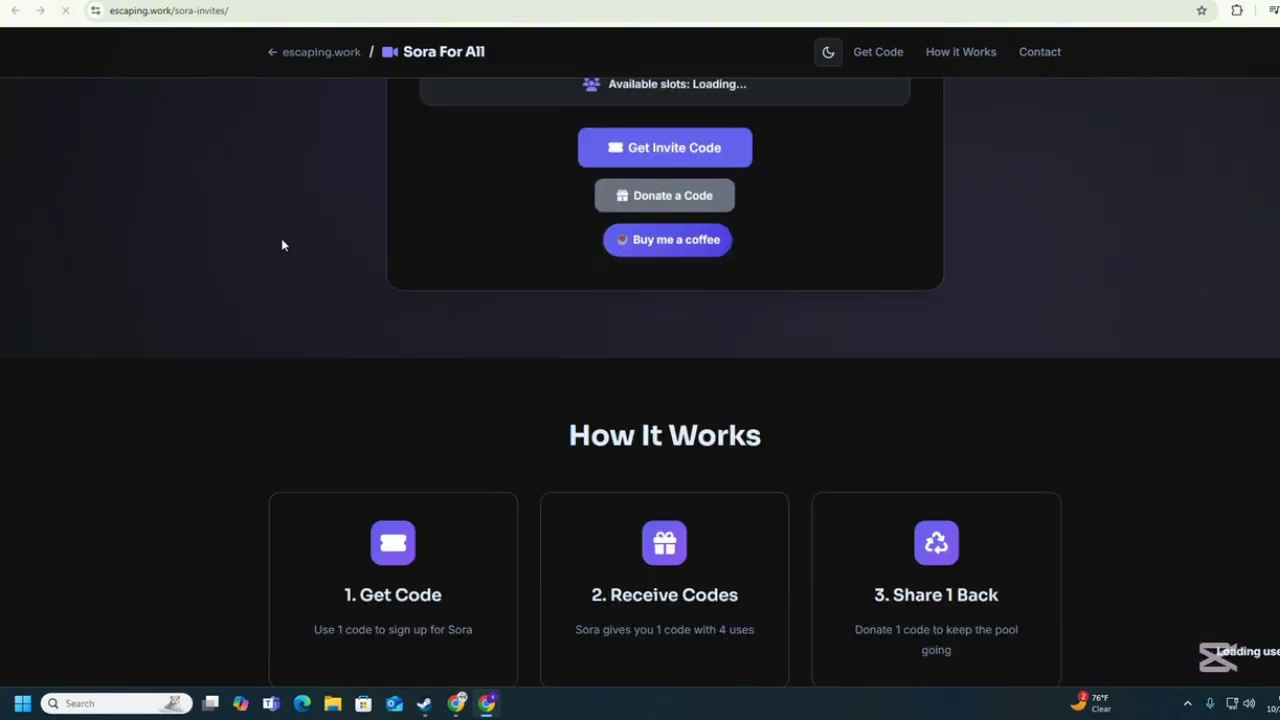
{"action": "left_click", "coordinate": [647, 160]}
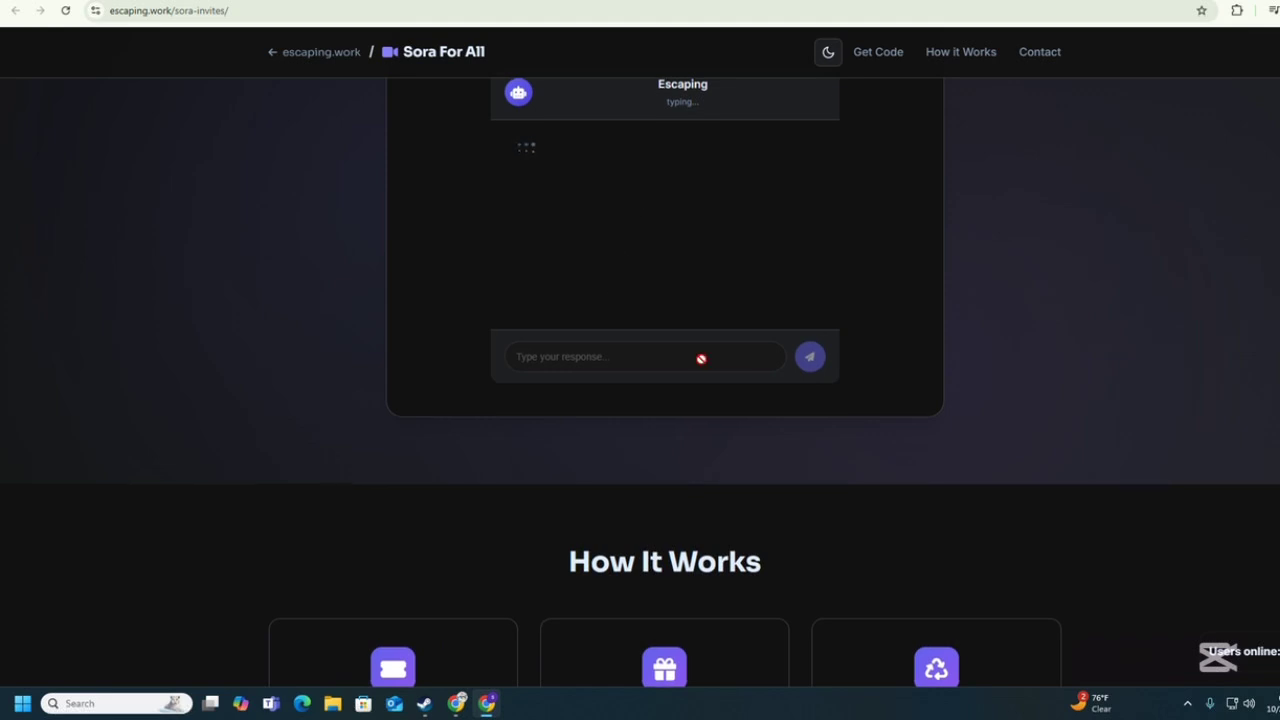
{"action": "scroll", "coordinate": [701, 359], "scroll_direction": "up", "scroll_amount": 1}
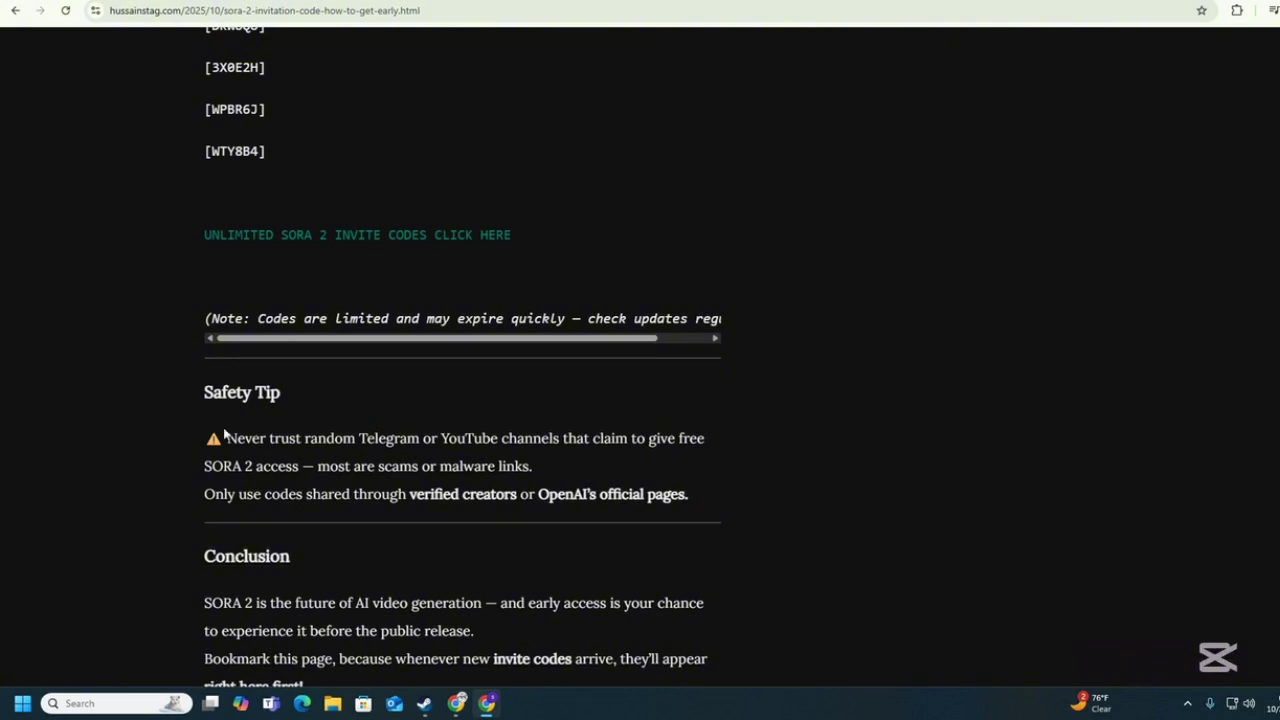
Look over the blog's Latest Code Drop list, then switch to the Sora Explore feed tab.
{"action": "scroll", "coordinate": [224, 433], "scroll_direction": "up", "scroll_amount": 6}
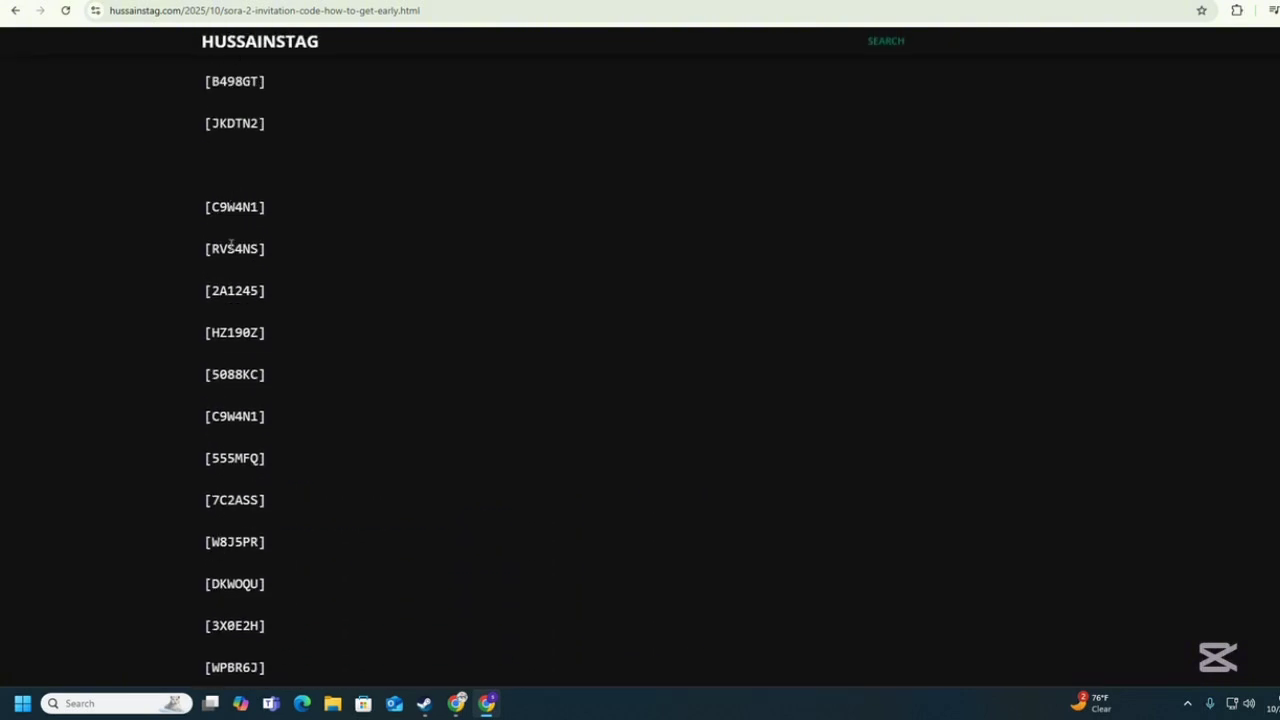
{"action": "scroll", "coordinate": [231, 244], "scroll_direction": "up", "scroll_amount": 2}
{"action": "scroll", "coordinate": [251, 374], "scroll_direction": "down", "scroll_amount": 2}
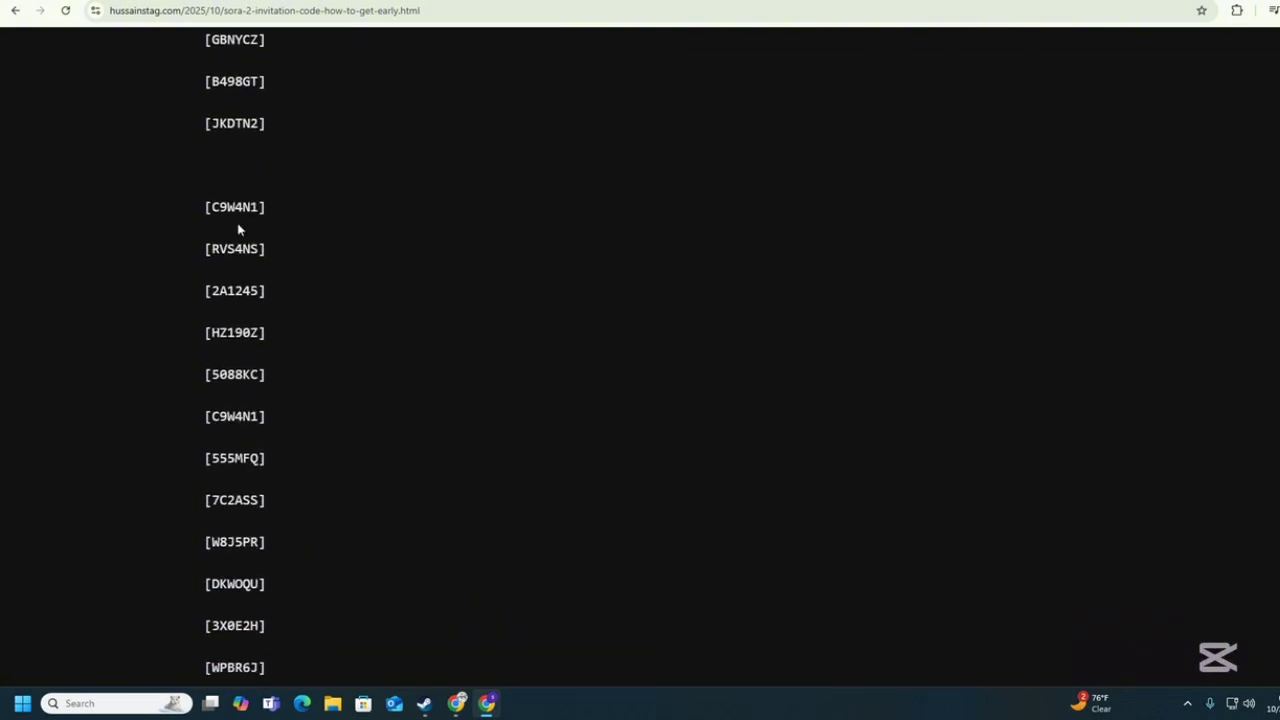
{"action": "scroll", "coordinate": [219, 380], "scroll_direction": "down", "scroll_amount": 3}
{"action": "scroll", "coordinate": [238, 312], "scroll_direction": "up", "scroll_amount": 5}
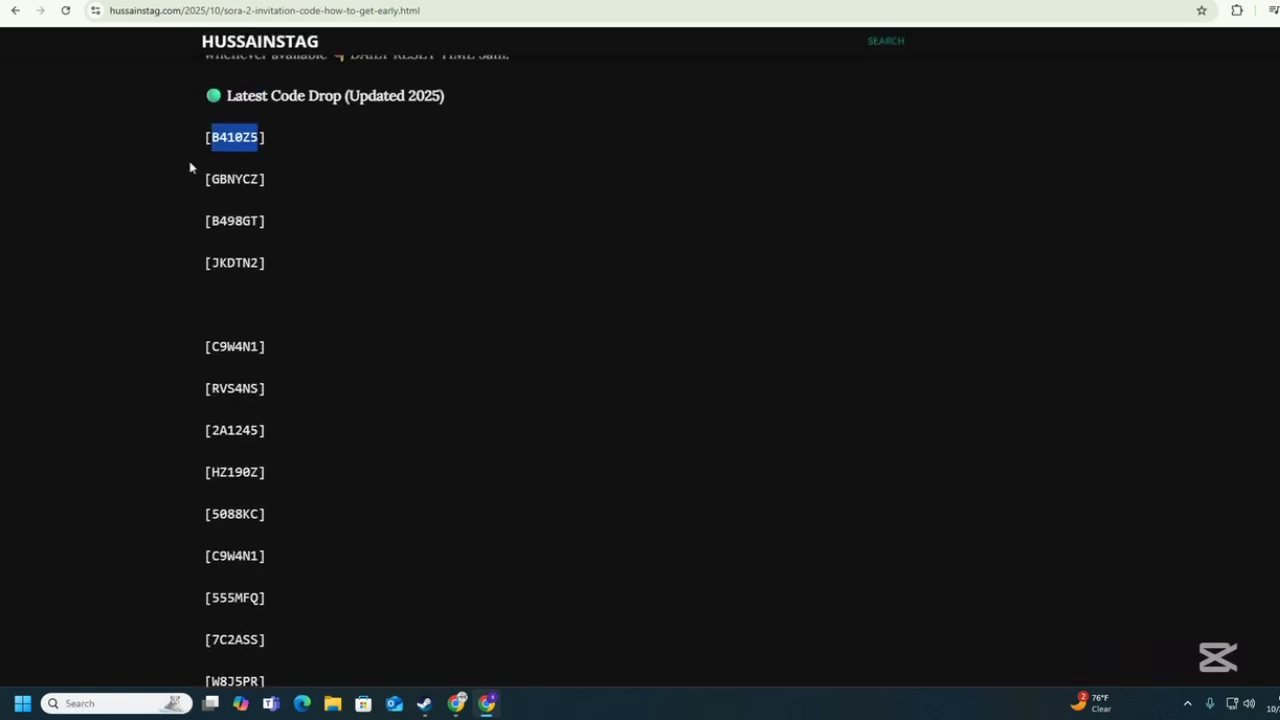
{"action": "key", "text": "ctrl+Tab"}
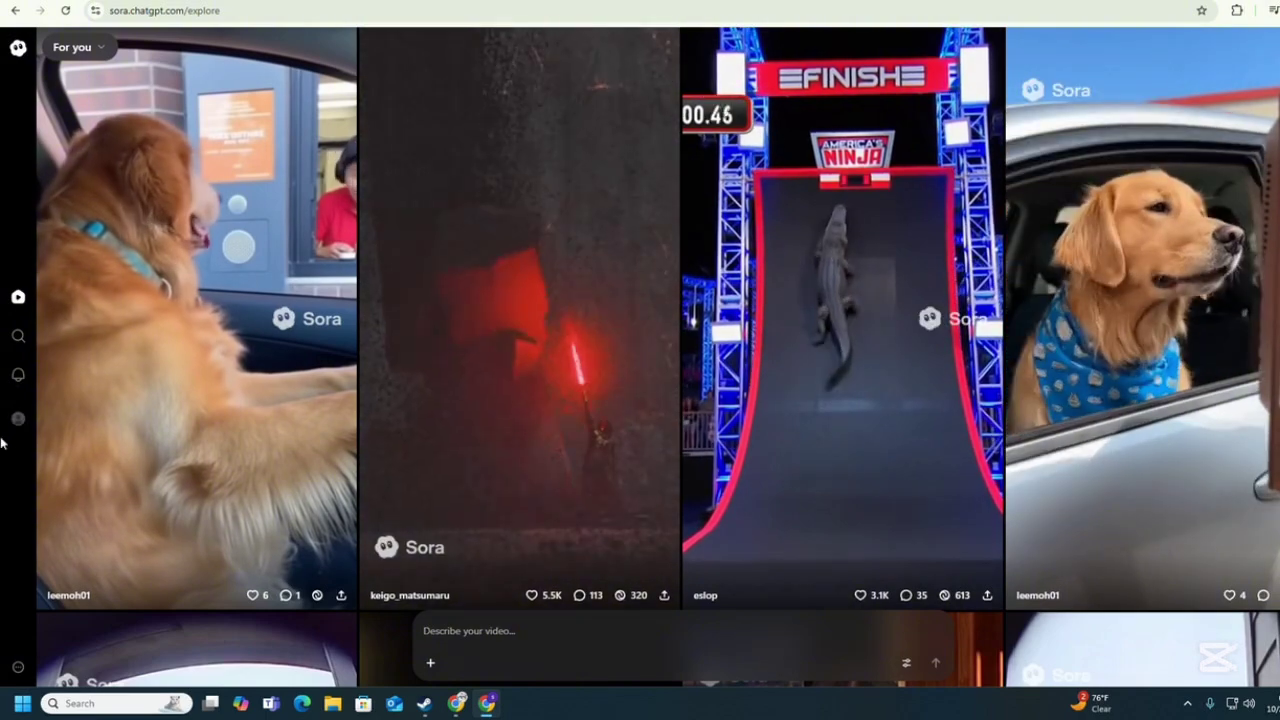
Search Sora's Find people for the creator's username and open the top matching profile.
{"action": "left_click", "coordinate": [18, 335]}
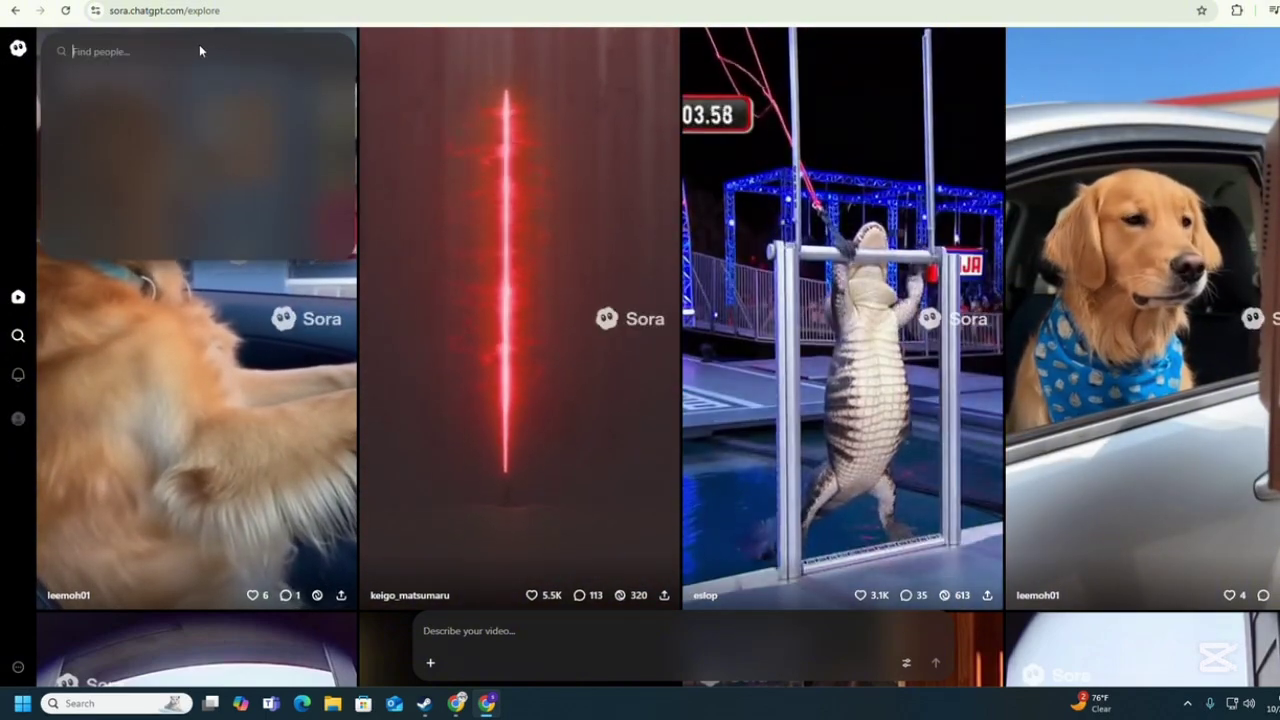
{"action": "type", "text": "syedt"}
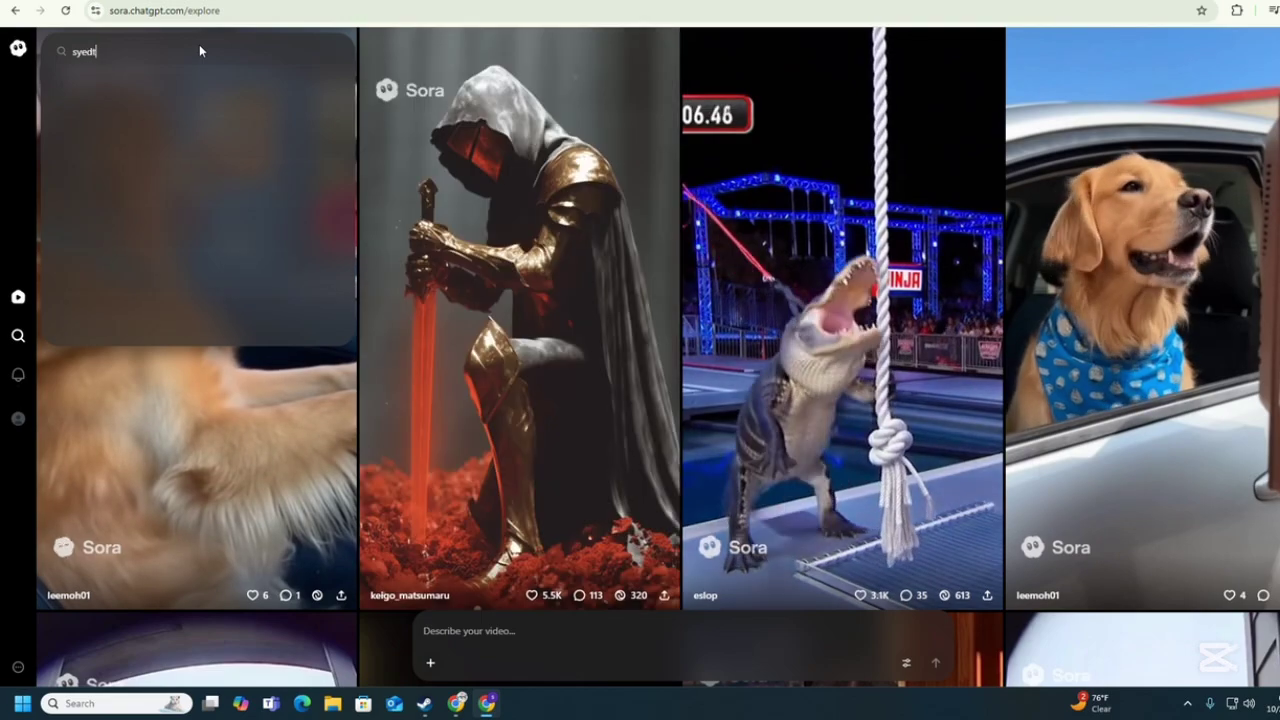
{"action": "type", "text": "v"}
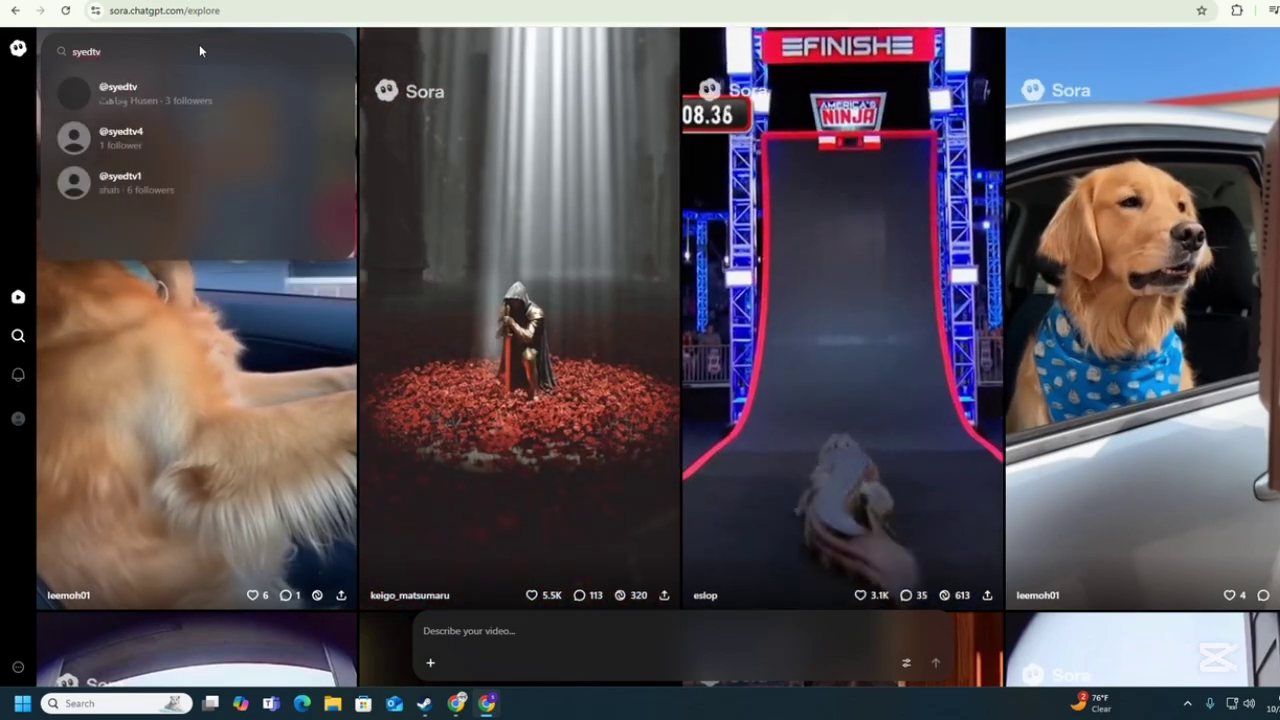
{"action": "key", "text": "Escape"}
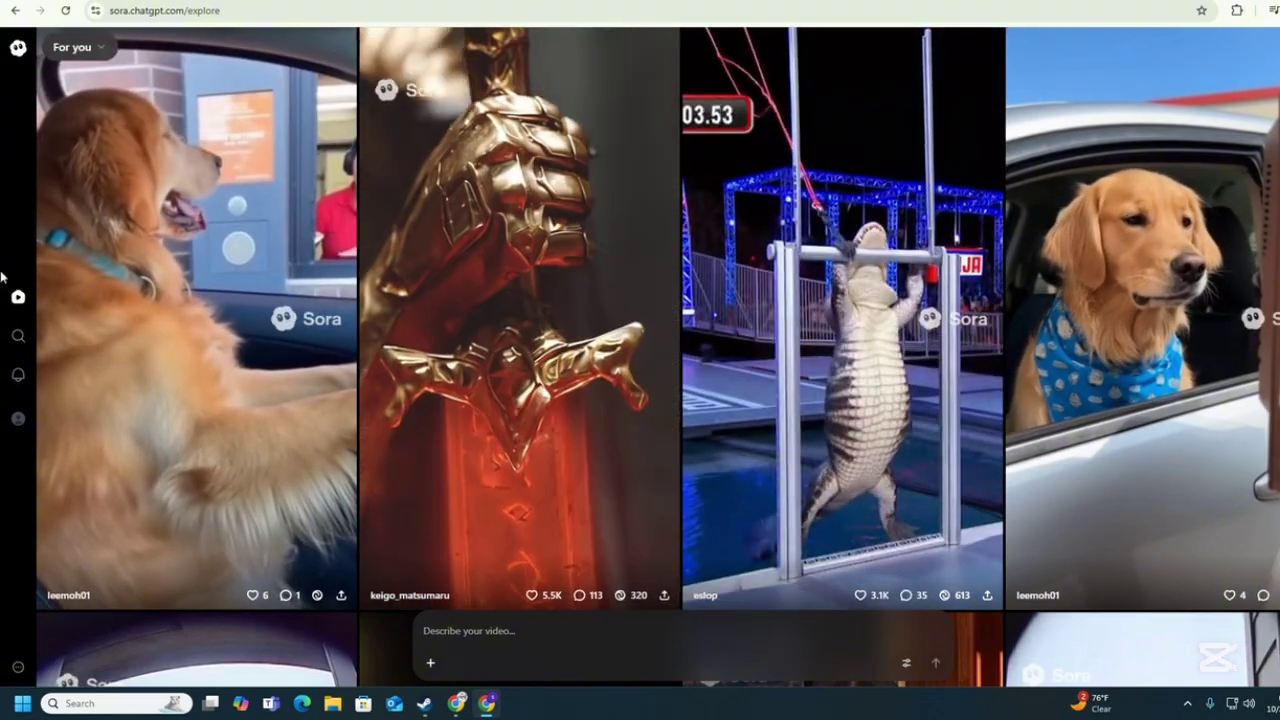
{"action": "left_click", "coordinate": [18, 335]}
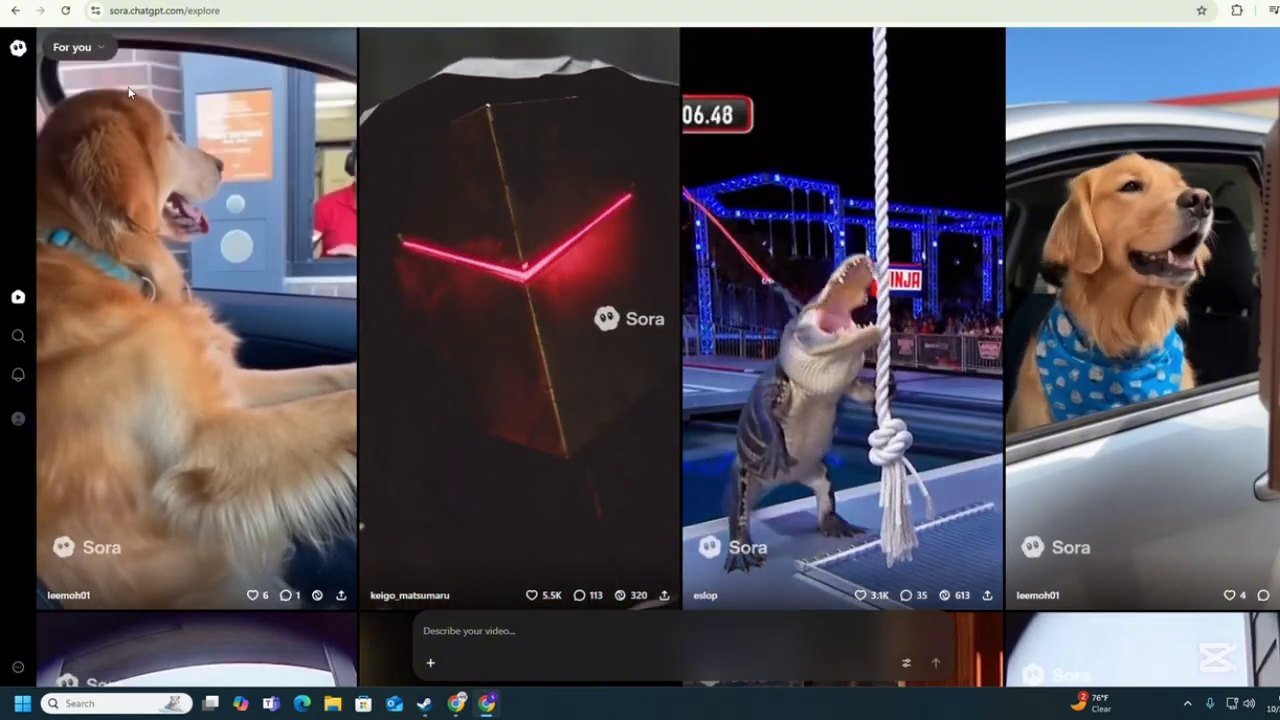
{"action": "left_click", "coordinate": [18, 335]}
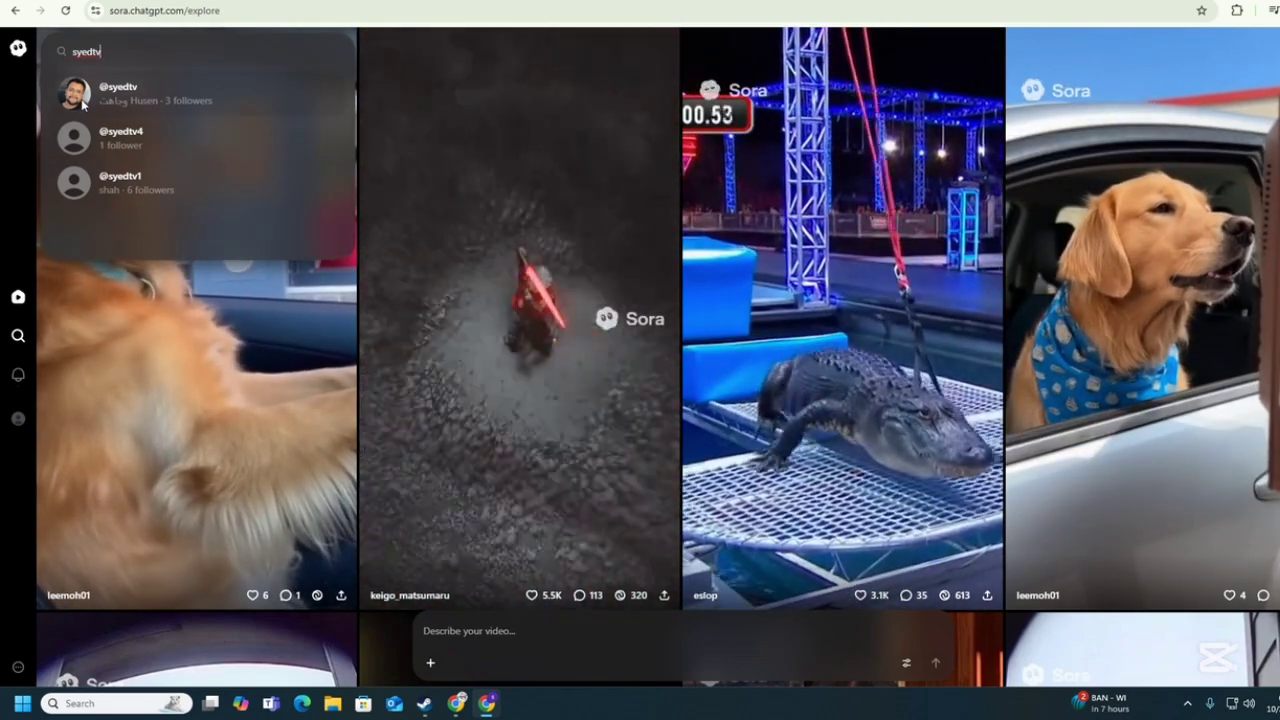
{"action": "left_click", "coordinate": [83, 103]}
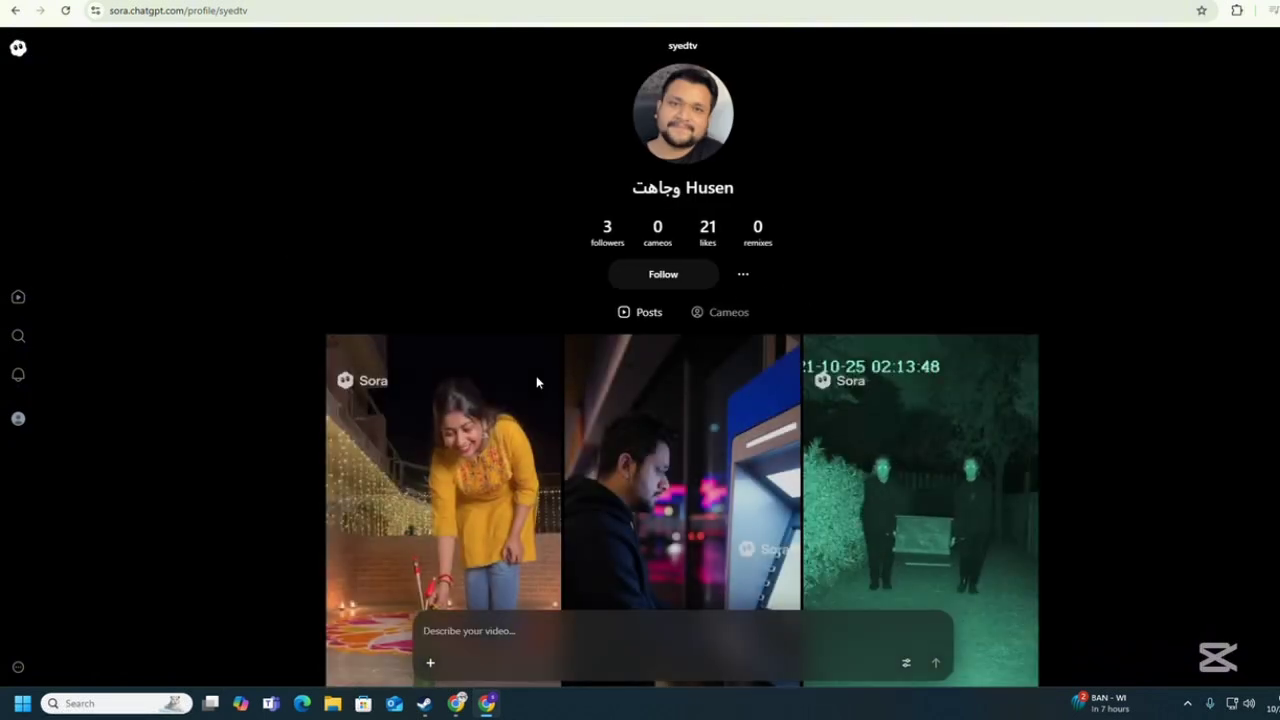
Scroll up and down through the creator's posted videos on their Sora profile.
{"action": "scroll", "coordinate": [536, 378], "scroll_direction": "down", "scroll_amount": 2}
{"action": "scroll", "coordinate": [536, 381], "scroll_direction": "down", "scroll_amount": 6}
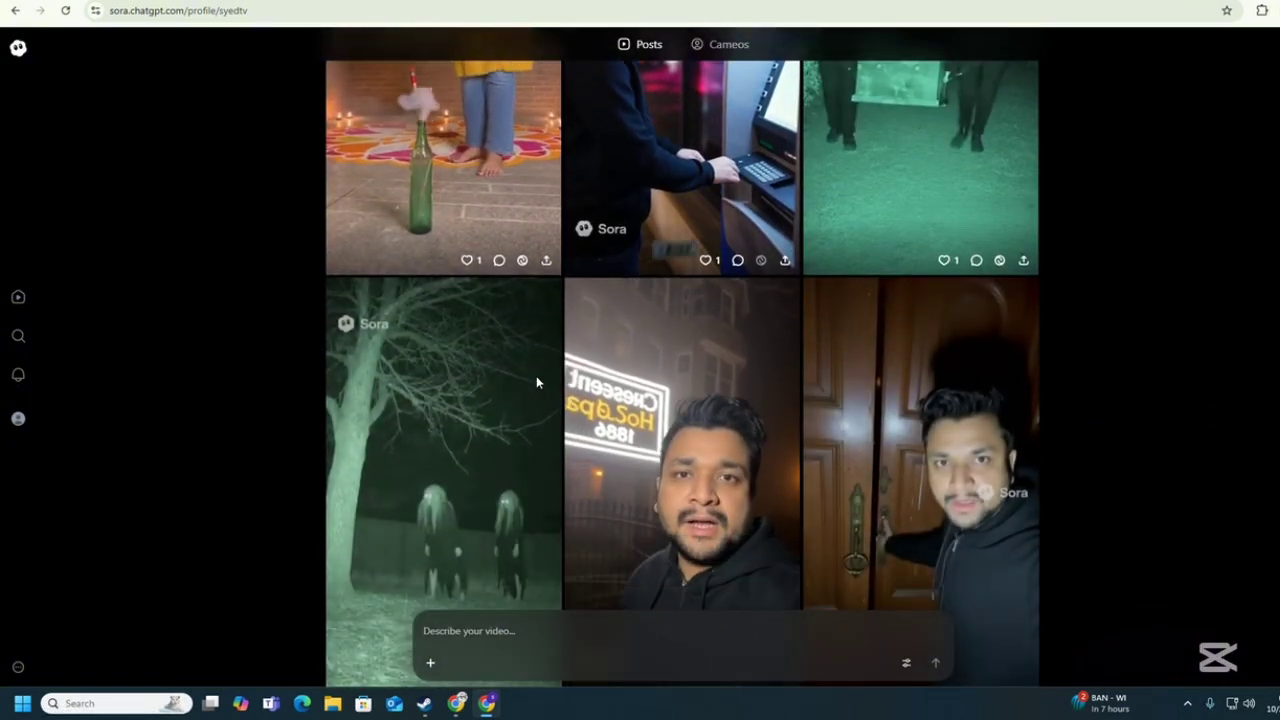
{"action": "scroll", "coordinate": [536, 381], "scroll_direction": "down", "scroll_amount": 3}
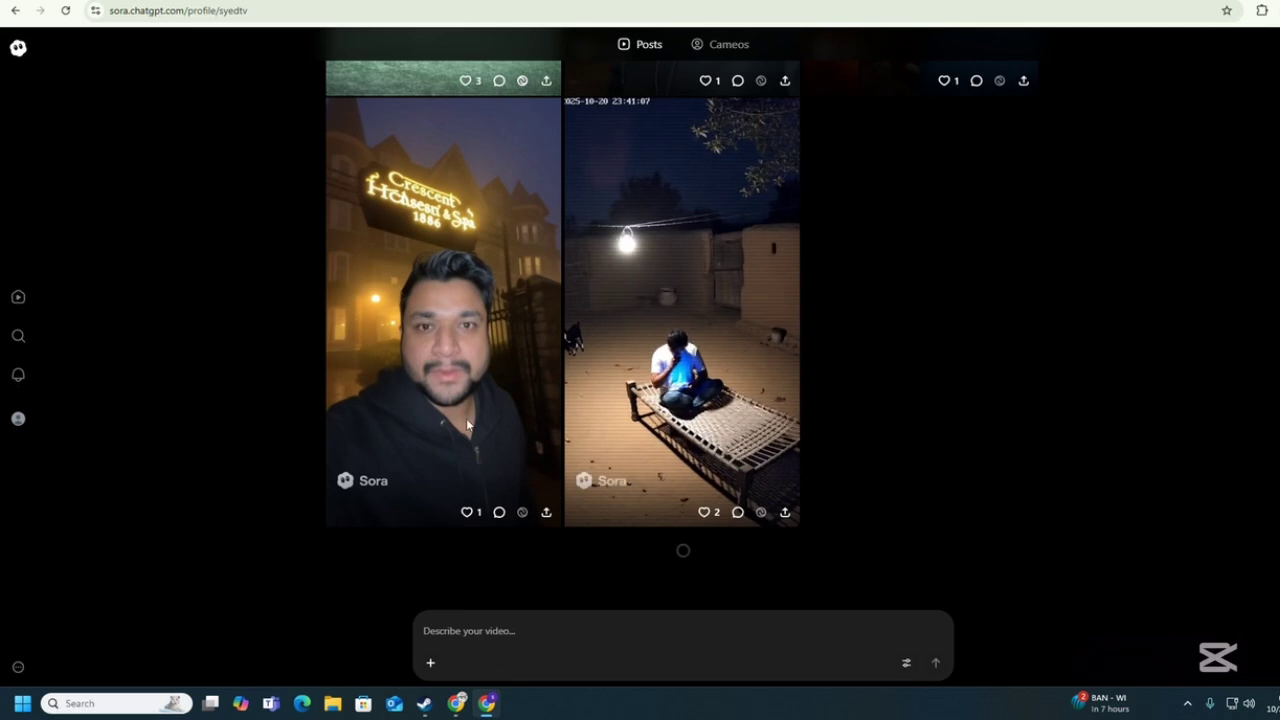
{"action": "scroll", "coordinate": [634, 357], "scroll_direction": "down", "scroll_amount": 2}
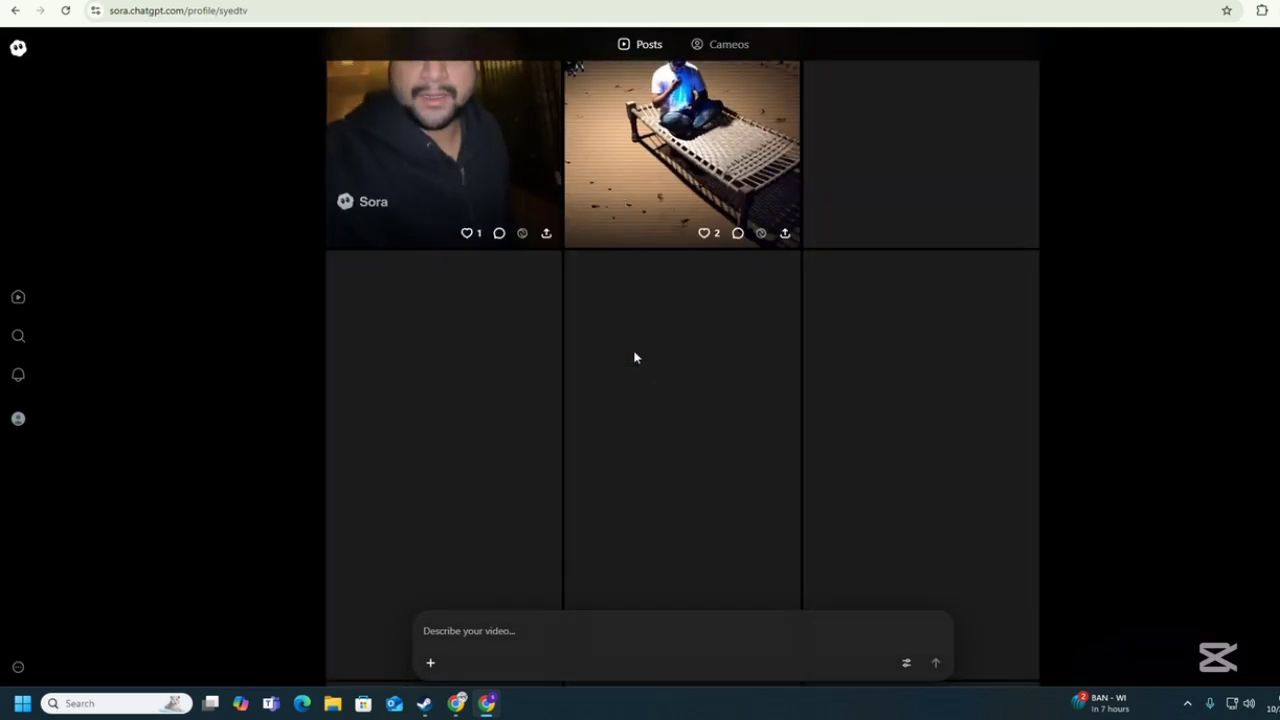
{"action": "scroll", "coordinate": [634, 357], "scroll_direction": "up", "scroll_amount": 8}
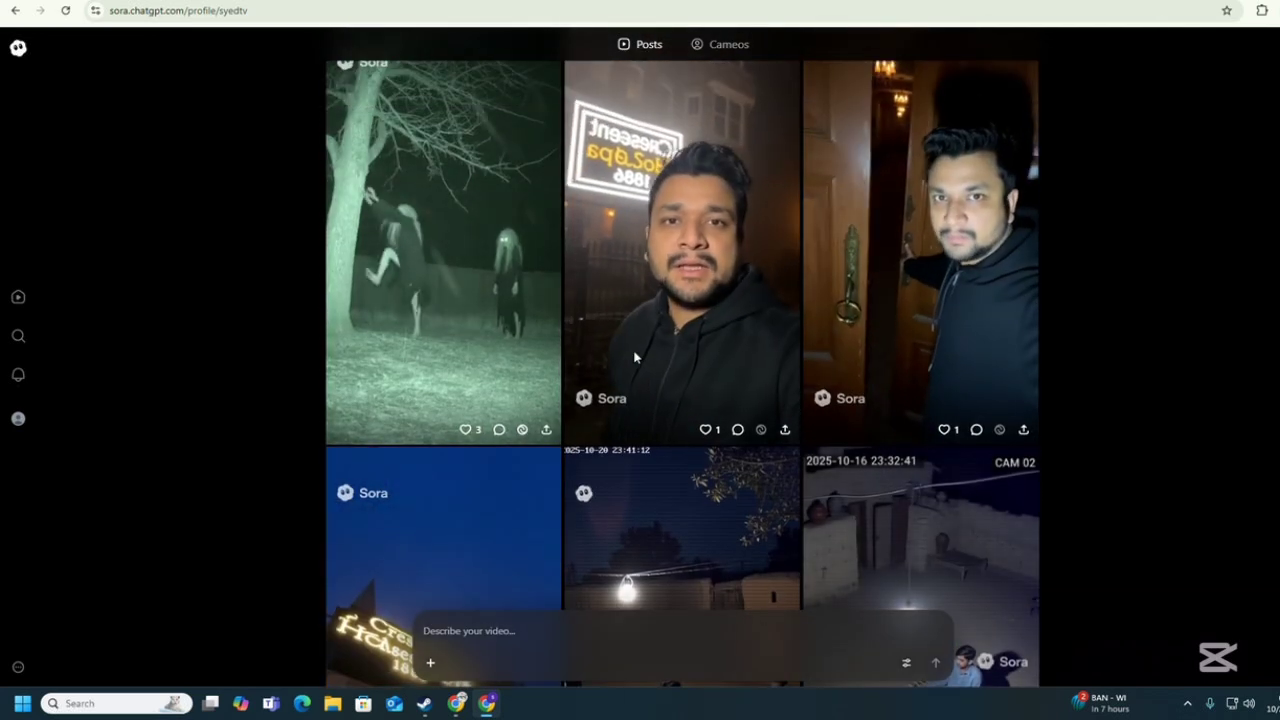
{"action": "scroll", "coordinate": [634, 357], "scroll_direction": "up", "scroll_amount": 4}
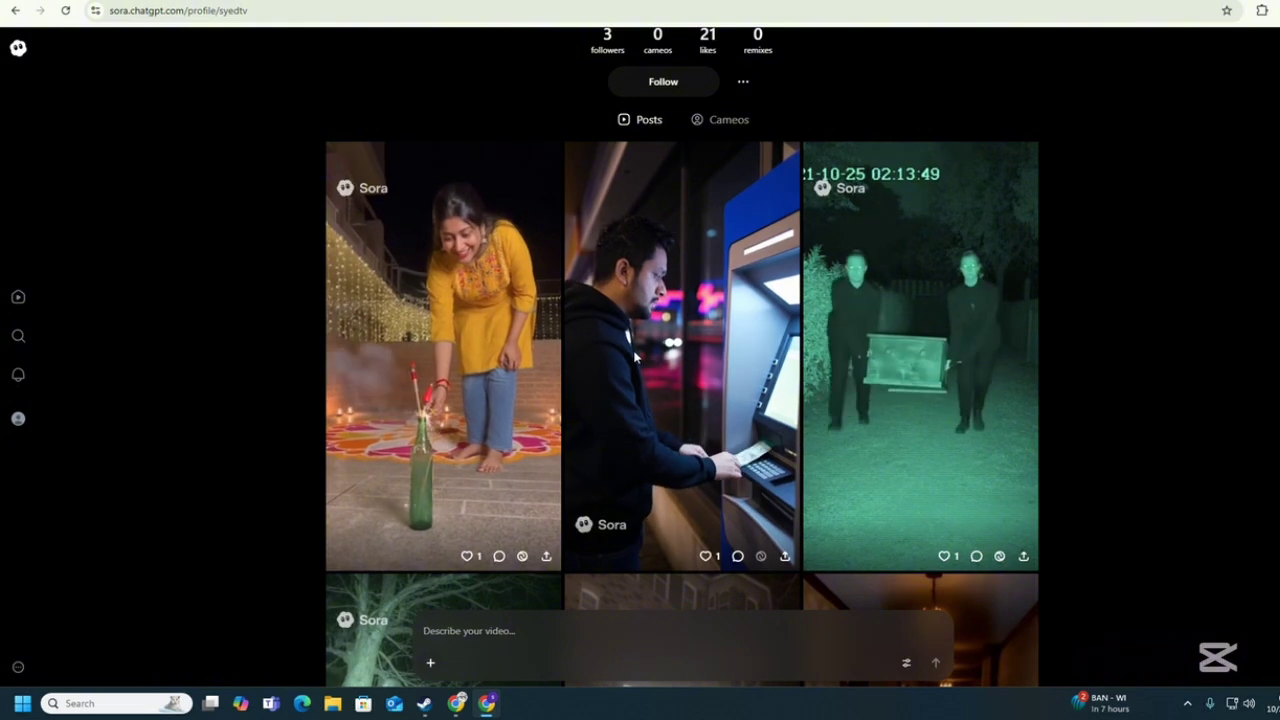
{"action": "scroll", "coordinate": [634, 357], "scroll_direction": "down", "scroll_amount": 9}
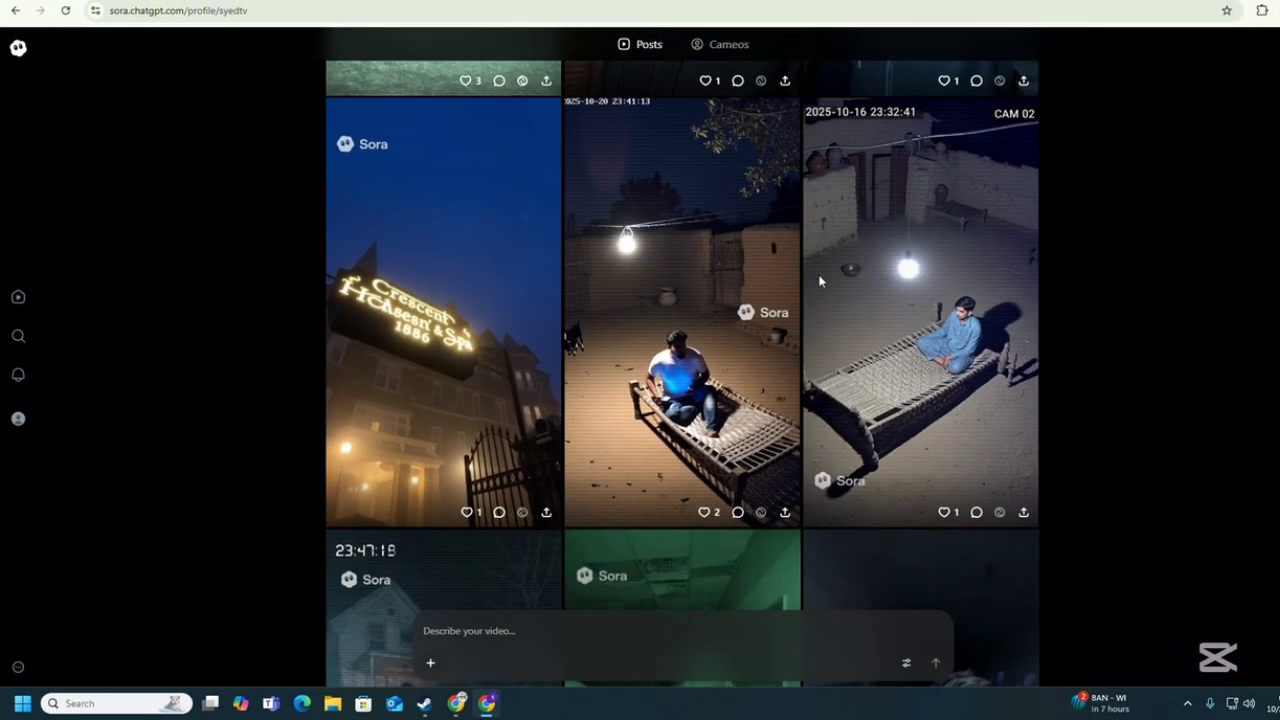
{"action": "scroll", "coordinate": [819, 282], "scroll_direction": "down", "scroll_amount": 7}
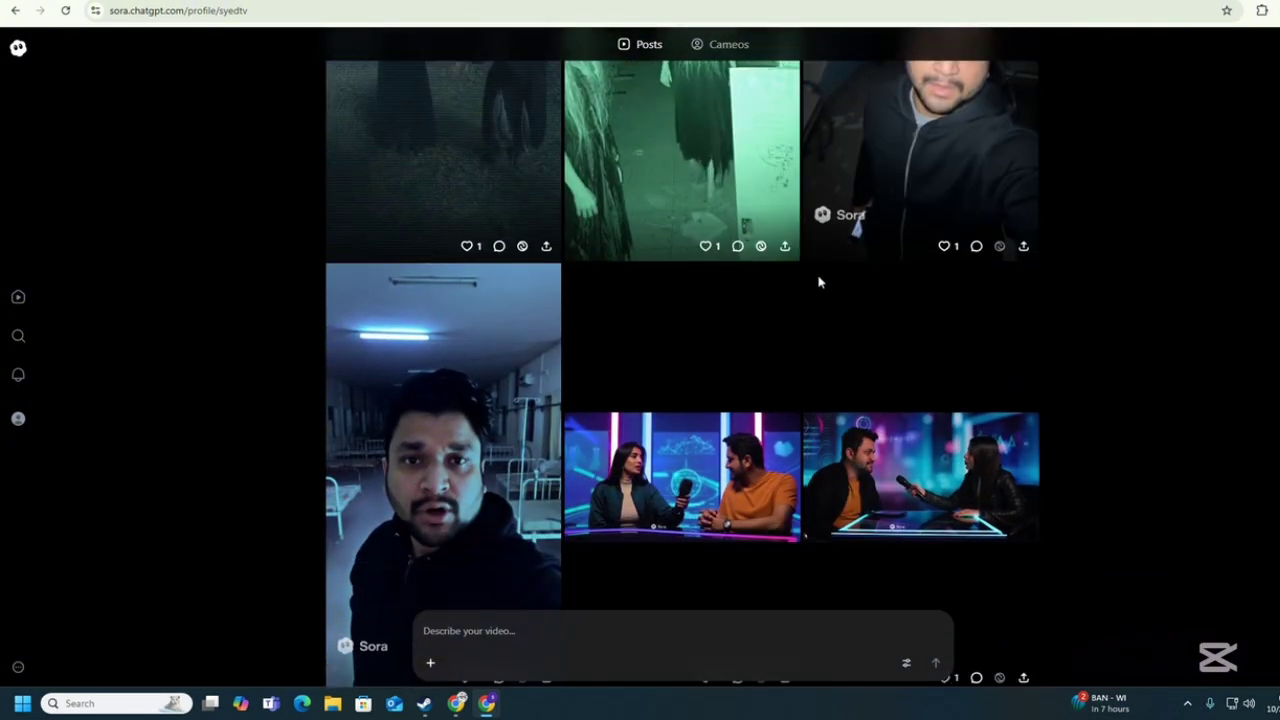
{"action": "scroll", "coordinate": [723, 378], "scroll_direction": "down", "scroll_amount": 1}
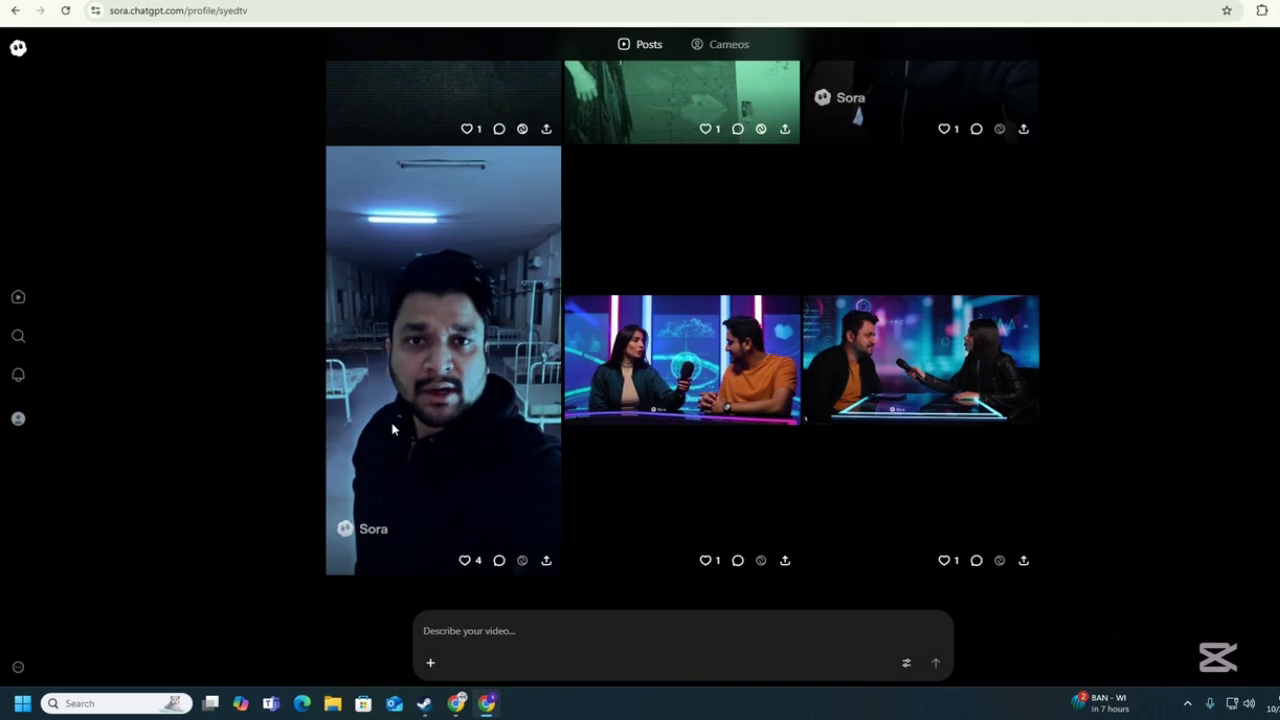
{"action": "scroll", "coordinate": [1122, 269], "scroll_direction": "up", "scroll_amount": 2}
{"action": "scroll", "coordinate": [590, 375], "scroll_direction": "up", "scroll_amount": 3}
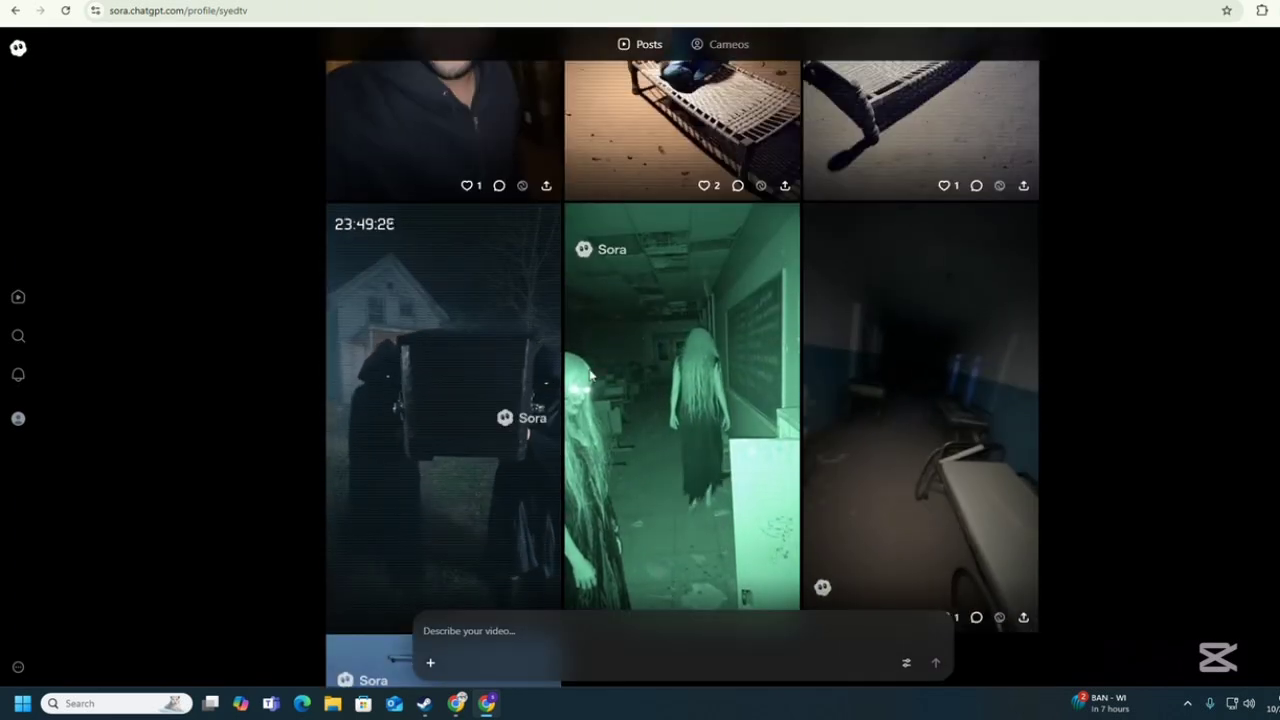
{"action": "scroll", "coordinate": [350, 443], "scroll_direction": "up", "scroll_amount": 2}
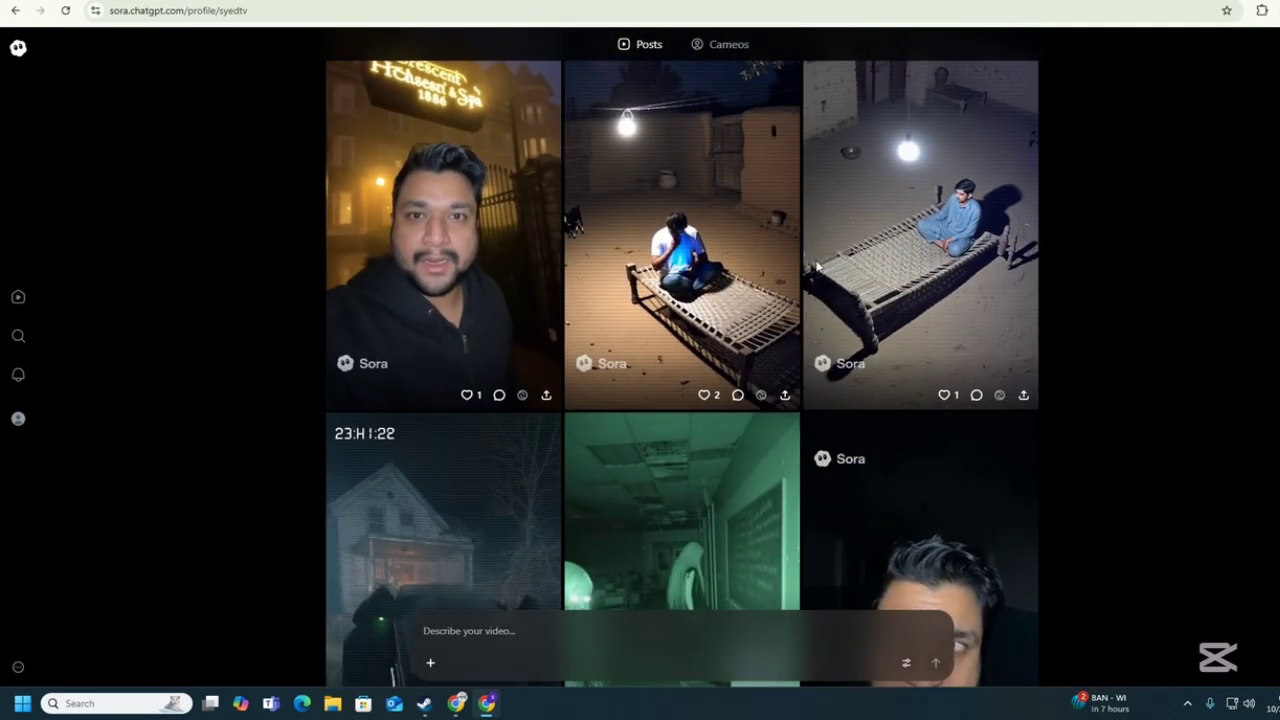
{"action": "scroll", "coordinate": [735, 295], "scroll_direction": "down", "scroll_amount": 3}
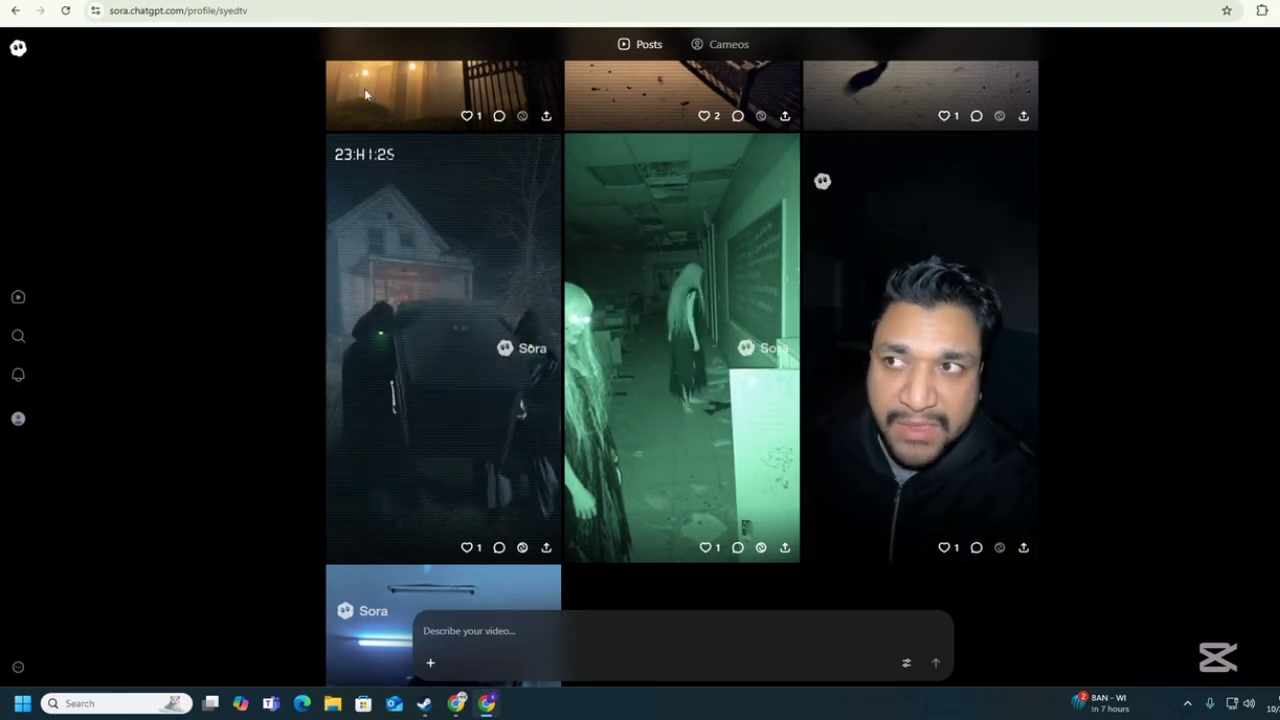
{"action": "scroll", "coordinate": [517, 517], "scroll_direction": "up", "scroll_amount": 15}
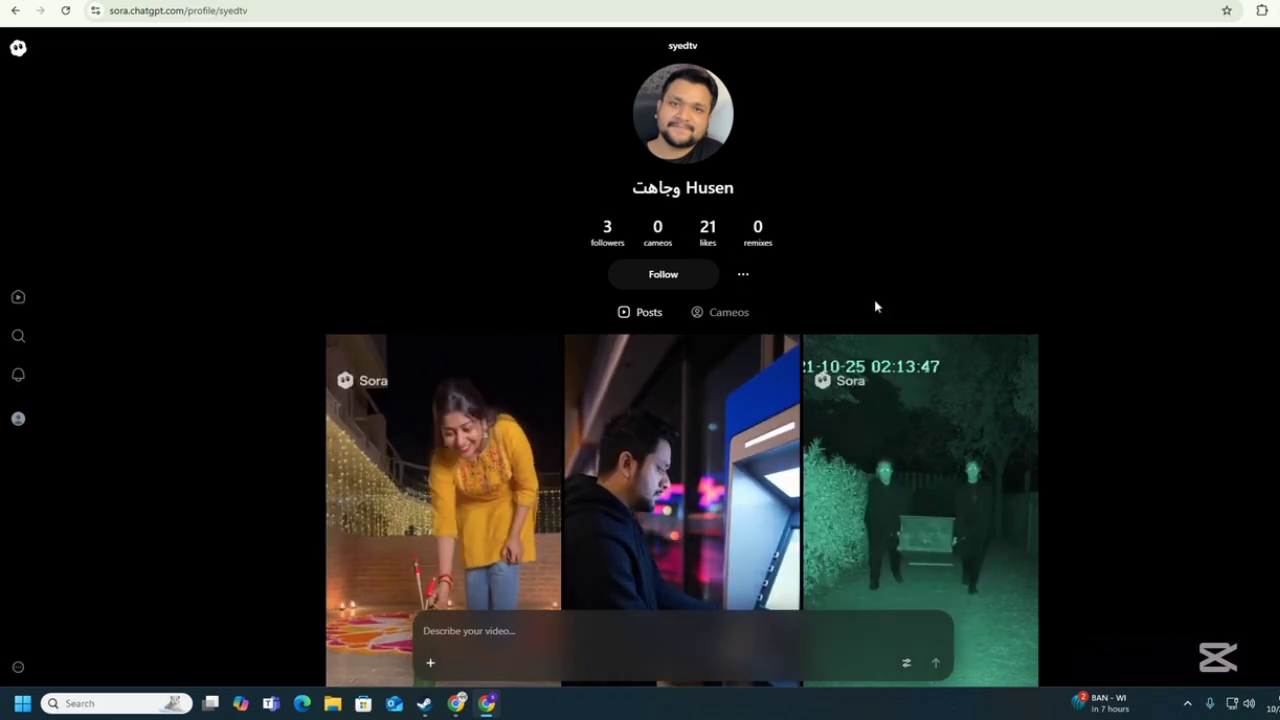
{"action": "scroll", "coordinate": [875, 306], "scroll_direction": "down", "scroll_amount": 6}
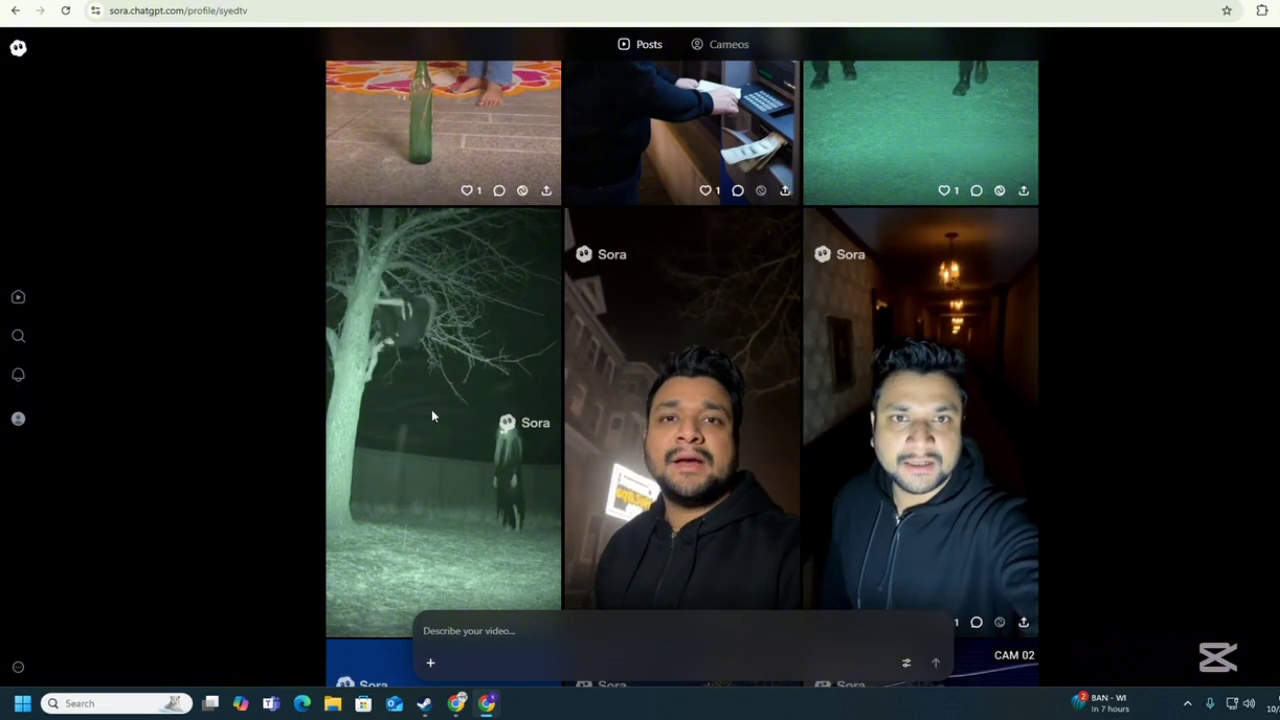
{"action": "scroll", "coordinate": [431, 410], "scroll_direction": "down", "scroll_amount": 5}
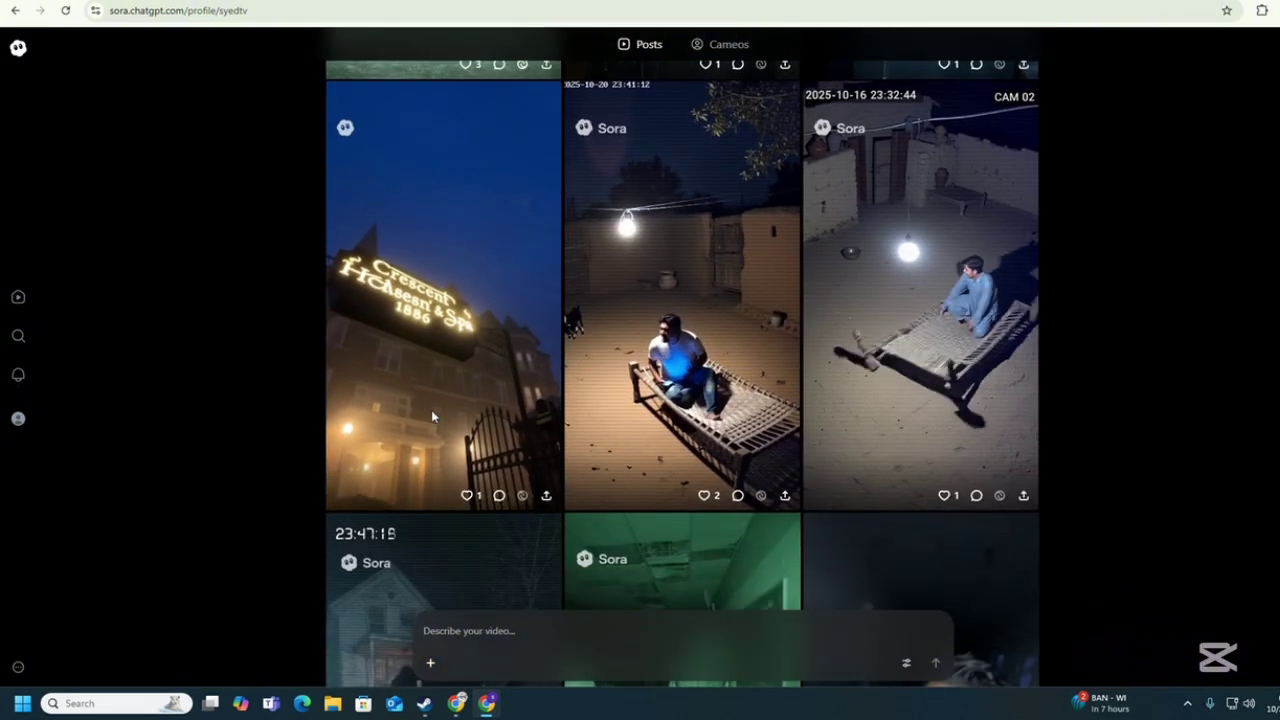
{"action": "scroll", "coordinate": [431, 410], "scroll_direction": "up", "scroll_amount": 2}
{"action": "scroll", "coordinate": [421, 425], "scroll_direction": "up", "scroll_amount": 3}
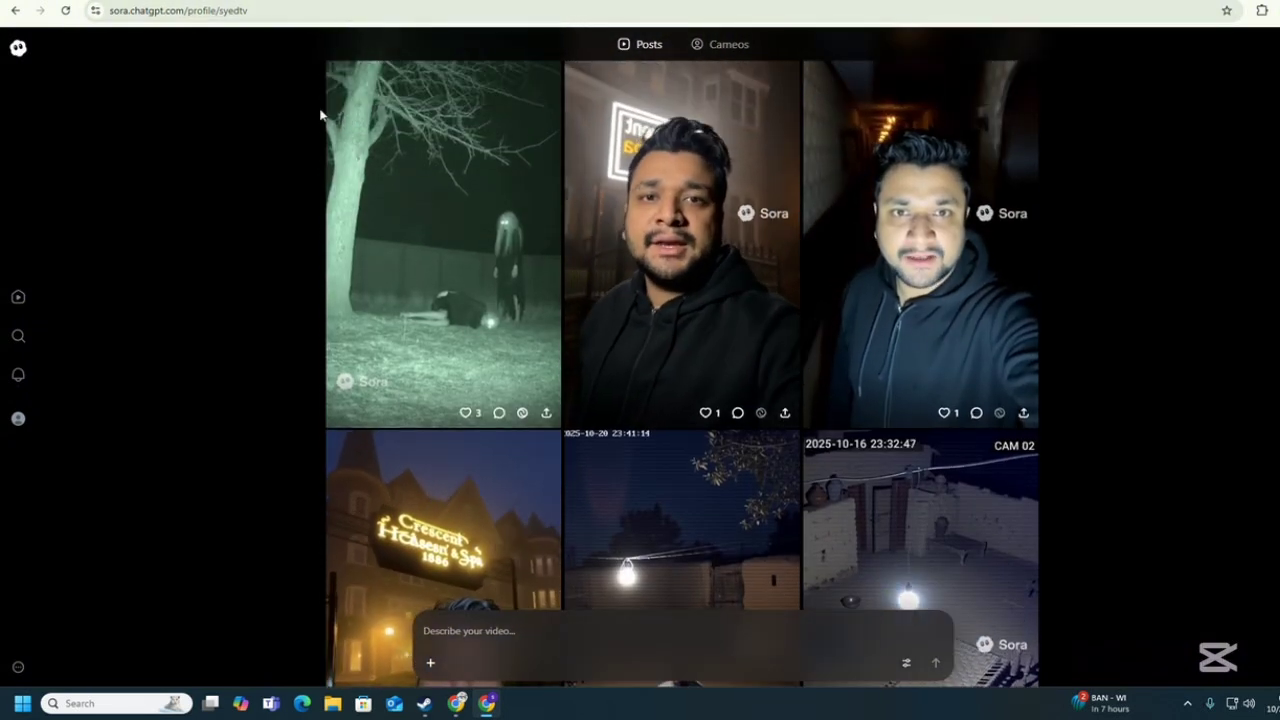
{"action": "scroll", "coordinate": [320, 114], "scroll_direction": "up", "scroll_amount": 3}
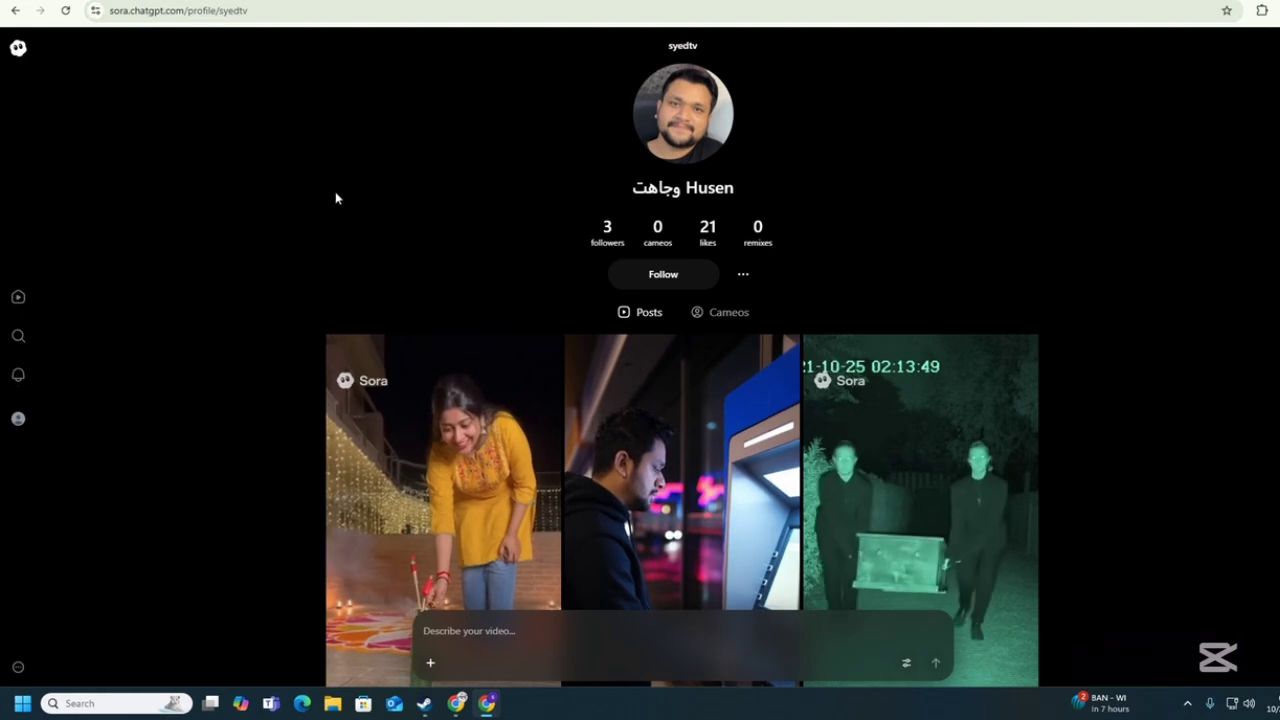
In a new tab, search for 'flow' to reach the labs.google Flow page.
{"action": "left_click", "coordinate": [494, 2]}
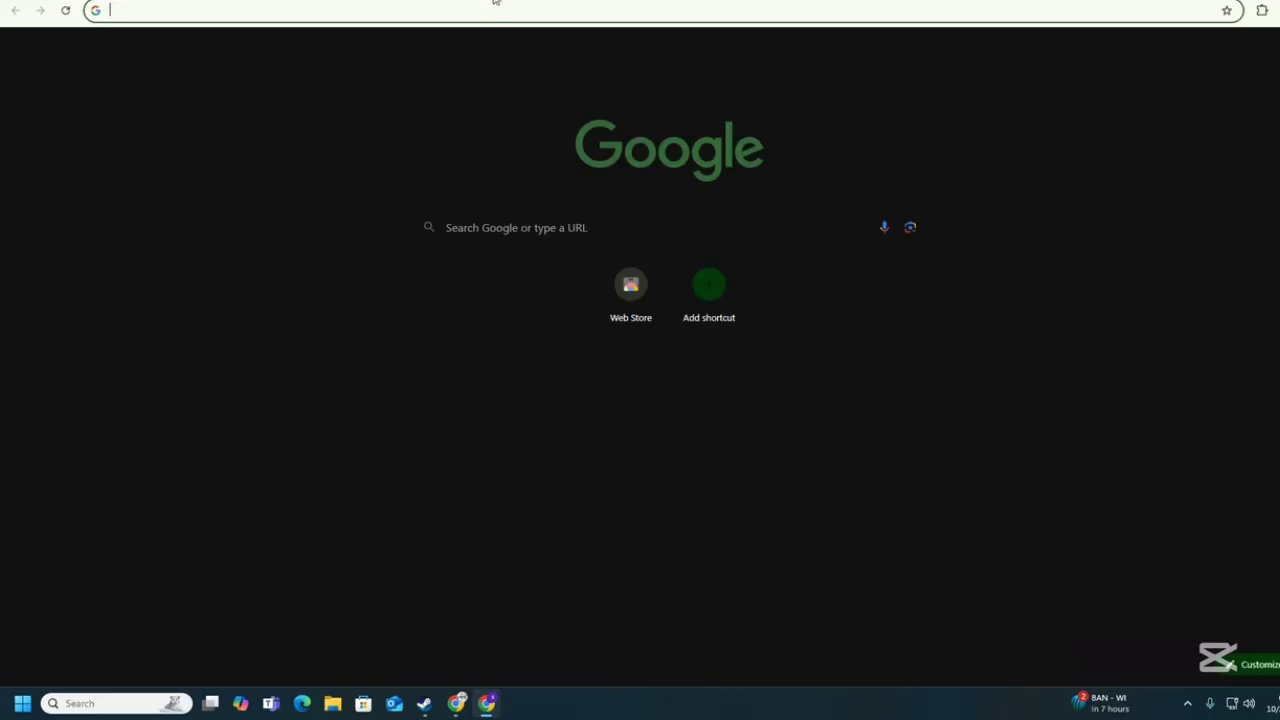
{"action": "left_click", "coordinate": [497, 16]}
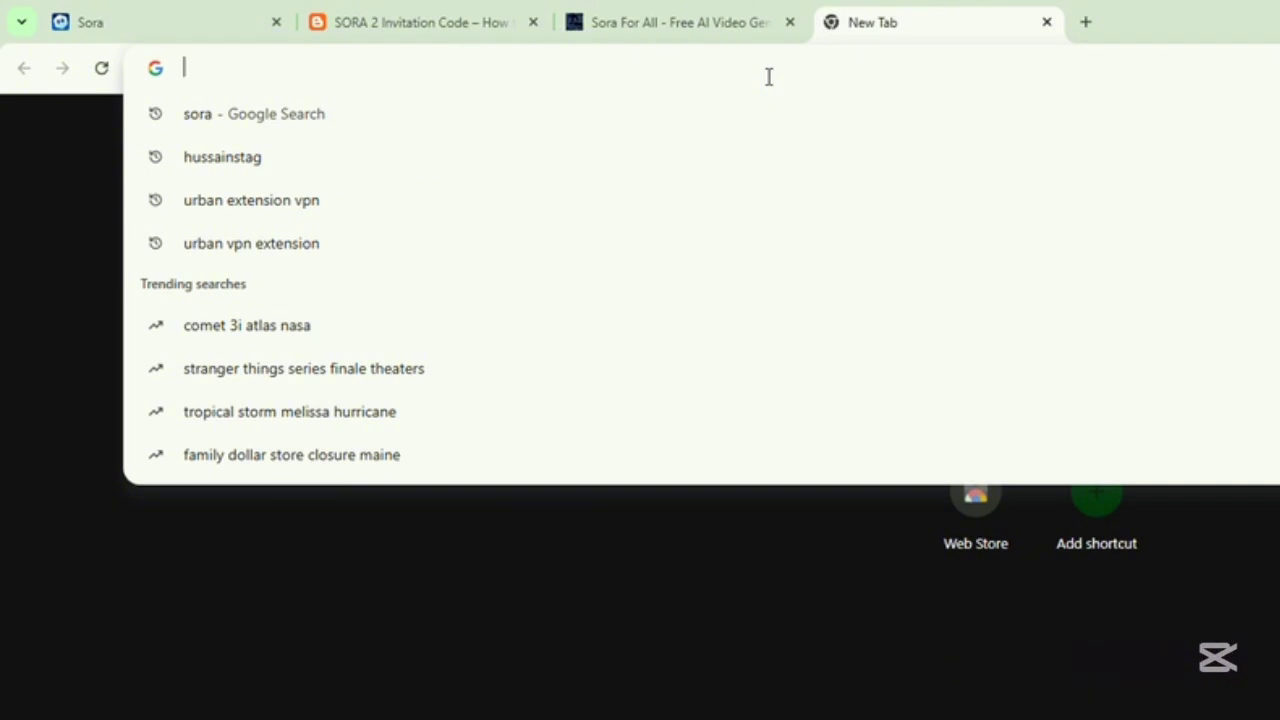
{"action": "type", "text": "flo"}
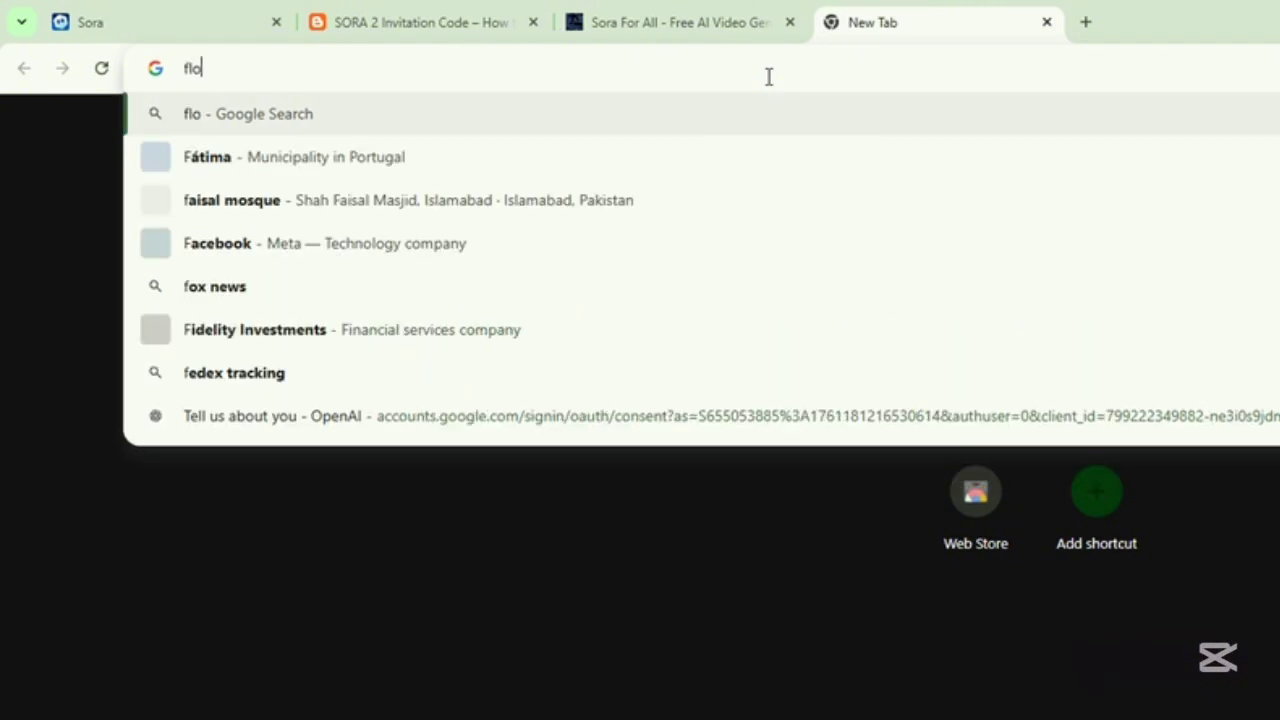
{"action": "type", "text": "w"}
{"action": "key", "text": "Return"}
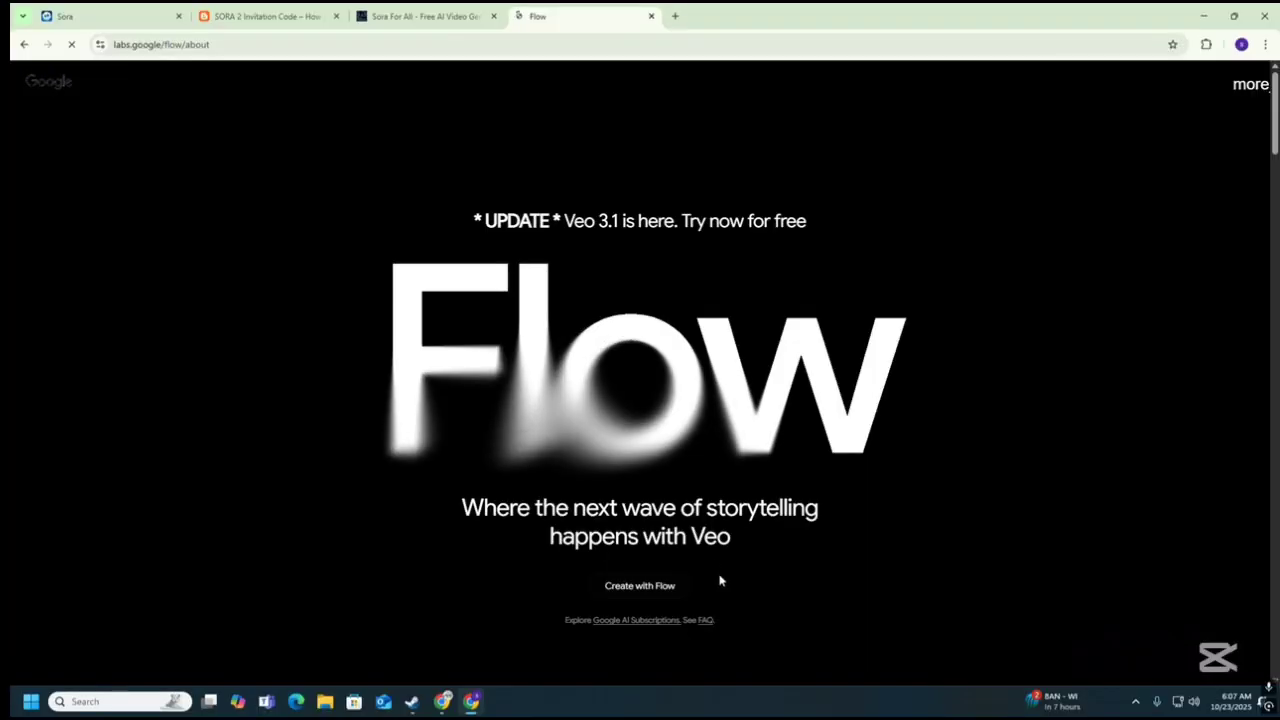
Launch Flow from its Veo 3.1 landing page and close the duplicate Flow tab.
{"action": "left_click", "coordinate": [600, 587]}
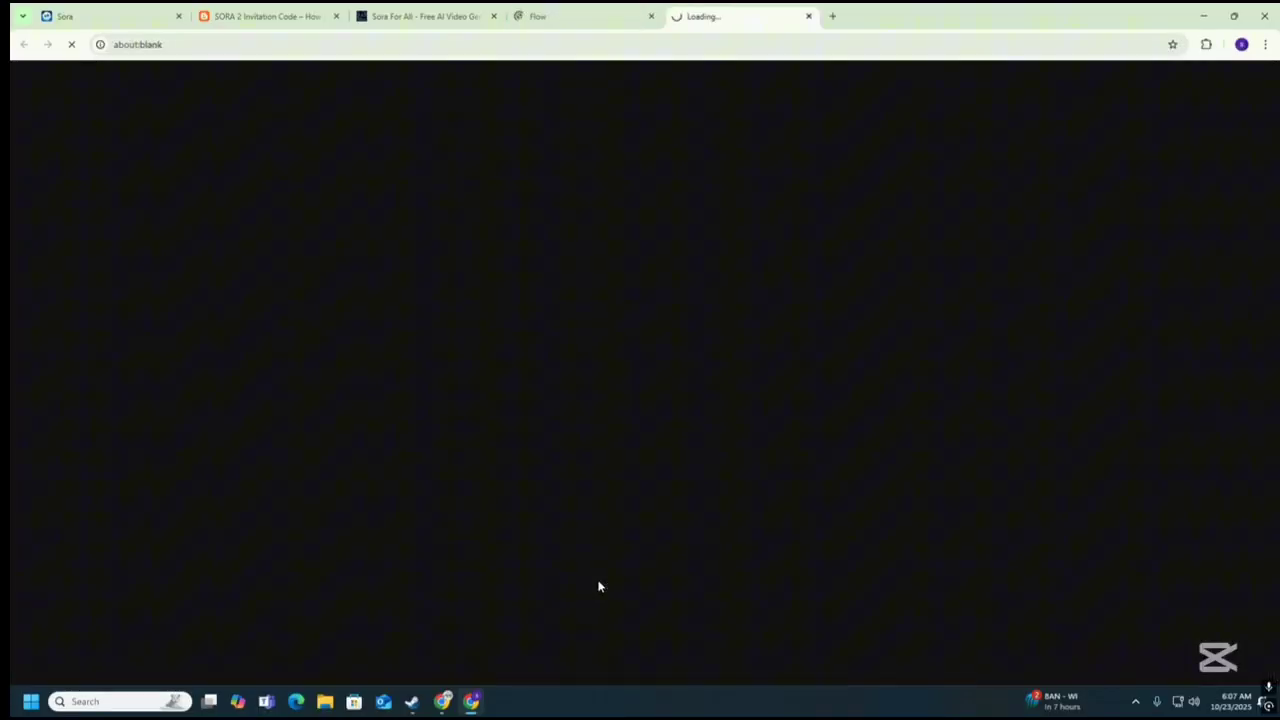
{"action": "left_click", "coordinate": [585, 8]}
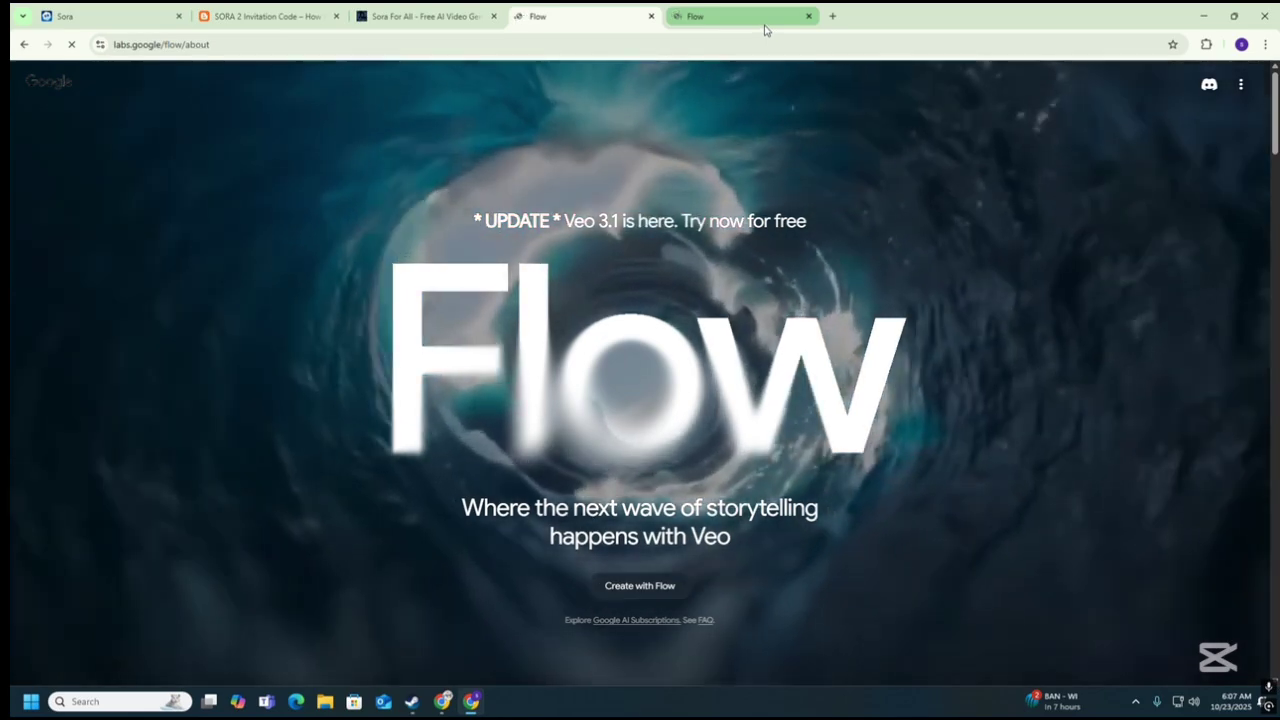
{"action": "left_click", "coordinate": [764, 28]}
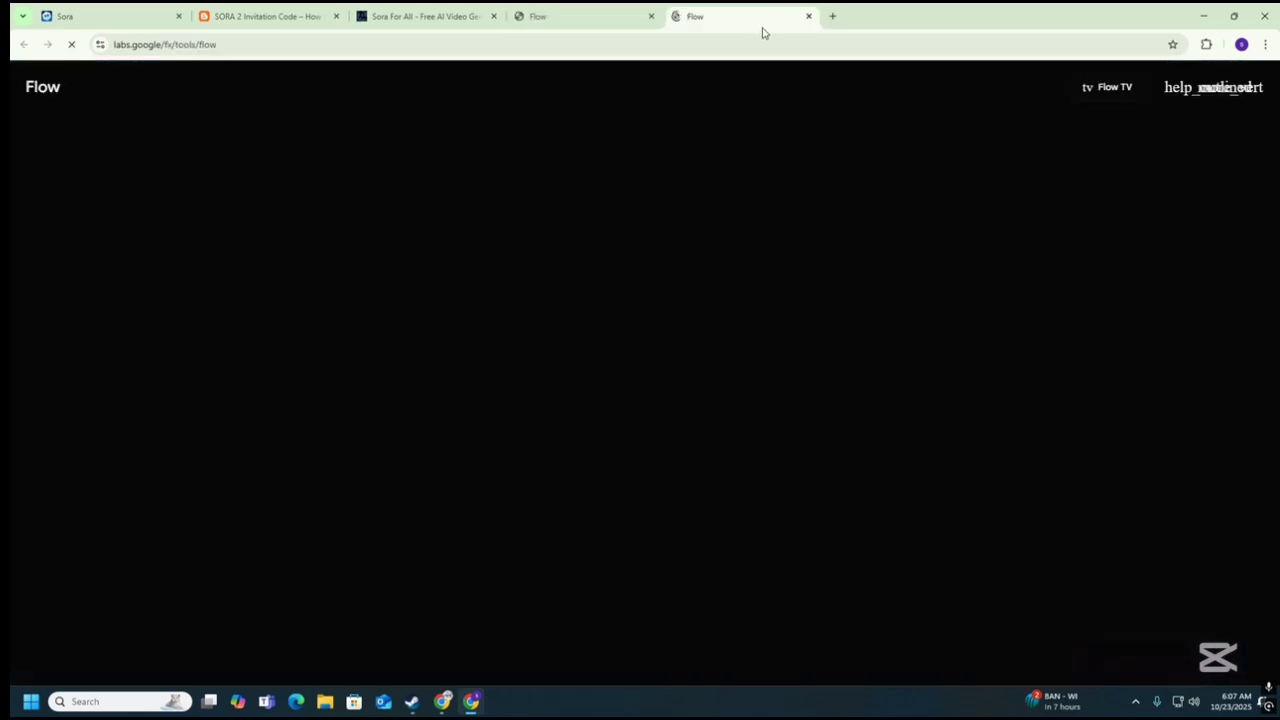
{"action": "left_click", "coordinate": [608, 16]}
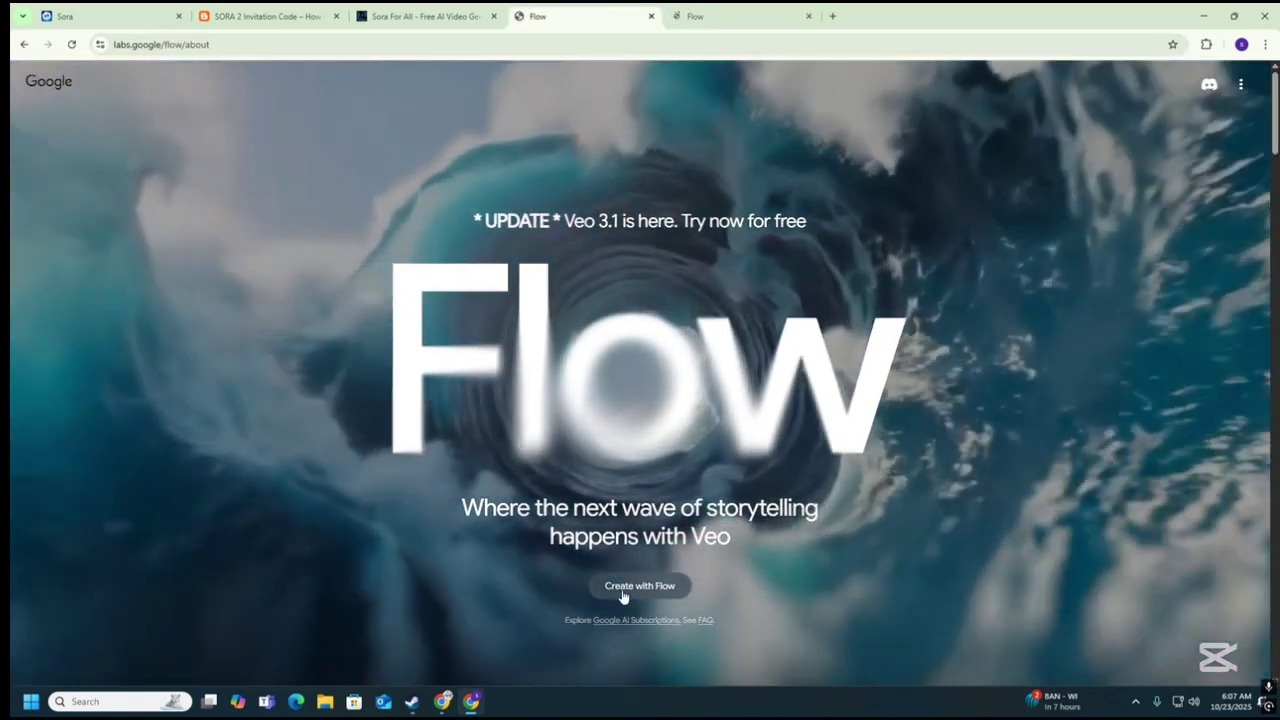
{"action": "left_click", "coordinate": [622, 592]}
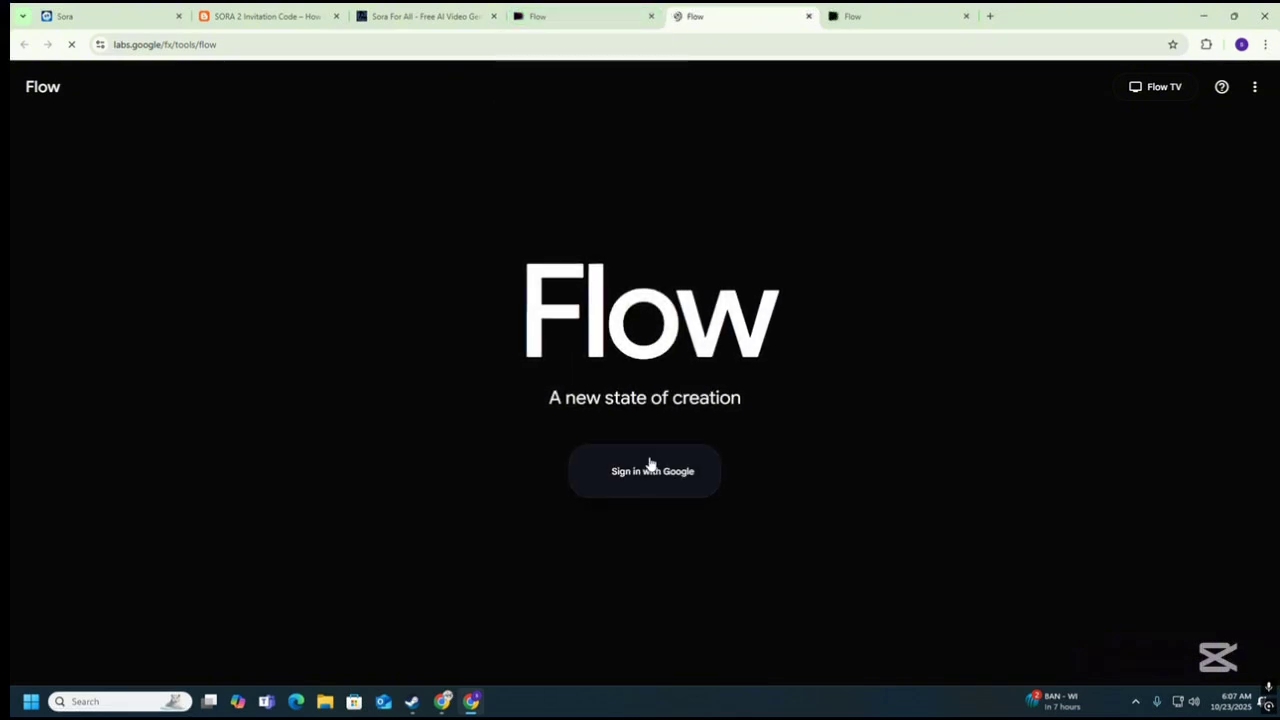
{"action": "left_click", "coordinate": [808, 16]}
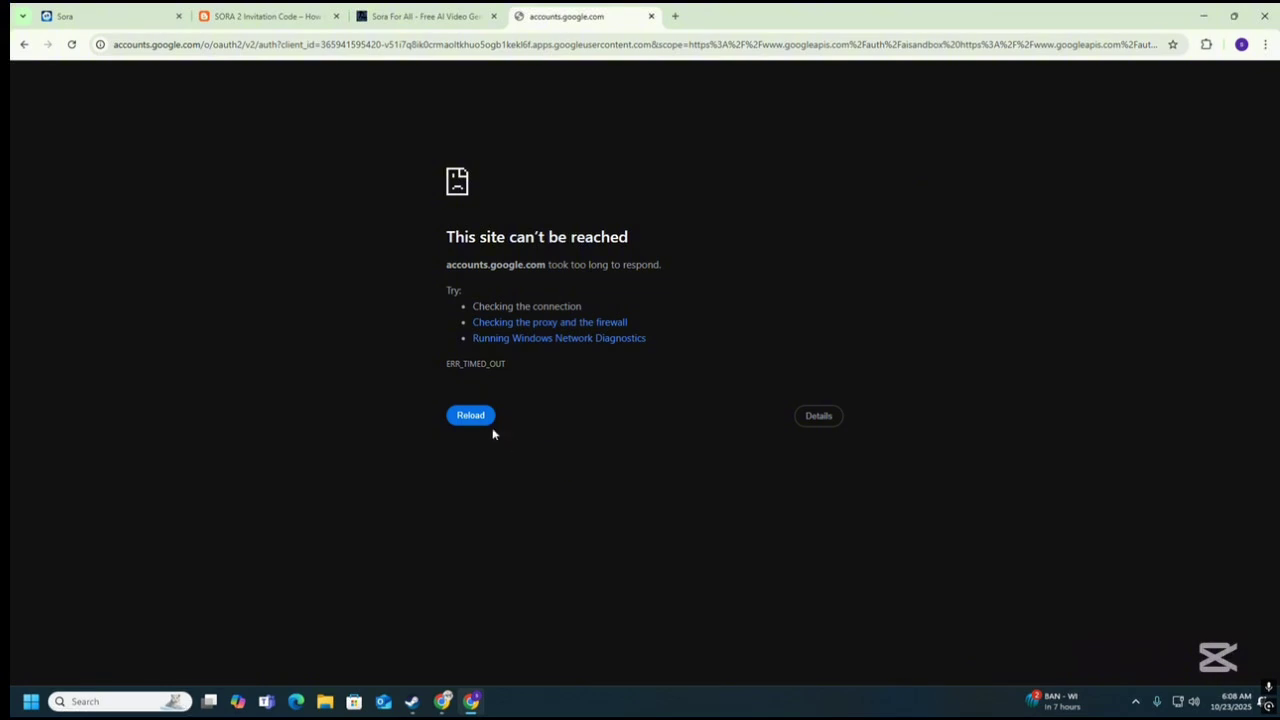
Reload the timed-out Flow sign-in page, checking Urban VPN Proxy in between, so sign-in succeeds.
{"action": "left_click", "coordinate": [482, 422]}
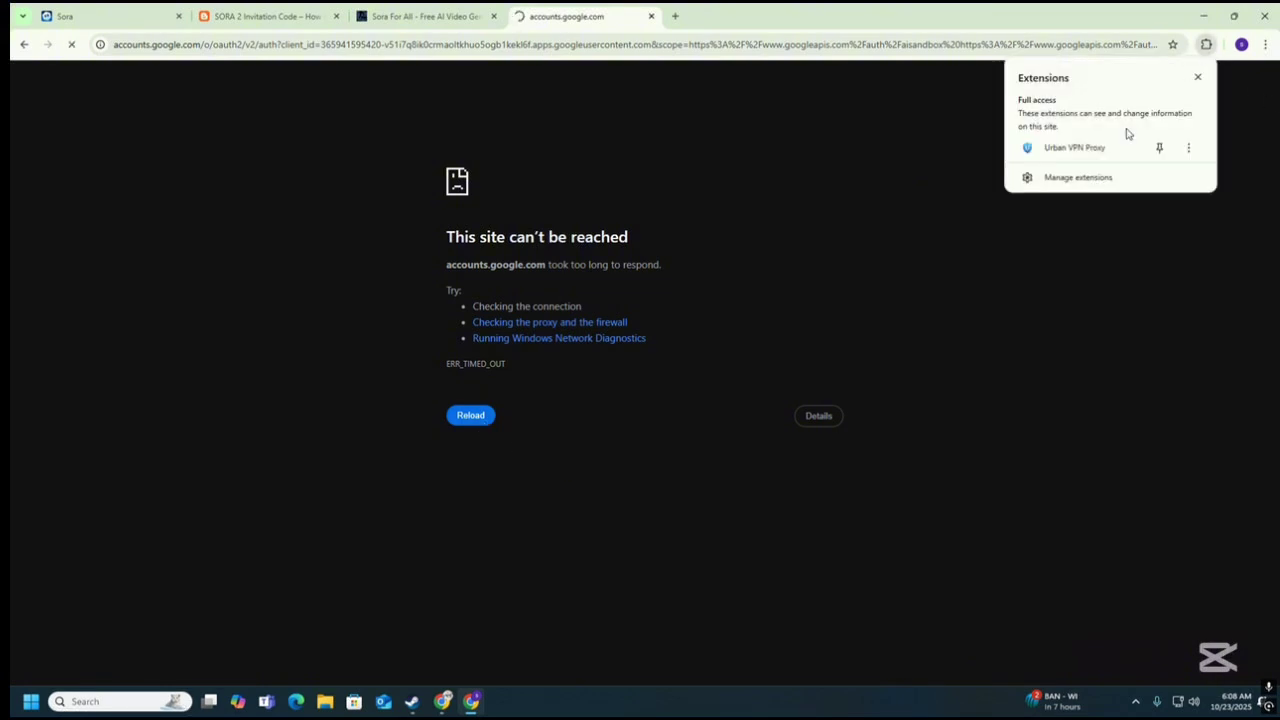
{"action": "left_click", "coordinate": [1090, 146]}
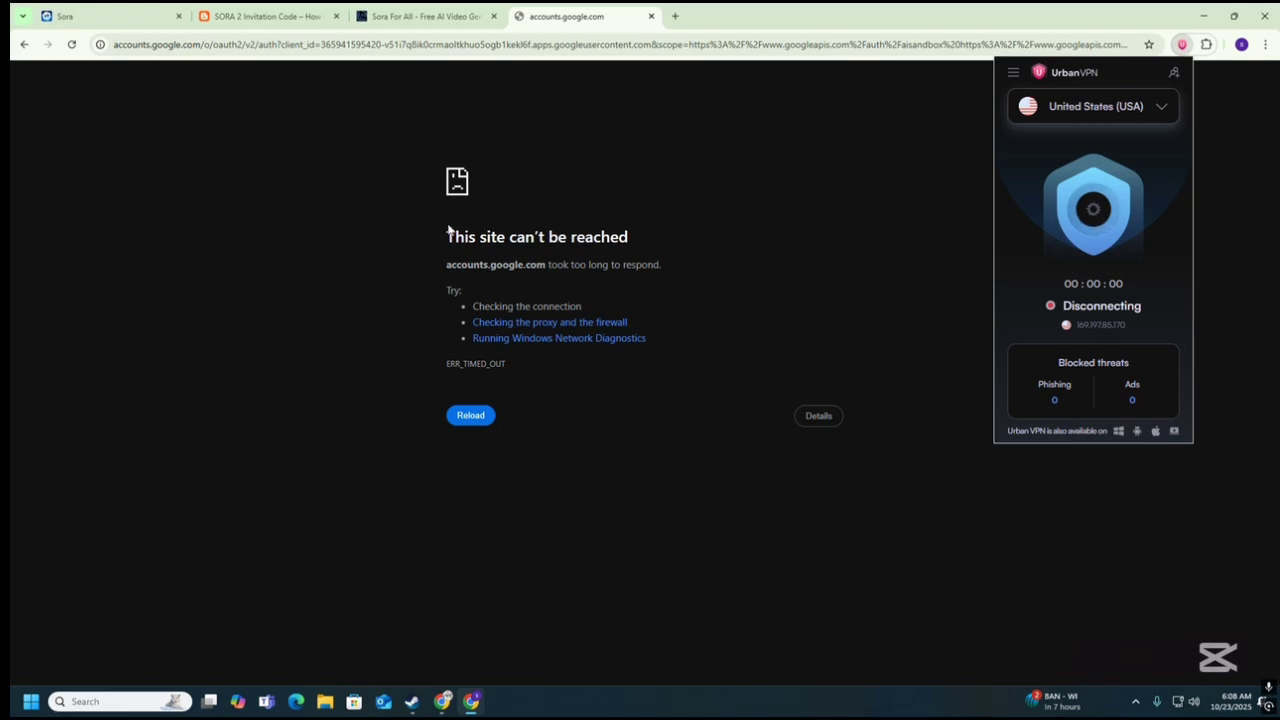
{"action": "left_click", "coordinate": [74, 46]}
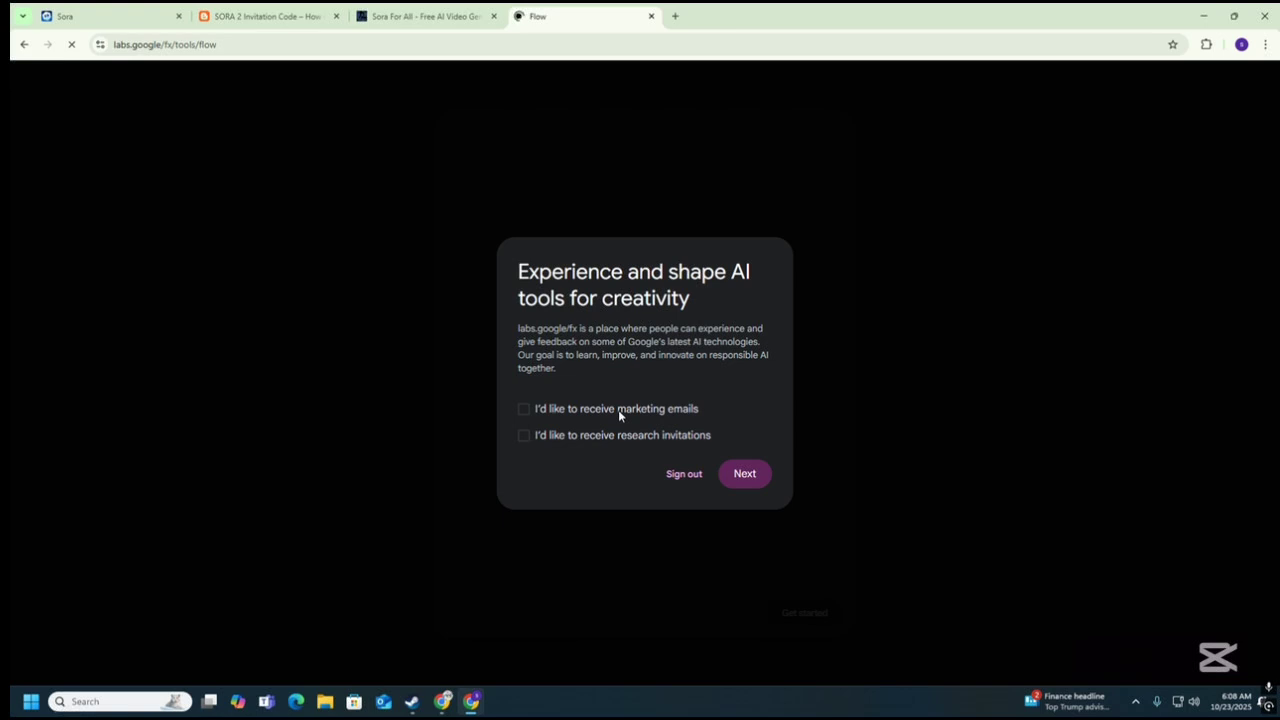
Scroll through the Flow privacy policy and accept it to finish onboarding.
{"action": "left_click", "coordinate": [744, 474]}
{"action": "scroll", "coordinate": [772, 345], "scroll_direction": "down", "scroll_amount": 3}
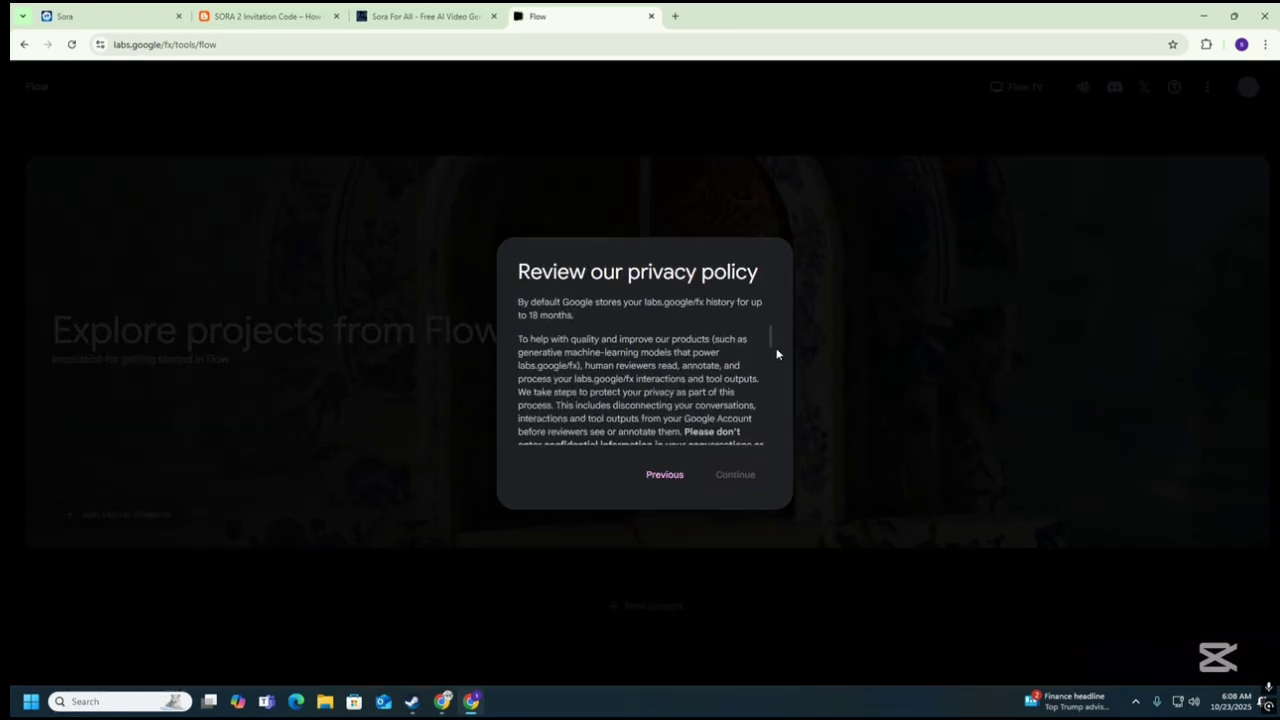
{"action": "left_click_drag", "start_coordinate": [771, 340], "coordinate": [773, 420]}
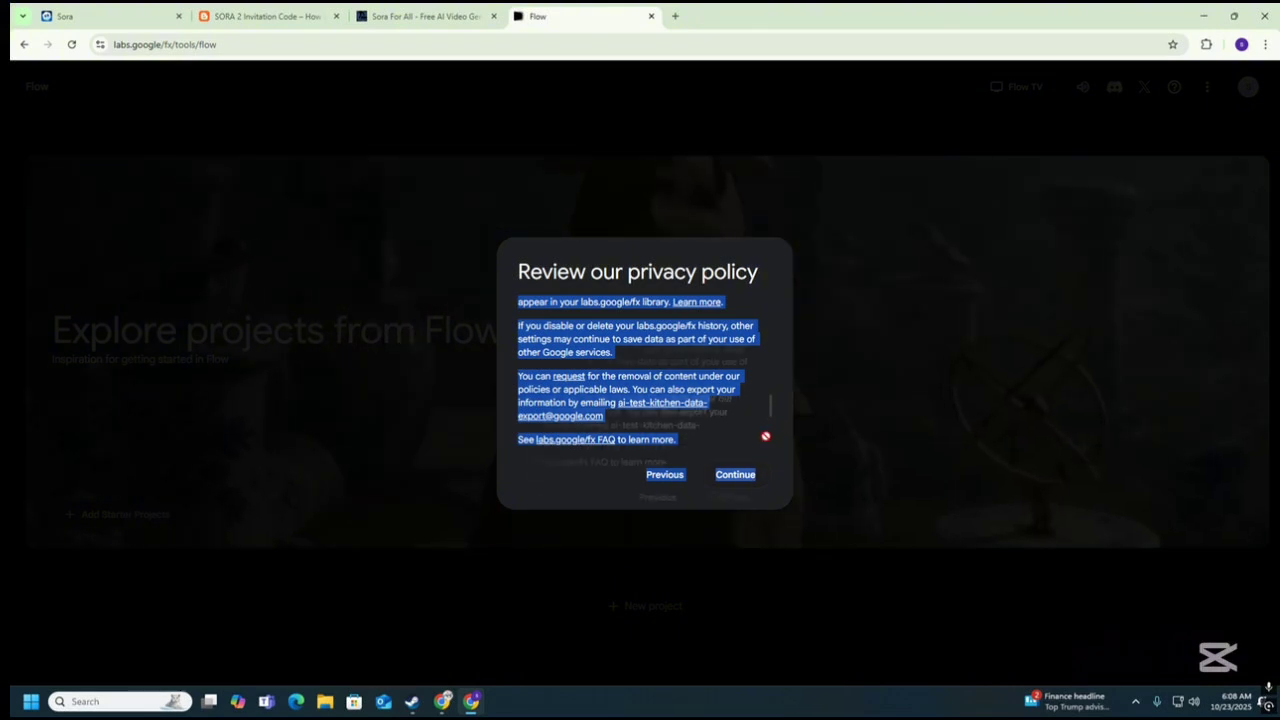
{"action": "scroll", "coordinate": [772, 420], "scroll_direction": "down", "scroll_amount": 1}
{"action": "left_click", "coordinate": [765, 417]}
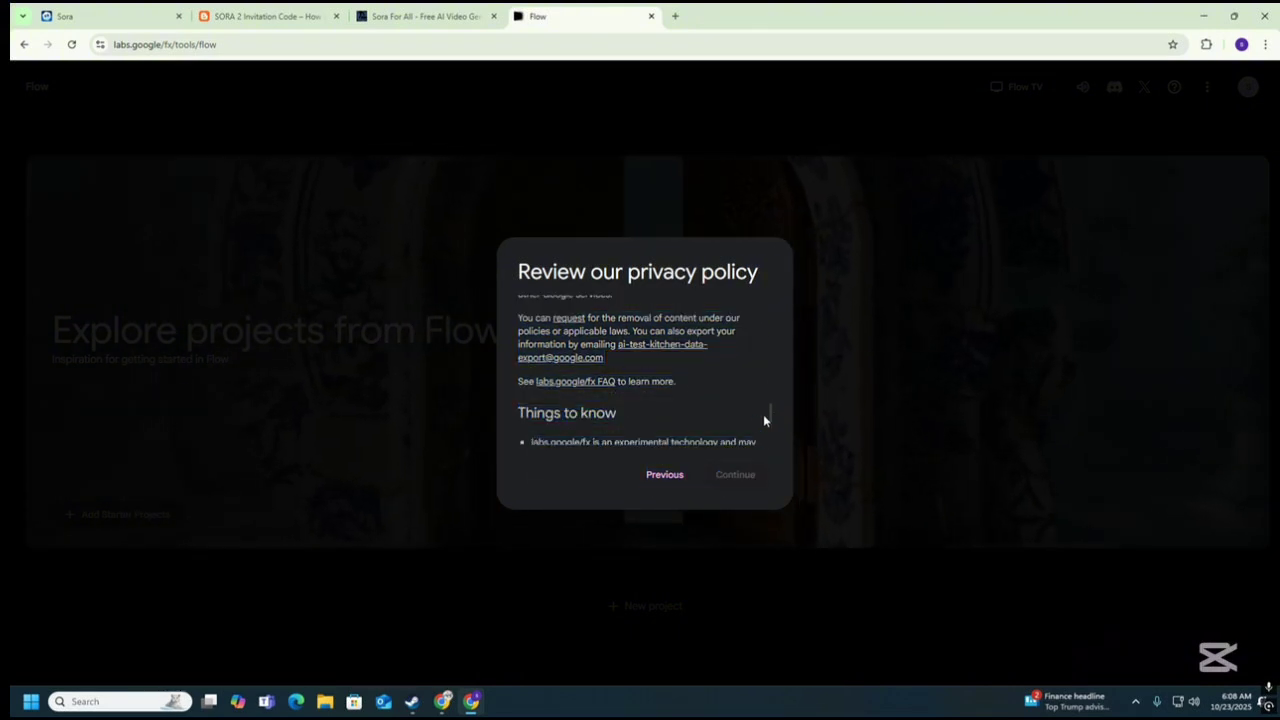
{"action": "scroll", "coordinate": [770, 420], "scroll_direction": "down", "scroll_amount": 3}
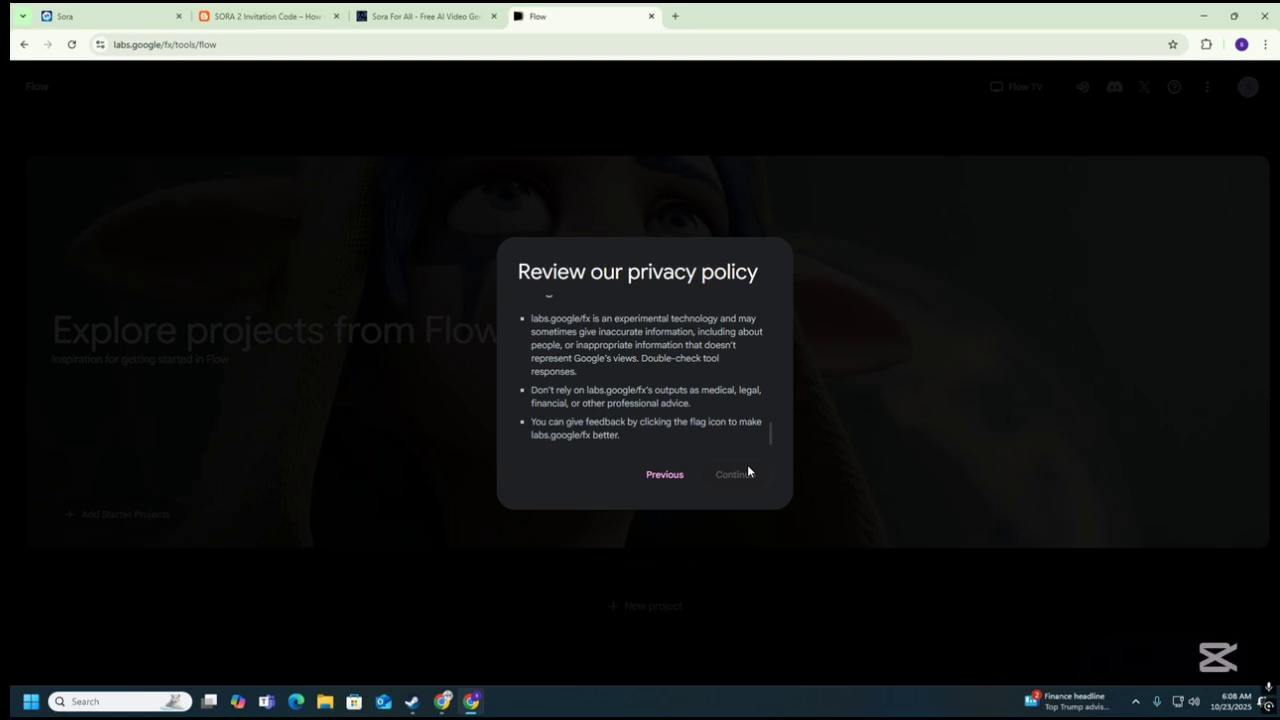
{"action": "left_click", "coordinate": [748, 472]}
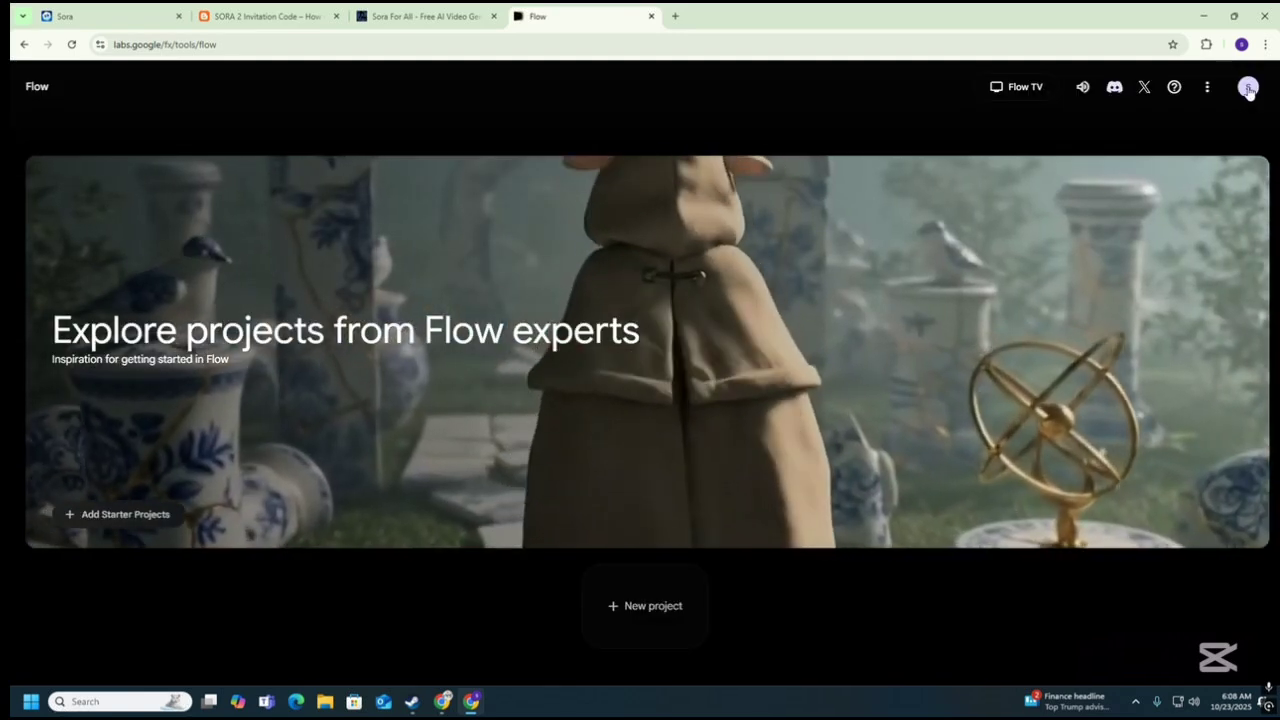
Check the account's 100 AI credits, then create and open the new project 'Oct 23 - 06:08'.
{"action": "left_click", "coordinate": [1248, 88]}
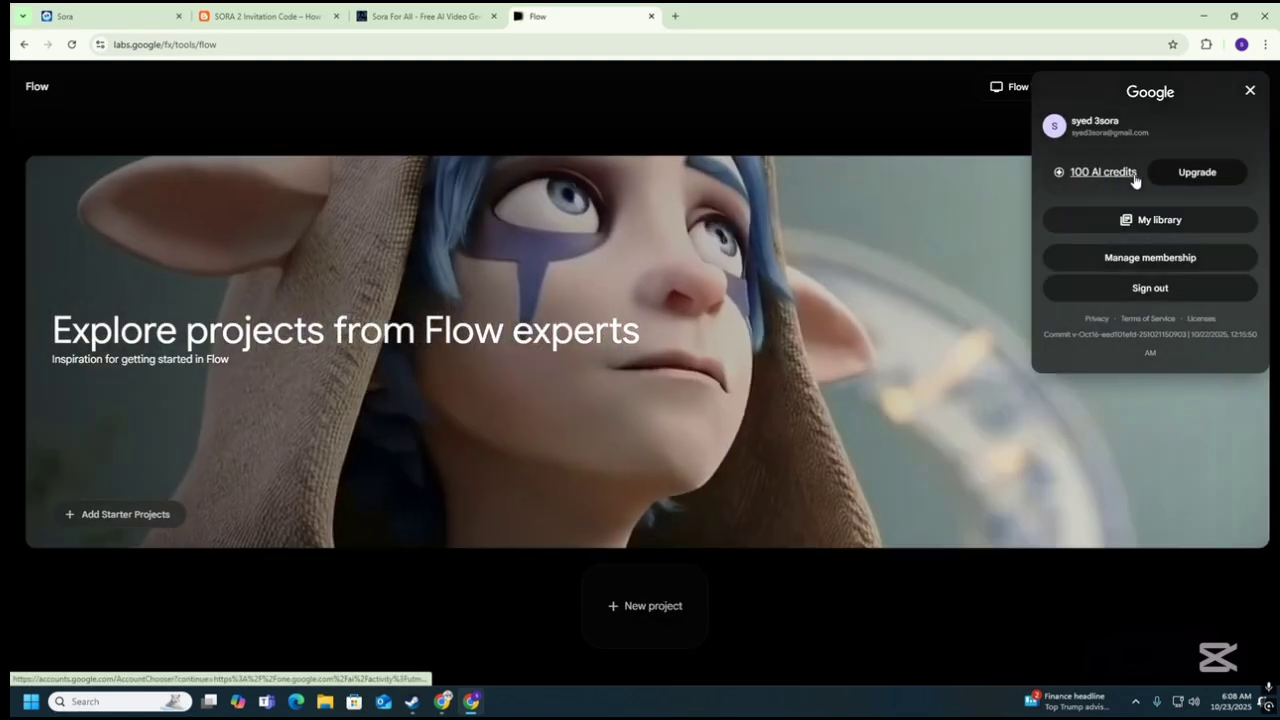
{"action": "left_click", "coordinate": [663, 603]}
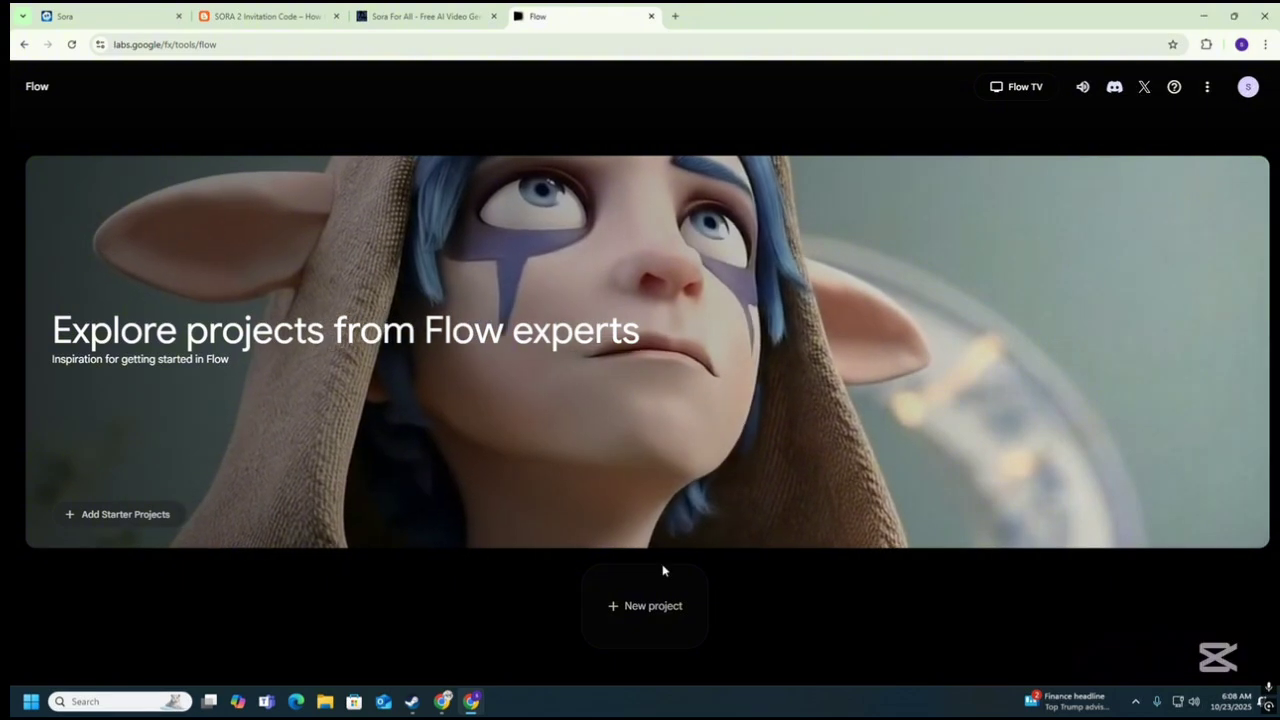
{"action": "left_click", "coordinate": [634, 597]}
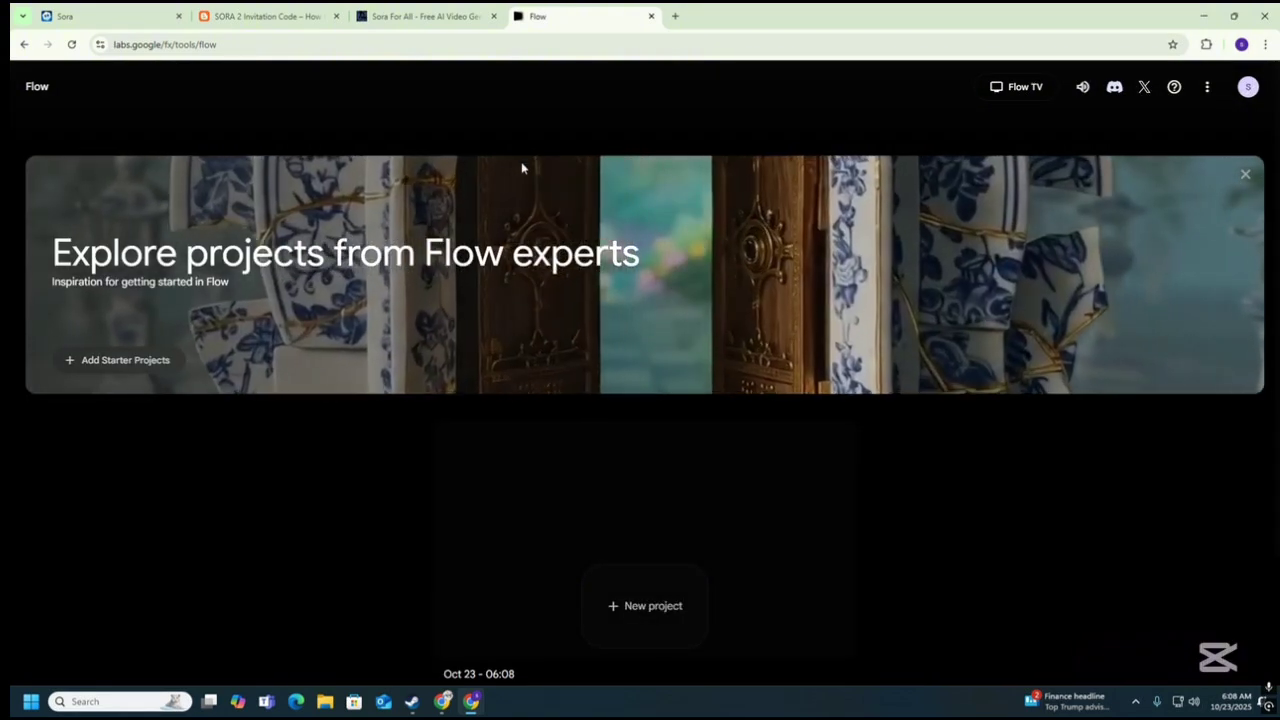
{"action": "scroll", "coordinate": [645, 573], "scroll_direction": "down", "scroll_amount": 2}
{"action": "left_click", "coordinate": [635, 590]}
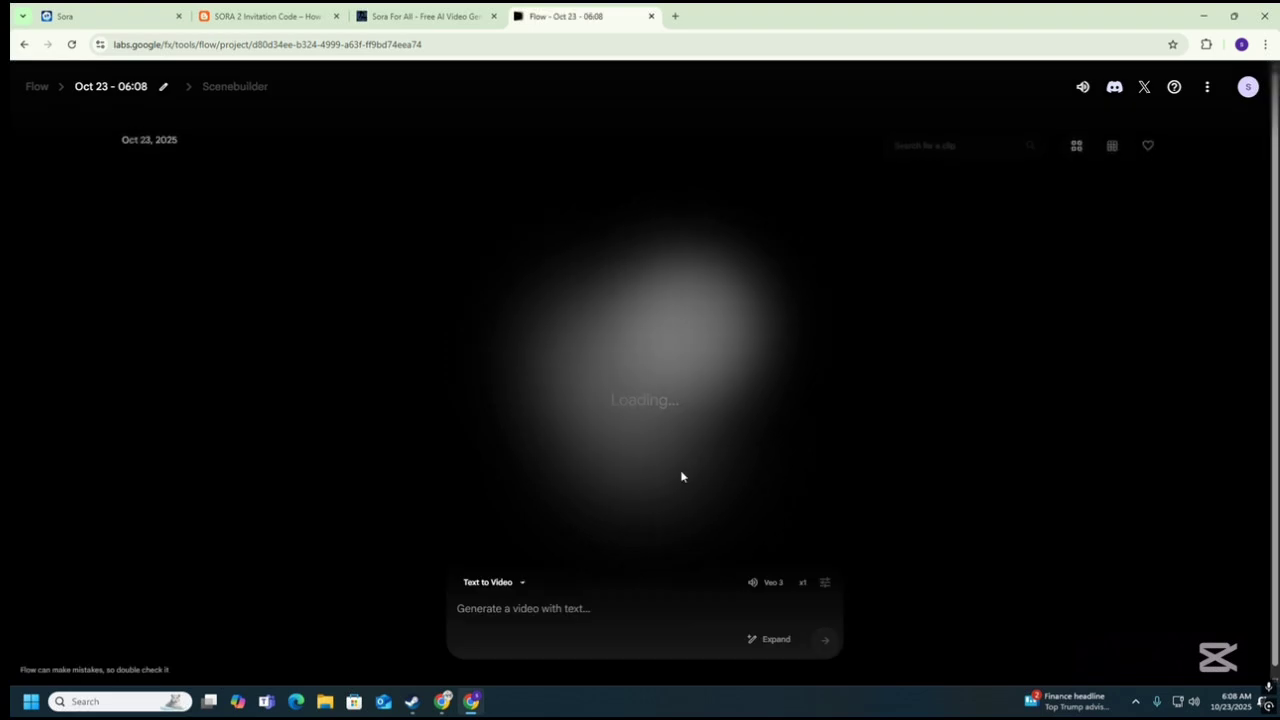
Review the video generation modes and open the settings' list of video models.
{"action": "left_click", "coordinate": [517, 584]}
{"action": "left_click", "coordinate": [517, 584]}
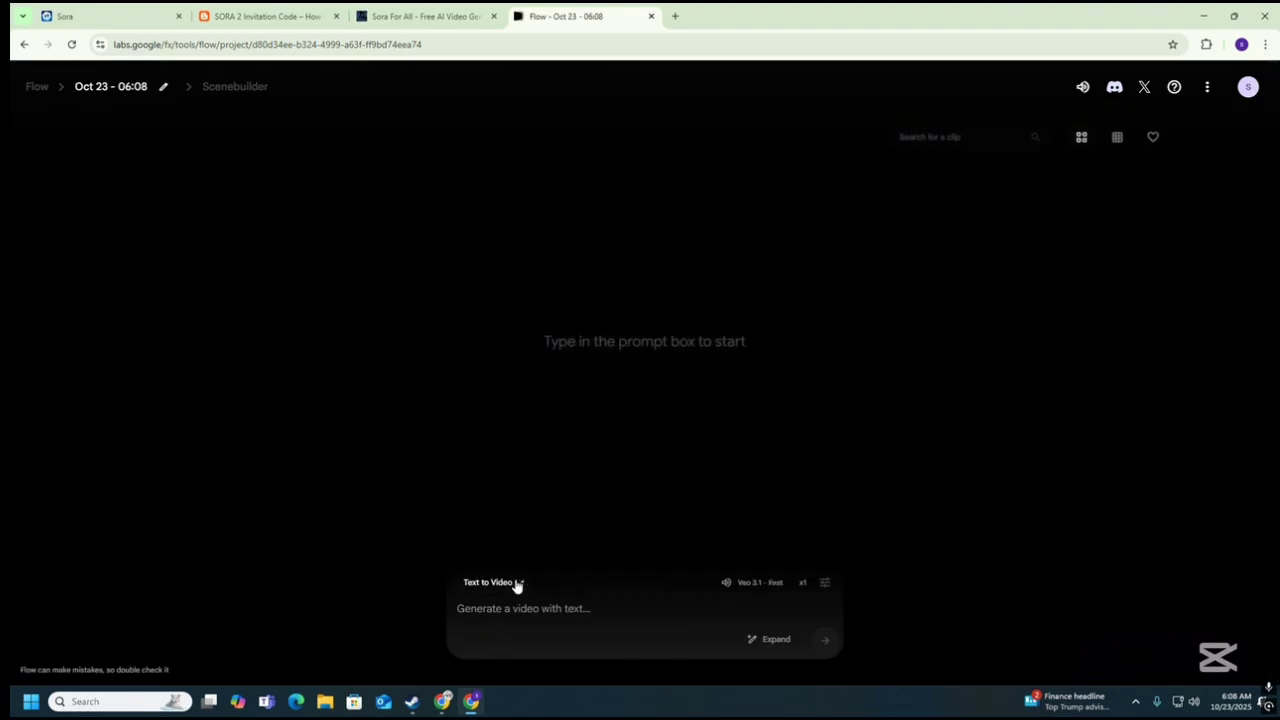
{"action": "left_click", "coordinate": [747, 586]}
{"action": "left_click", "coordinate": [597, 516]}
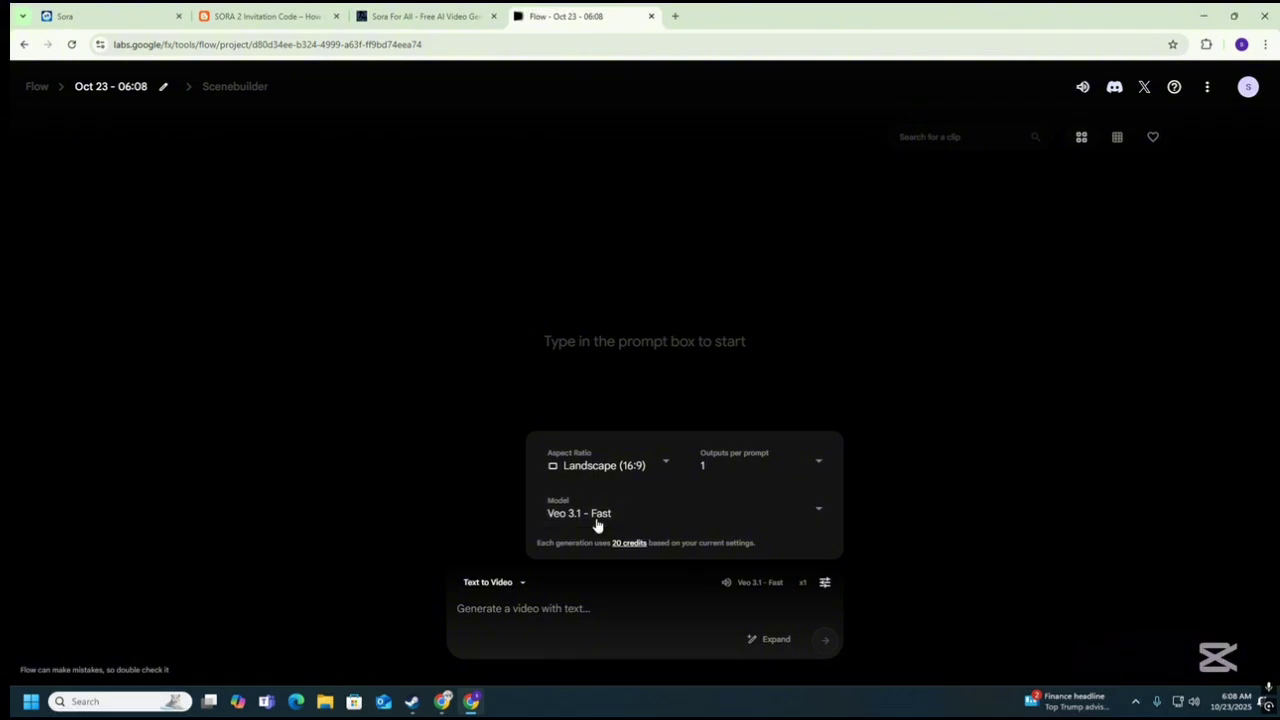
Switch the model to Veo 3.1 - Quality and back to Fast, then return to the Sora tab.
{"action": "left_click", "coordinate": [600, 384]}
{"action": "left_click", "coordinate": [630, 514]}
{"action": "left_click", "coordinate": [603, 350]}
{"action": "left_click", "coordinate": [657, 636]}
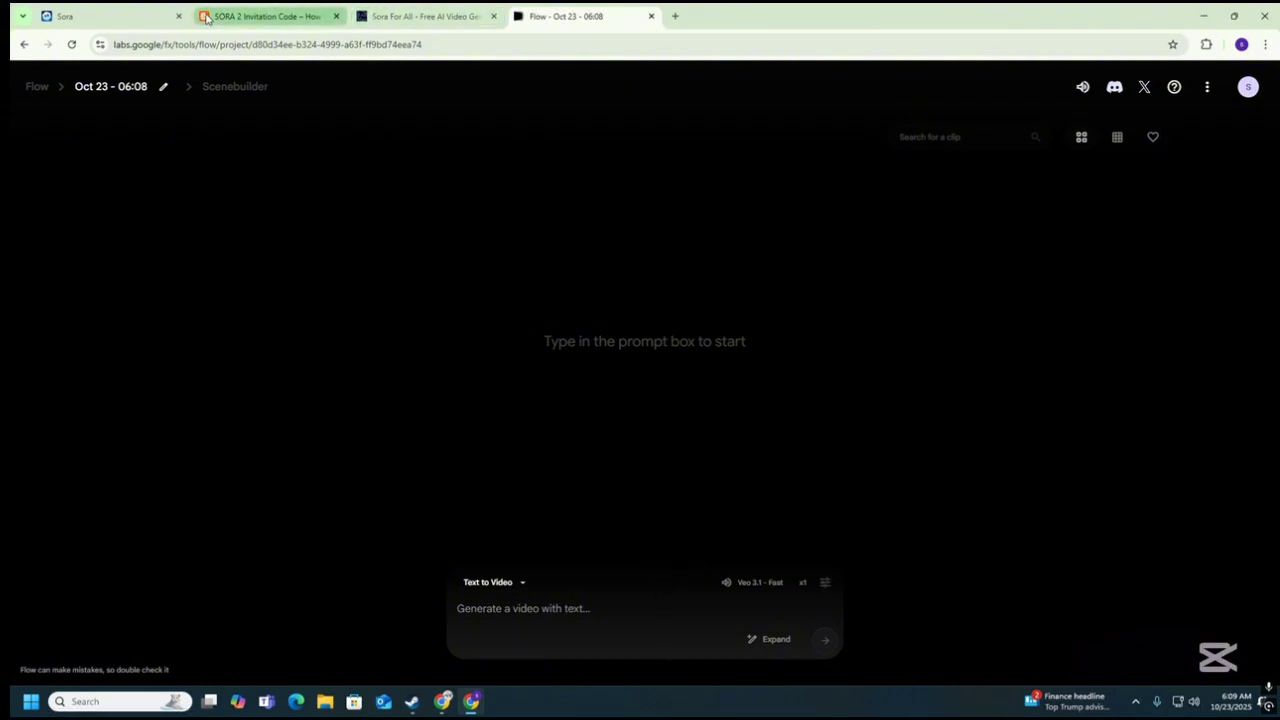
{"action": "left_click", "coordinate": [143, 12]}
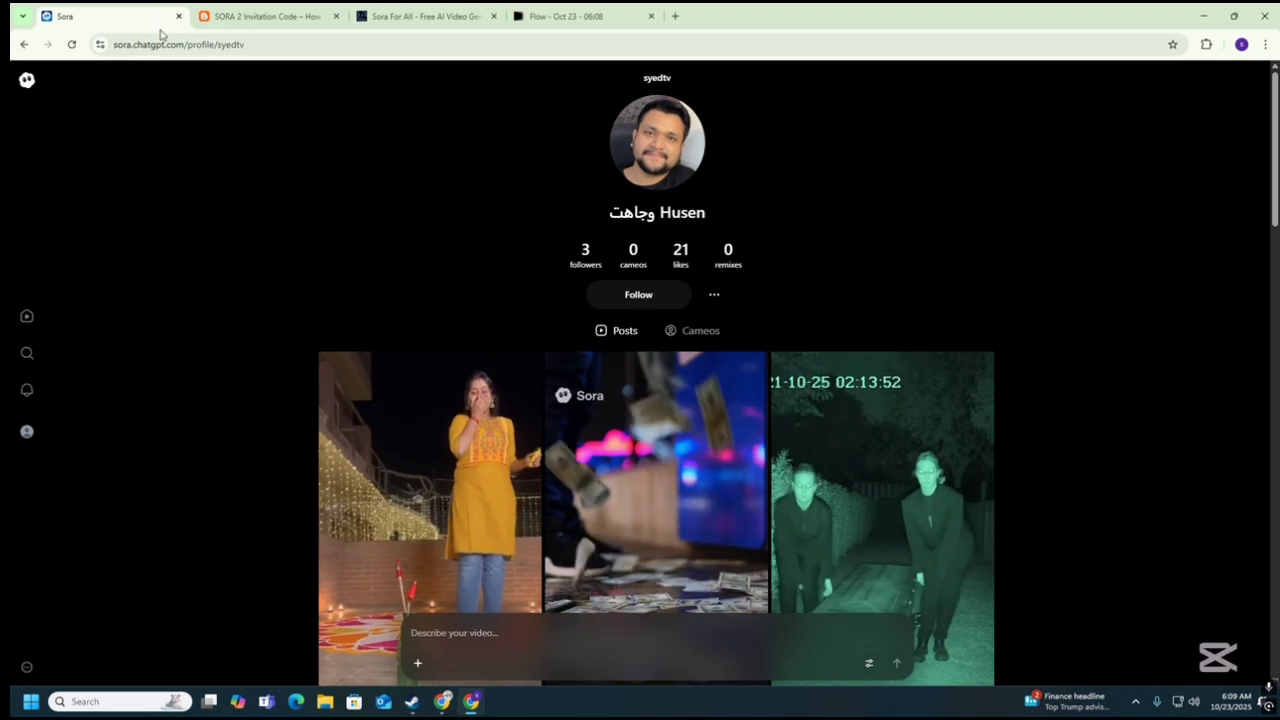